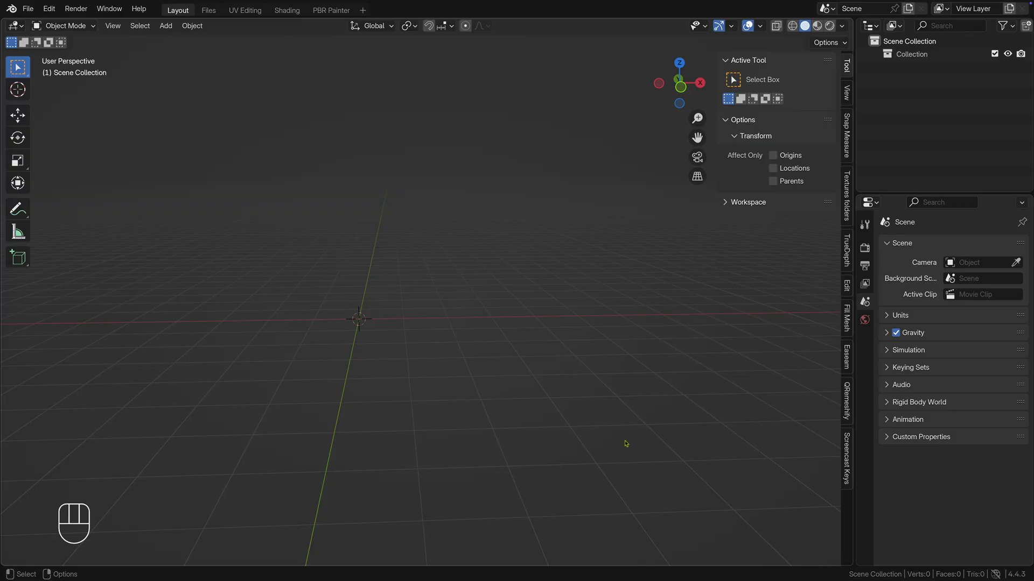
# Step: In front view, add Beaver Lodge.jpg from the Desktop's Beaver Lodge folder as a reference image
pyautogui.press('KP_1')
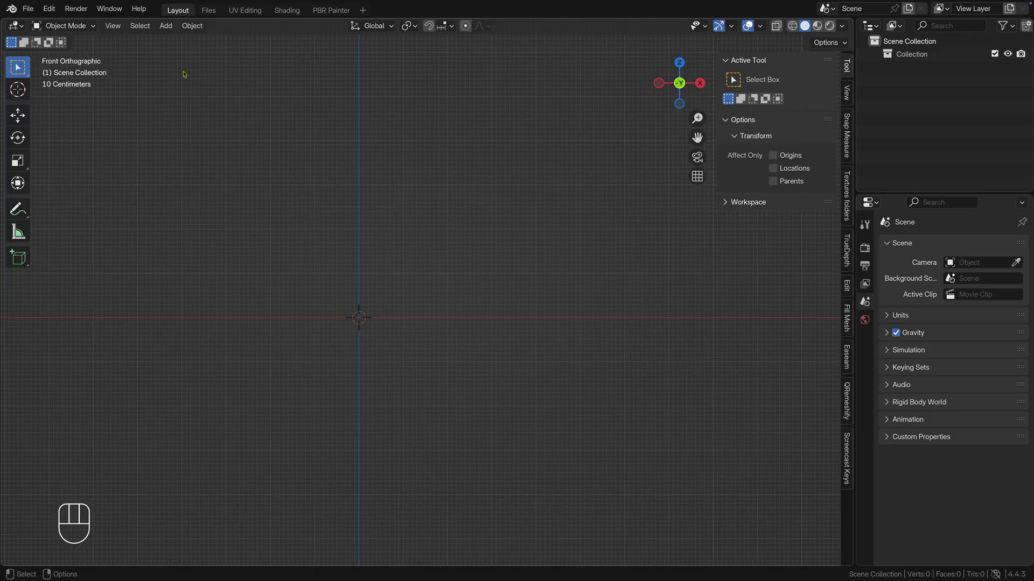
pyautogui.click(165, 27)
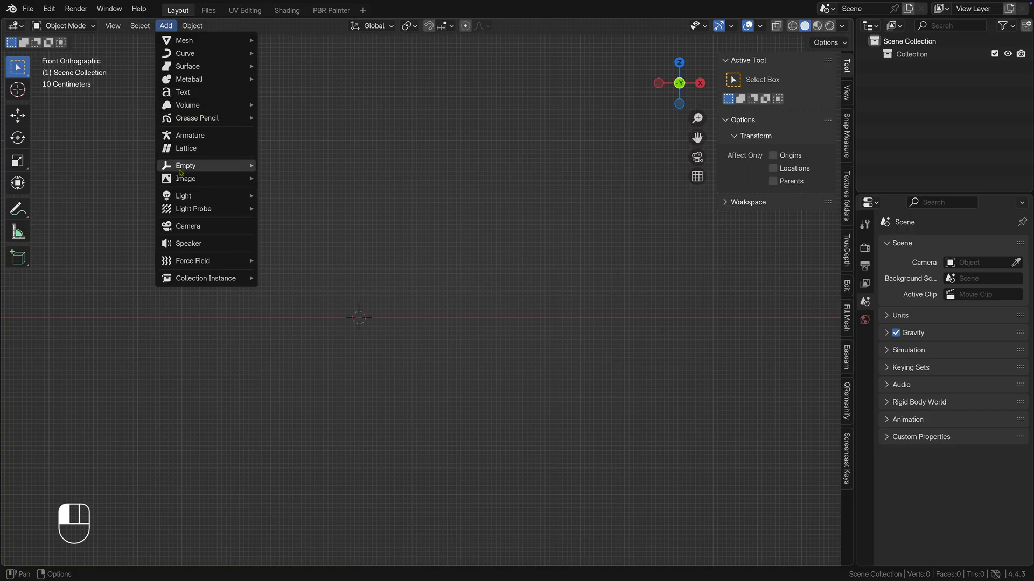
pyautogui.moveTo(181, 180)
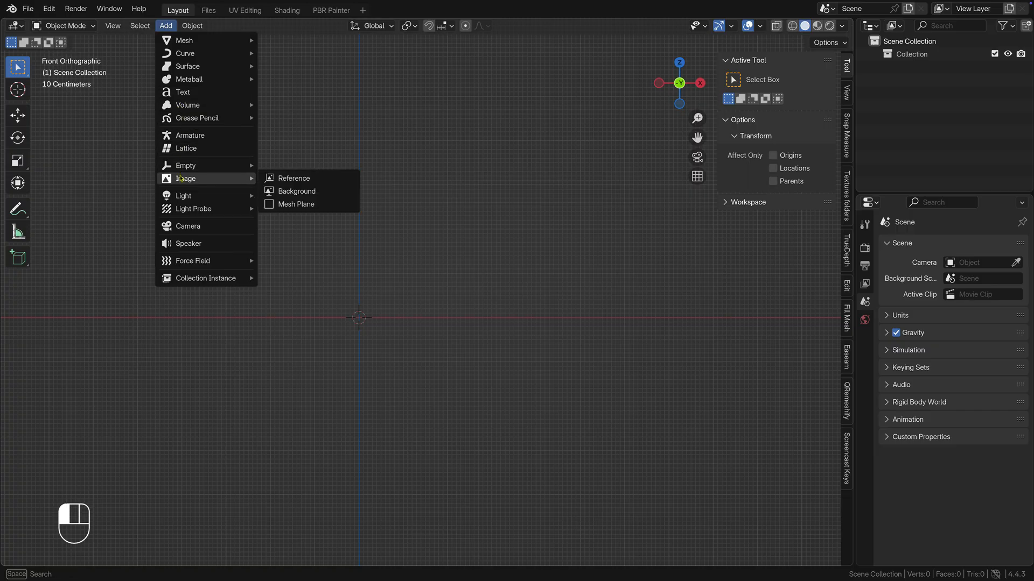
pyautogui.click(336, 185)
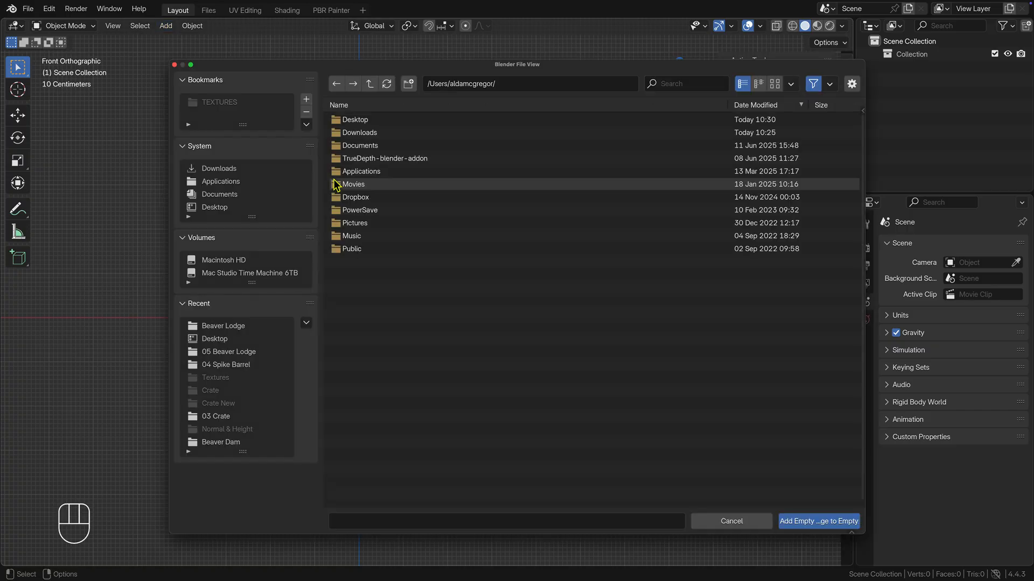
pyautogui.click(218, 209)
pyautogui.click(378, 121)
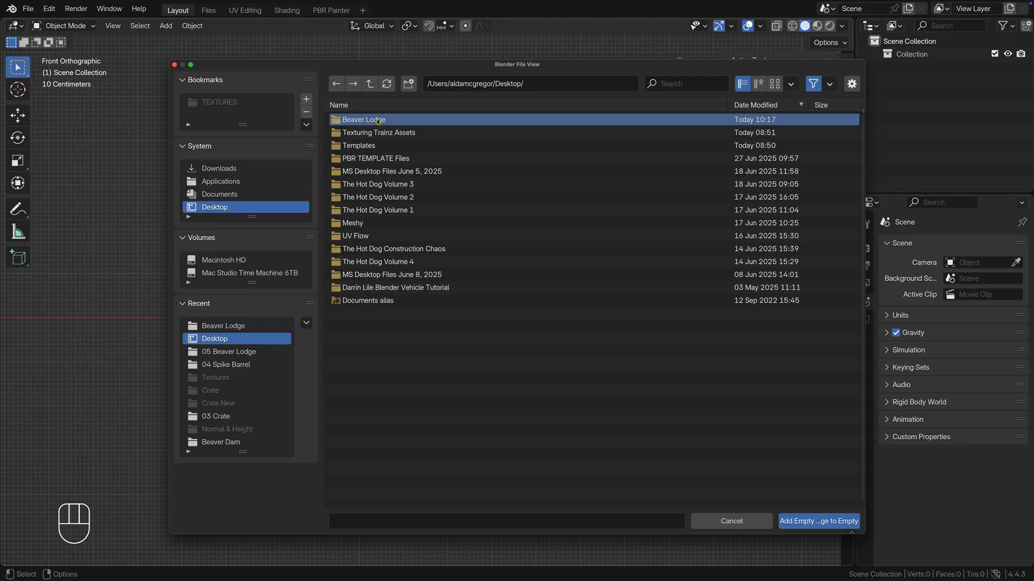
pyautogui.doubleClick(378, 123)
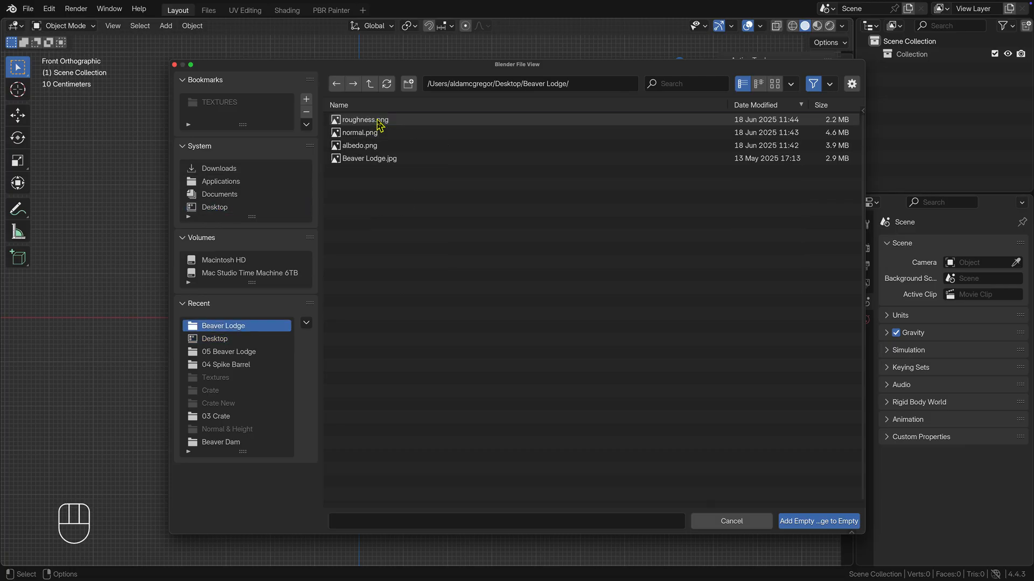
pyautogui.click(394, 162)
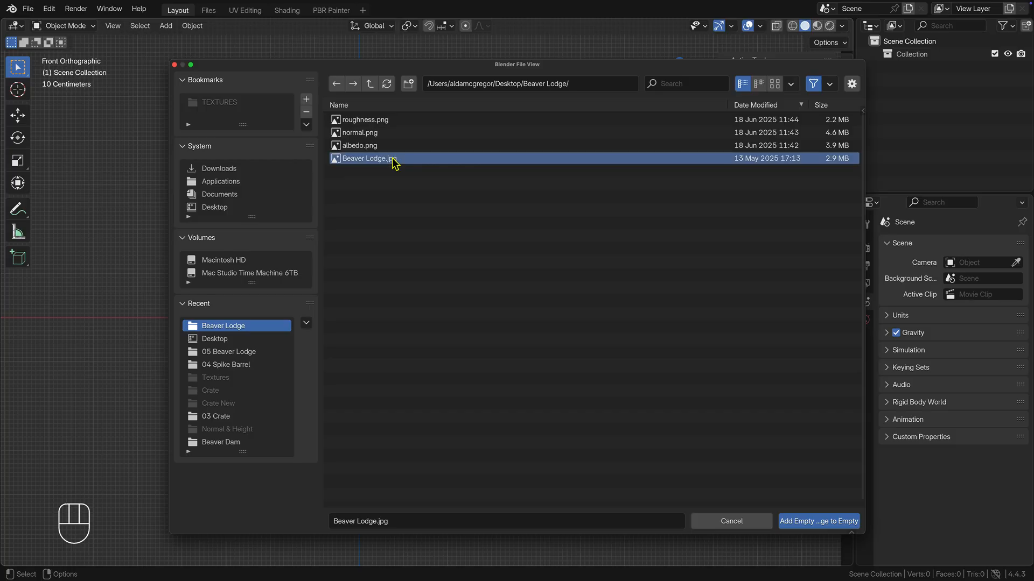
pyautogui.click(802, 521)
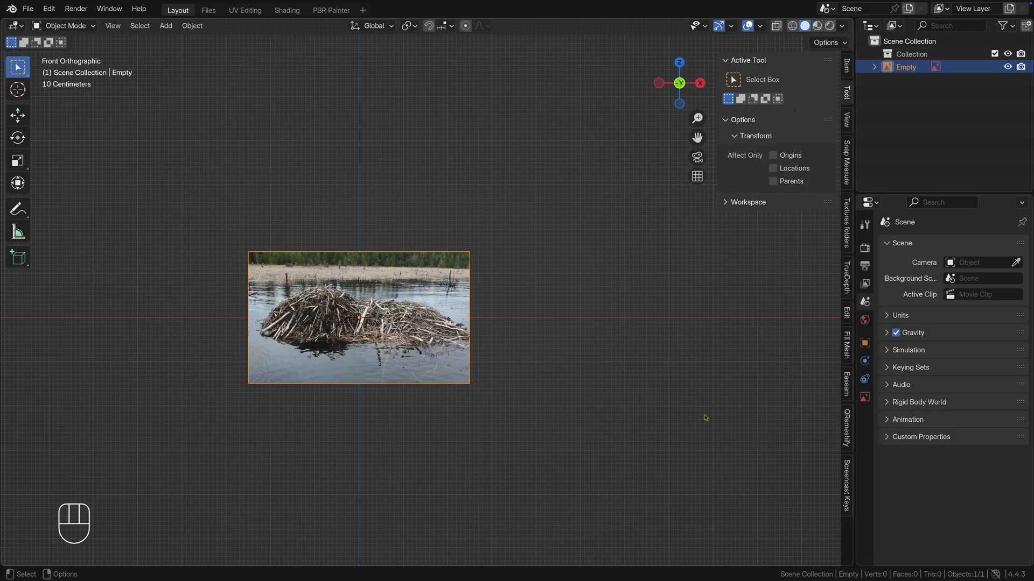
# Step: Set the scene's unit system to Imperial
pyautogui.click(887, 317)
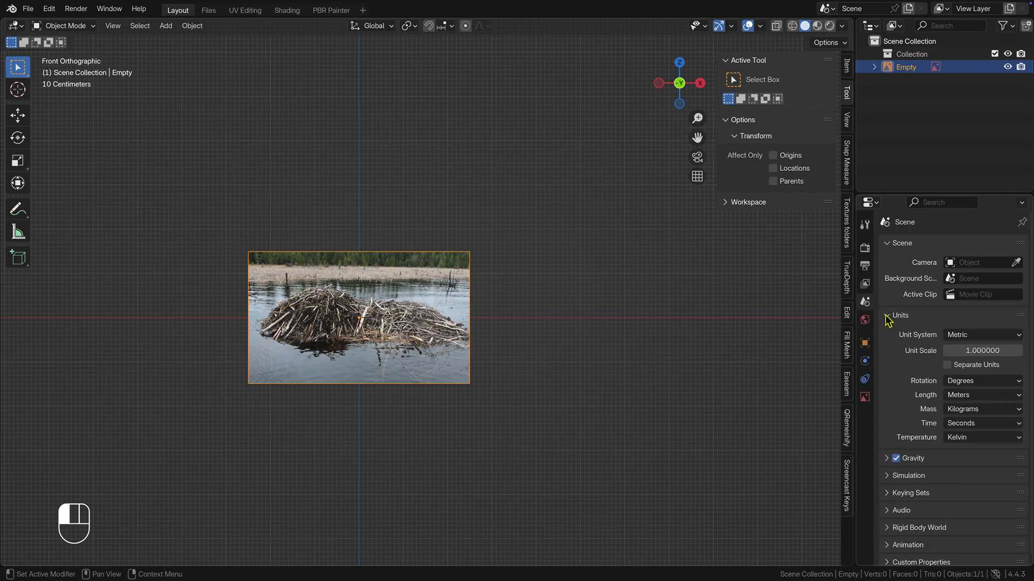
pyautogui.click(959, 336)
pyautogui.click(964, 379)
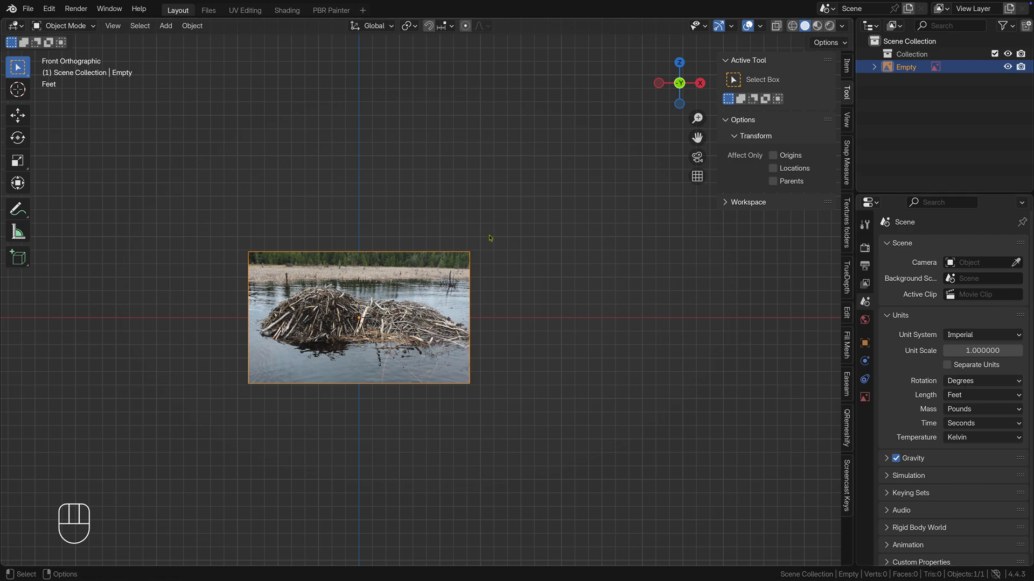
# Step: Add a cube at the origin as a height gauge and set its Z dimension to 24 feet
pyautogui.click(167, 28)
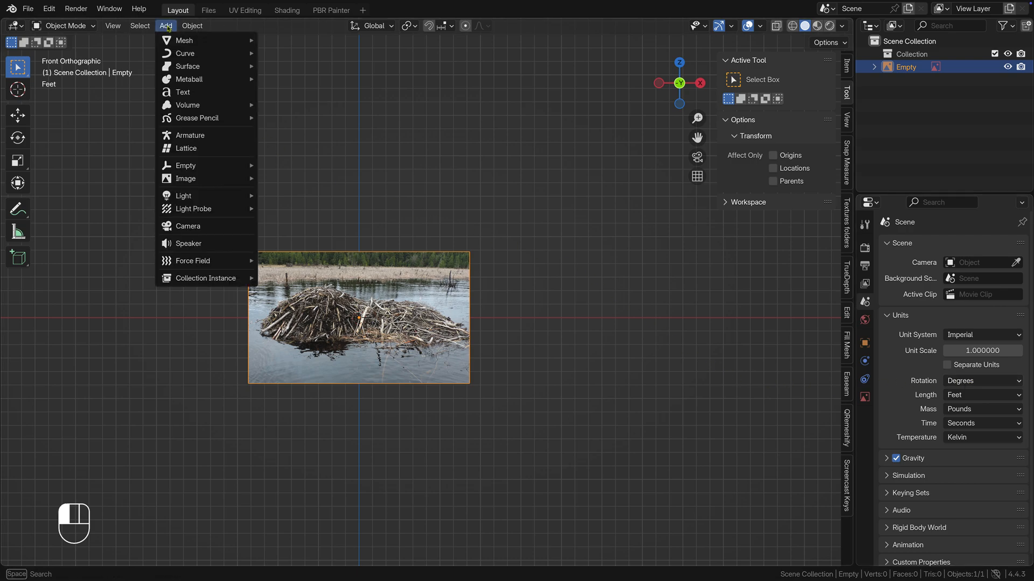
pyautogui.moveTo(171, 40)
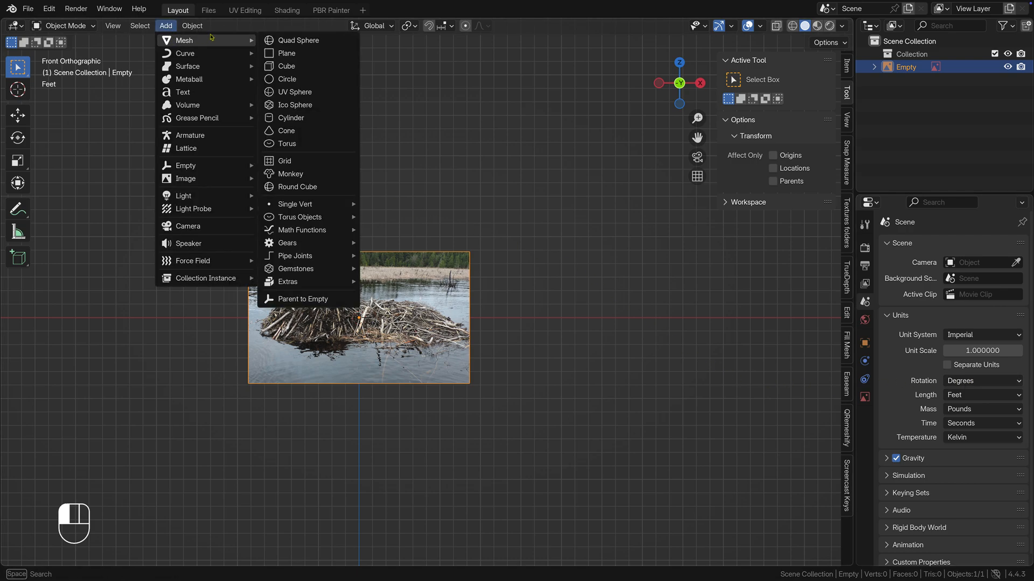
pyautogui.click(319, 66)
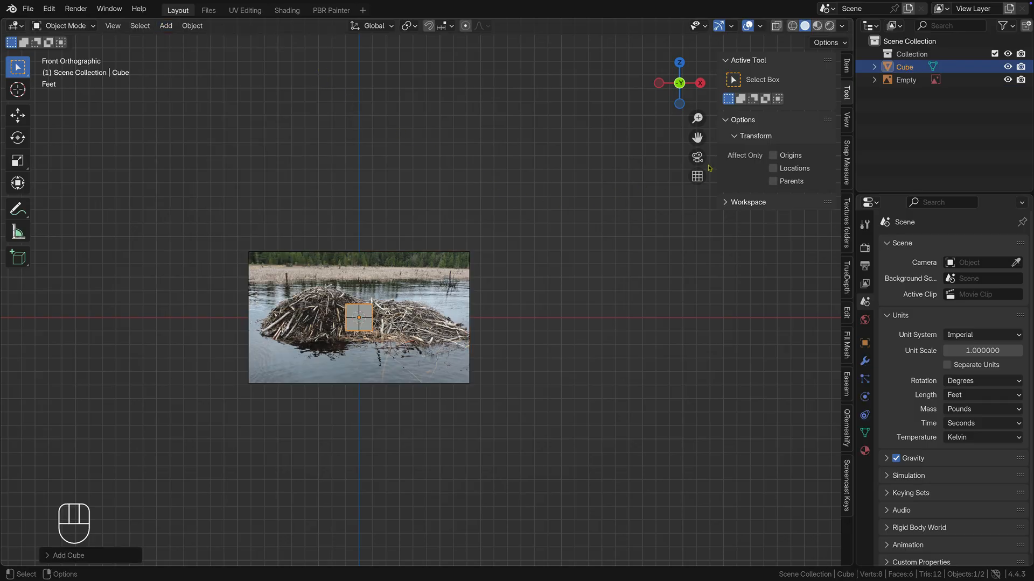
pyautogui.click(847, 68)
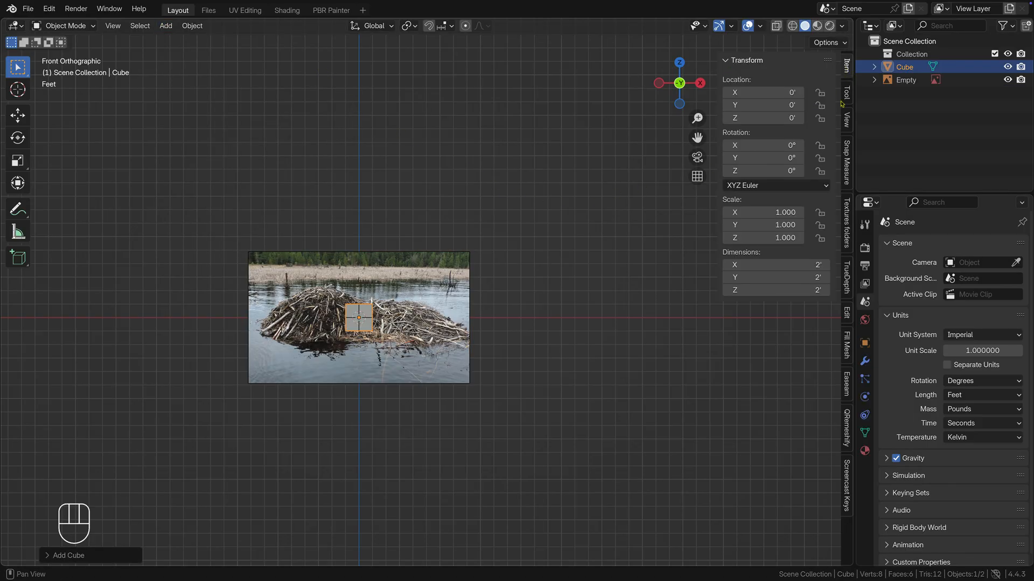
pyautogui.click(762, 288)
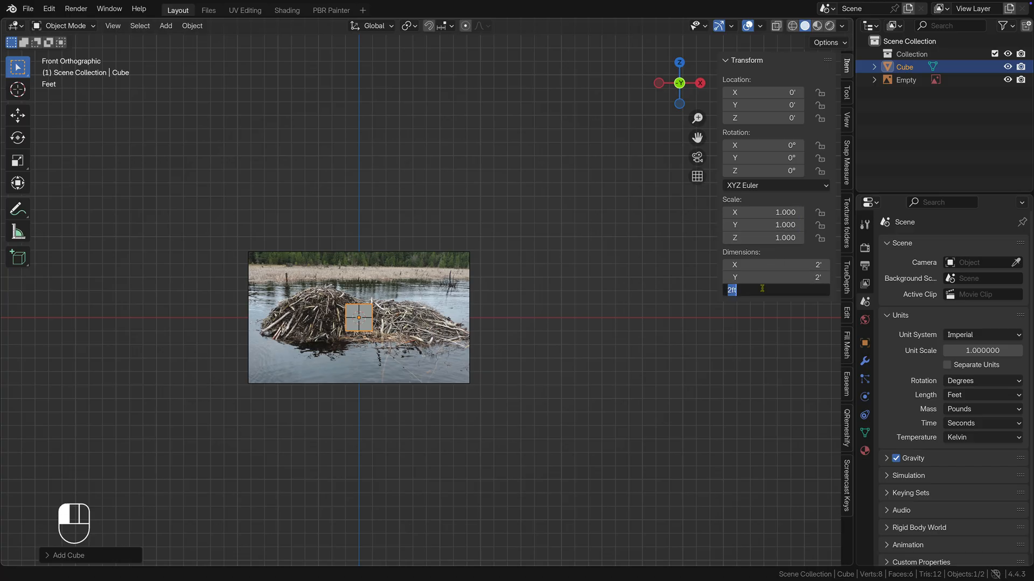
pyautogui.write('24')
pyautogui.press('Return')
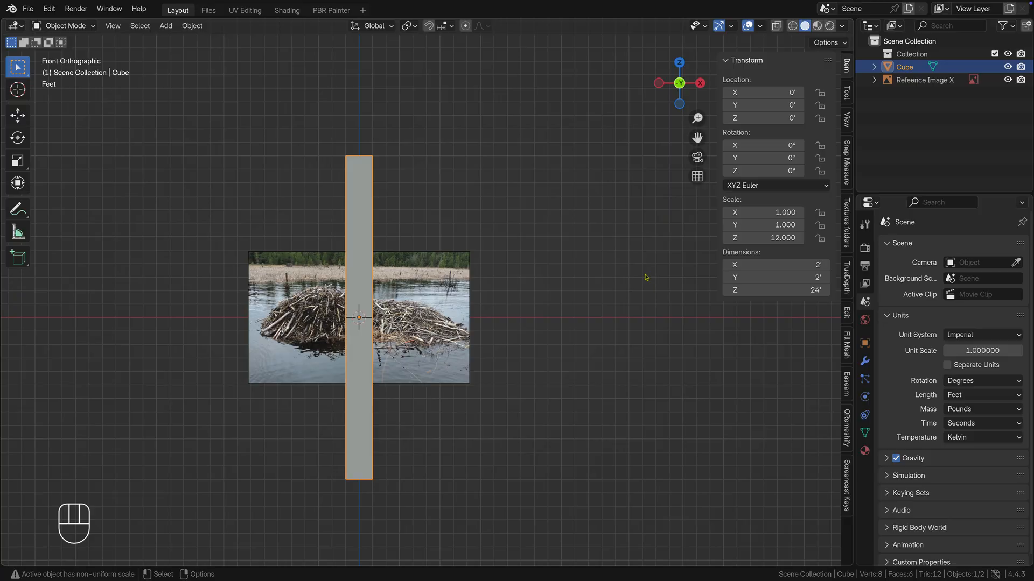
pyautogui.press('n')
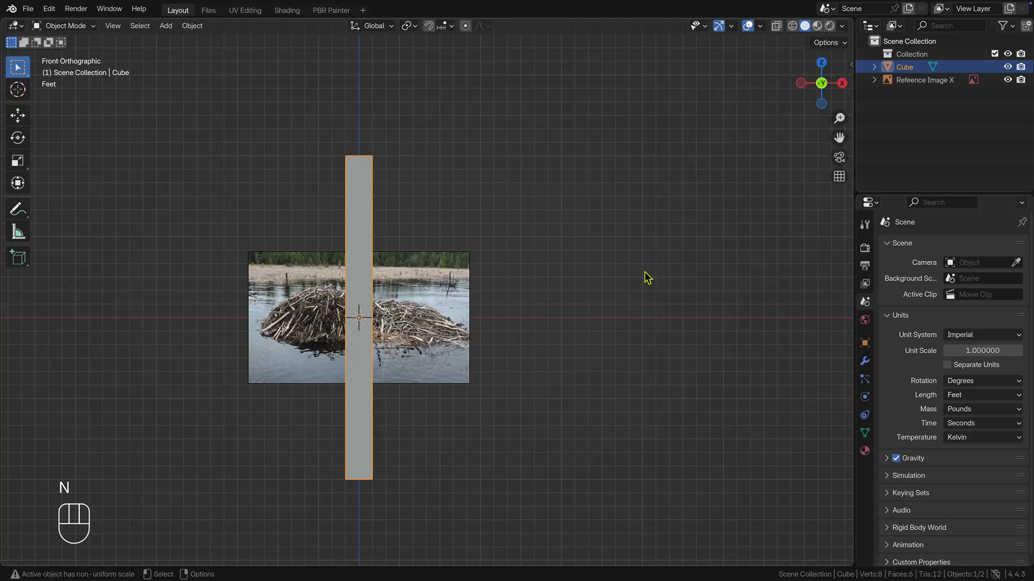
# Step: Enlarge the reference image to about two and a half times its size and move it about 2 ft along X and 4 ft down
pyautogui.click(382, 260)
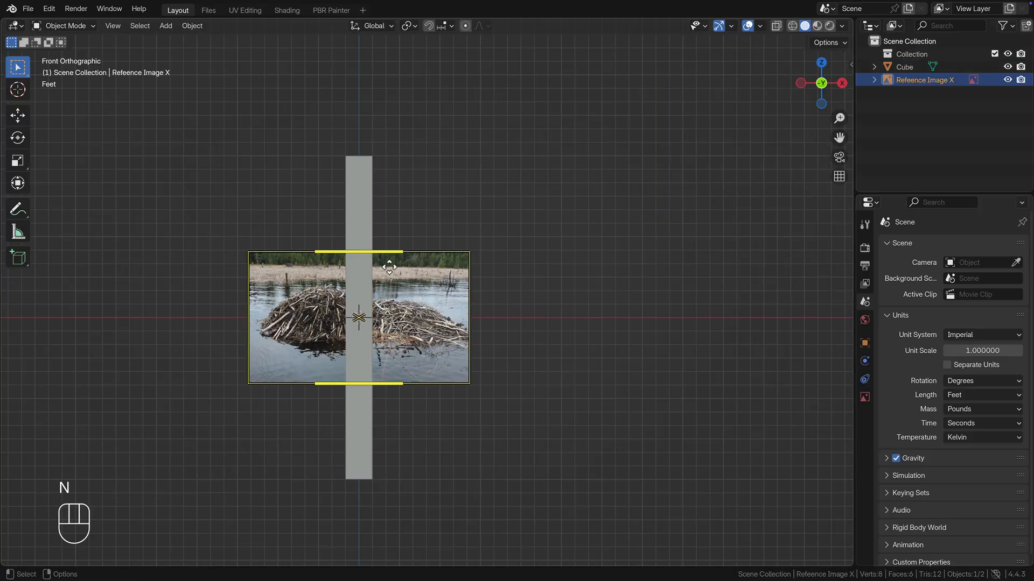
pyautogui.moveTo(386, 253); pyautogui.dragTo(647, 55)
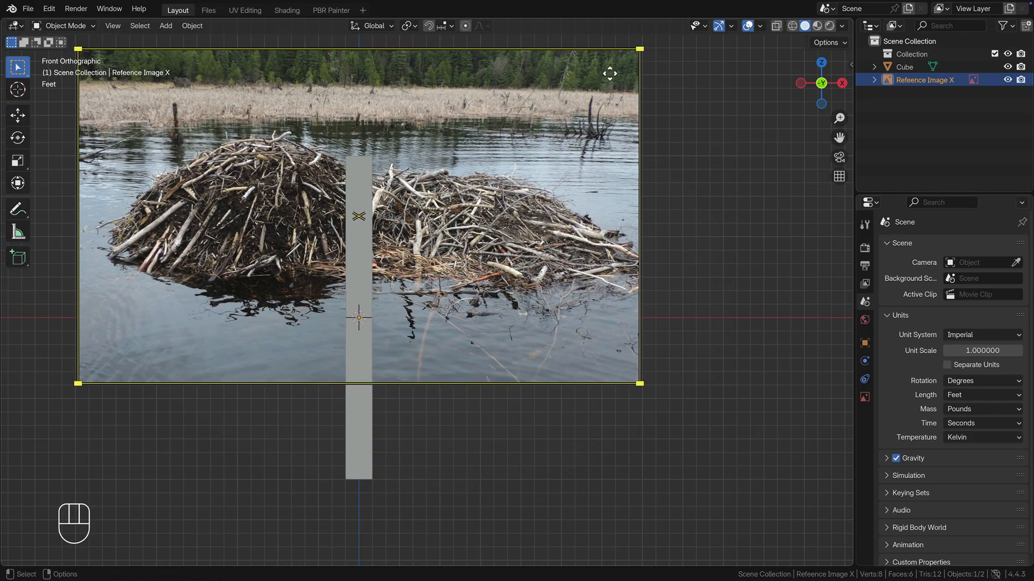
pyautogui.moveTo(279, 188); pyautogui.dragTo(281, 199)
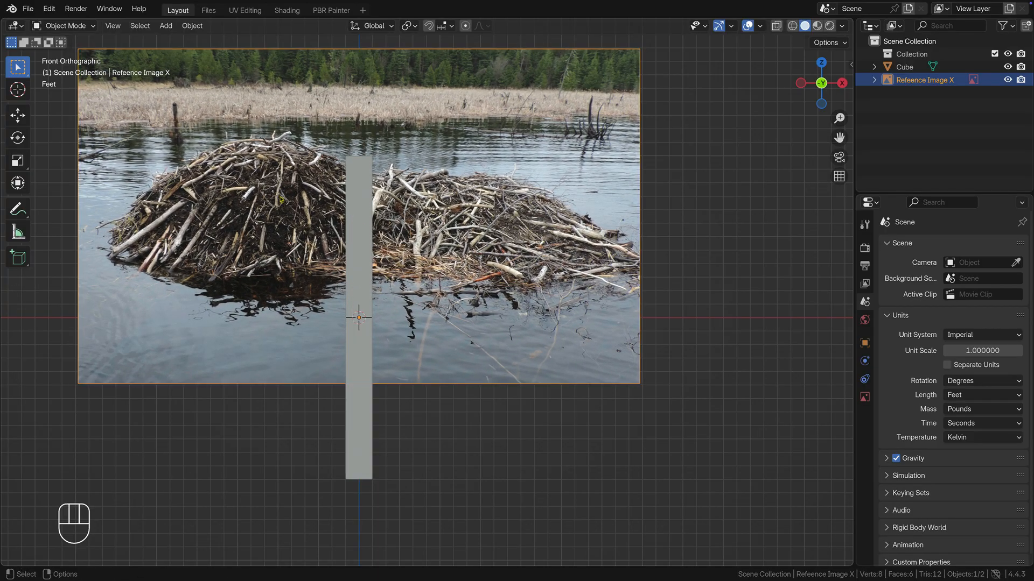
pyautogui.press('g')
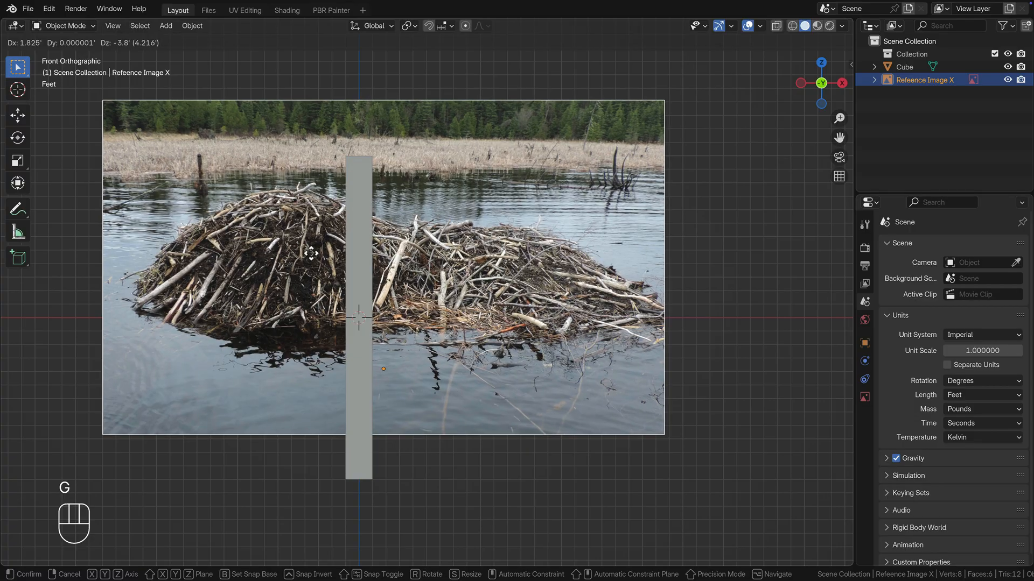
pyautogui.click(316, 249)
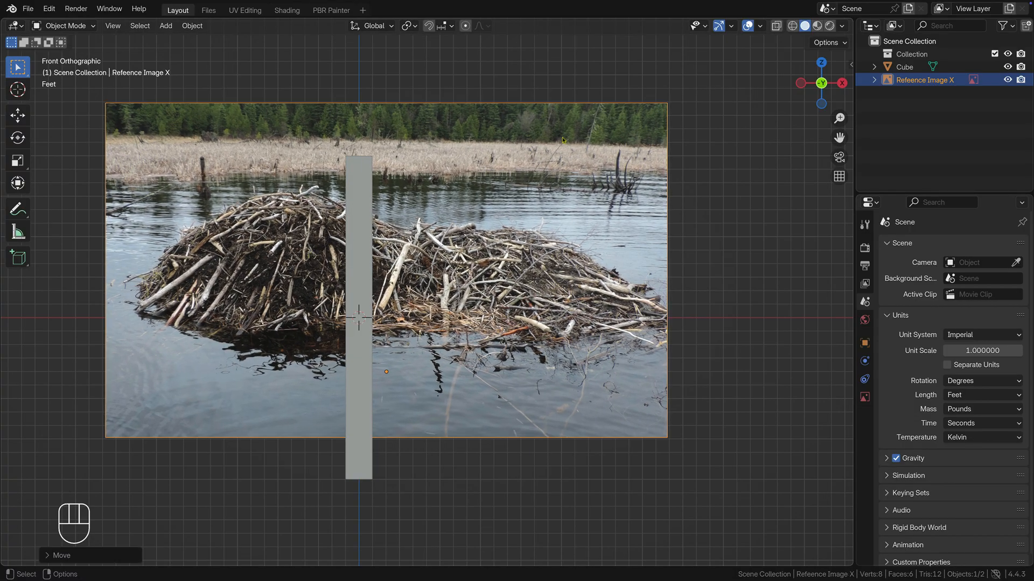
# Step: Enlarge the reference image slightly more and shift it so the lodge spans from the ground line to the cube's top
pyautogui.moveTo(477, 106); pyautogui.dragTo(526, 49)
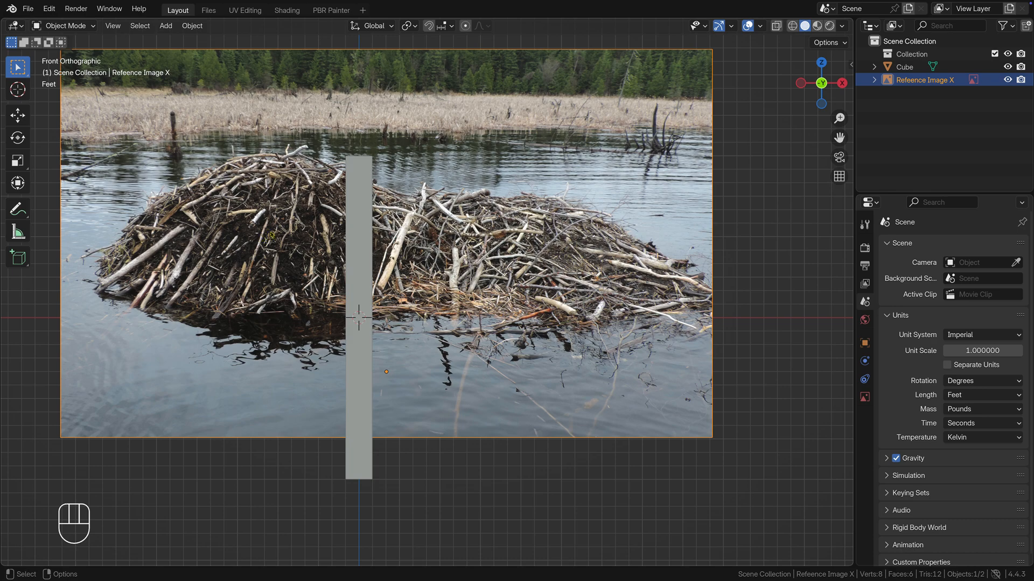
pyautogui.press('g')
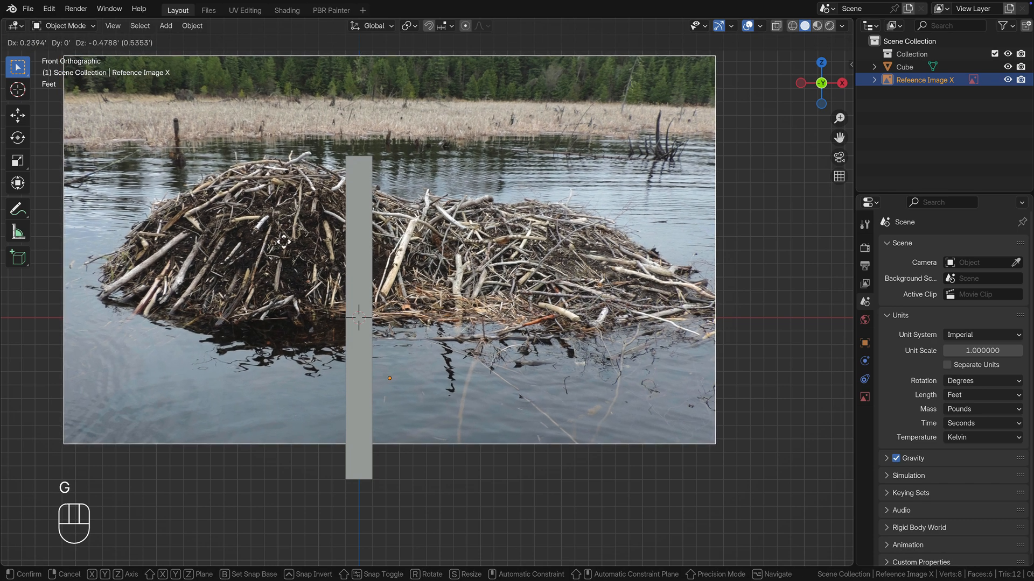
pyautogui.click(283, 244)
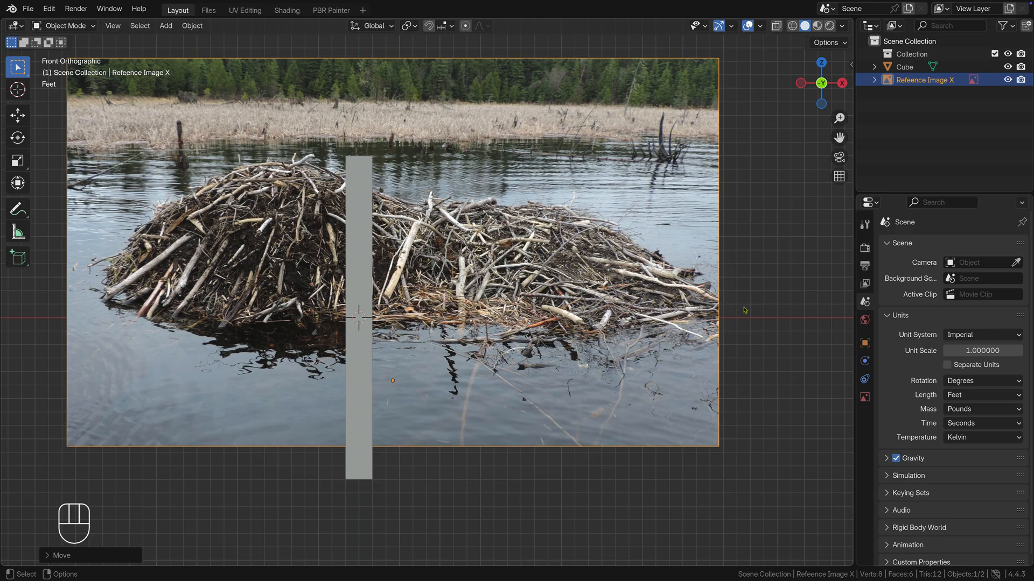
# Step: Duplicate the reference image in place and rotate the copy 90° about the global Z axis
pyautogui.press('shift')
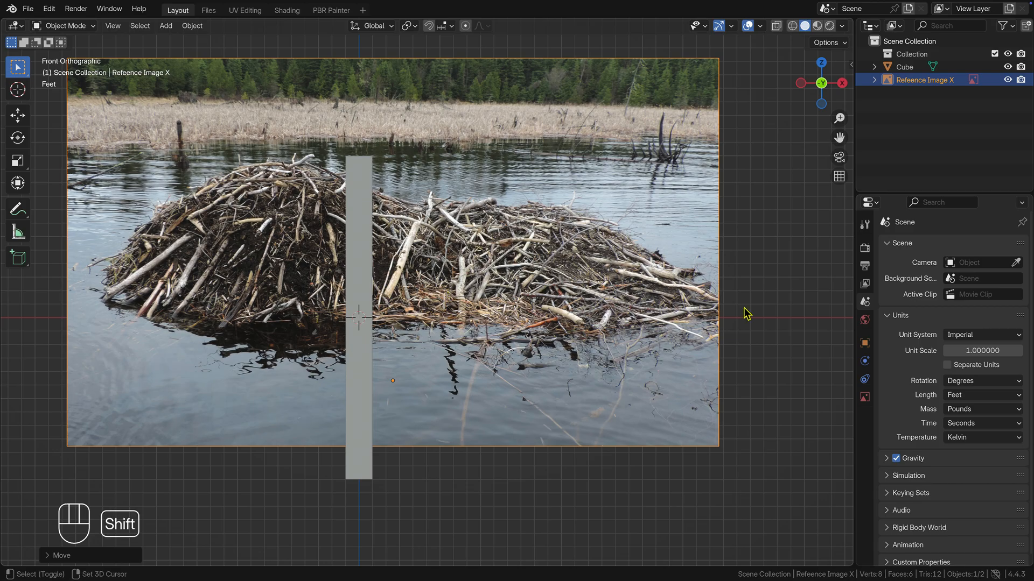
pyautogui.hotkey('shift', 'd')
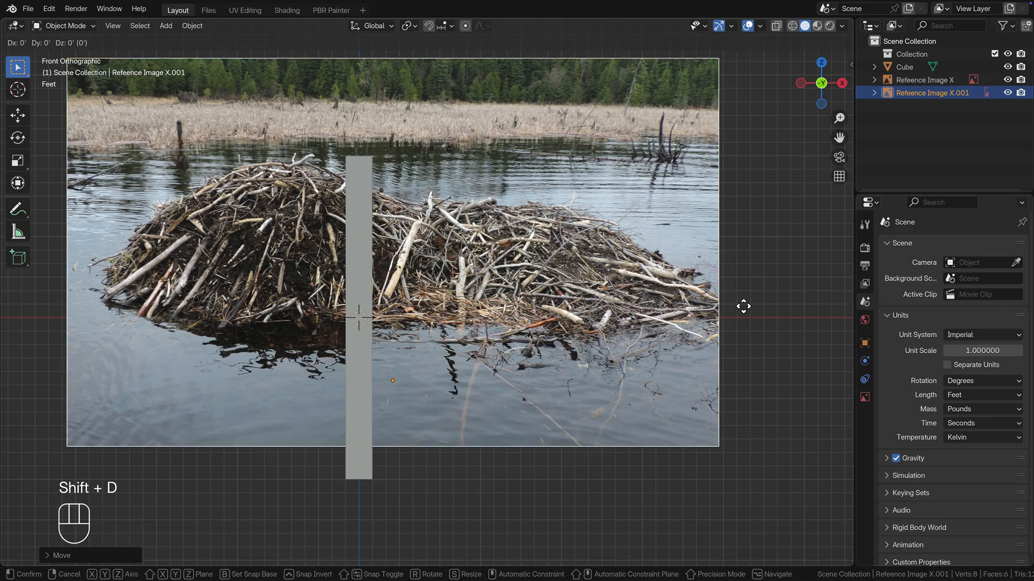
pyautogui.press('KP_Enter')
pyautogui.press('r')
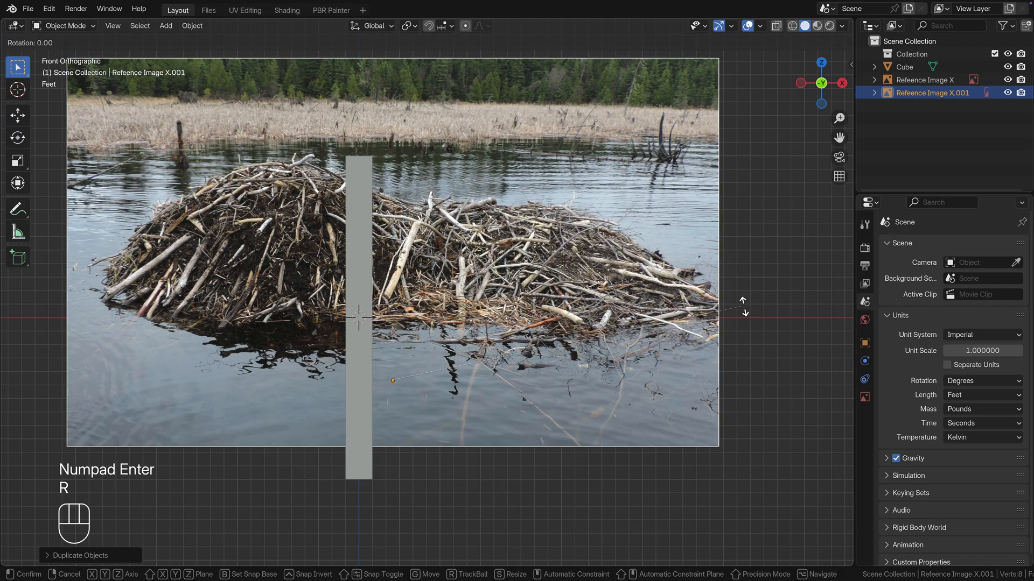
pyautogui.press('z')
pyautogui.press('KP_9')
pyautogui.press('KP_0')
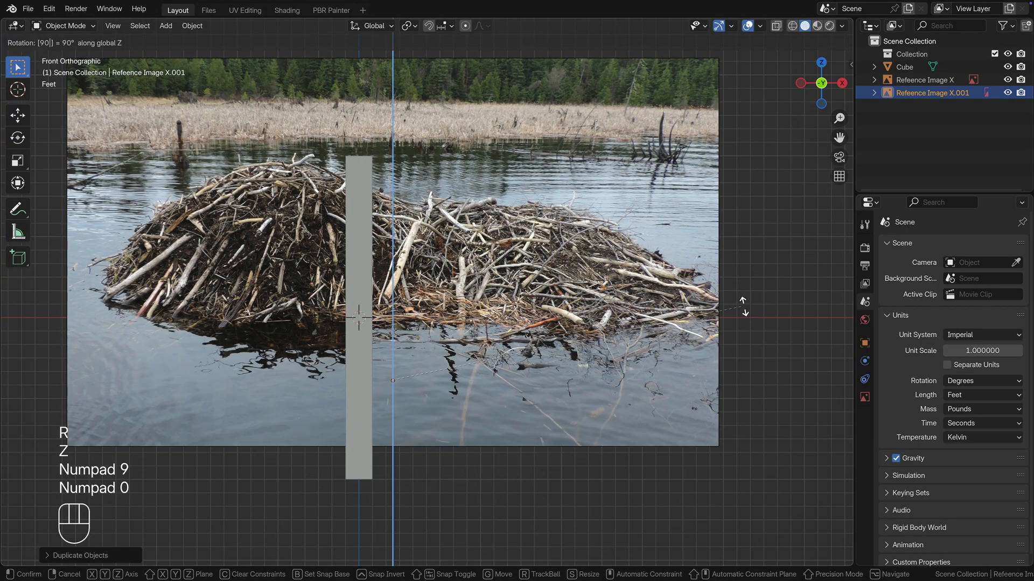
pyautogui.press('KP_Enter')
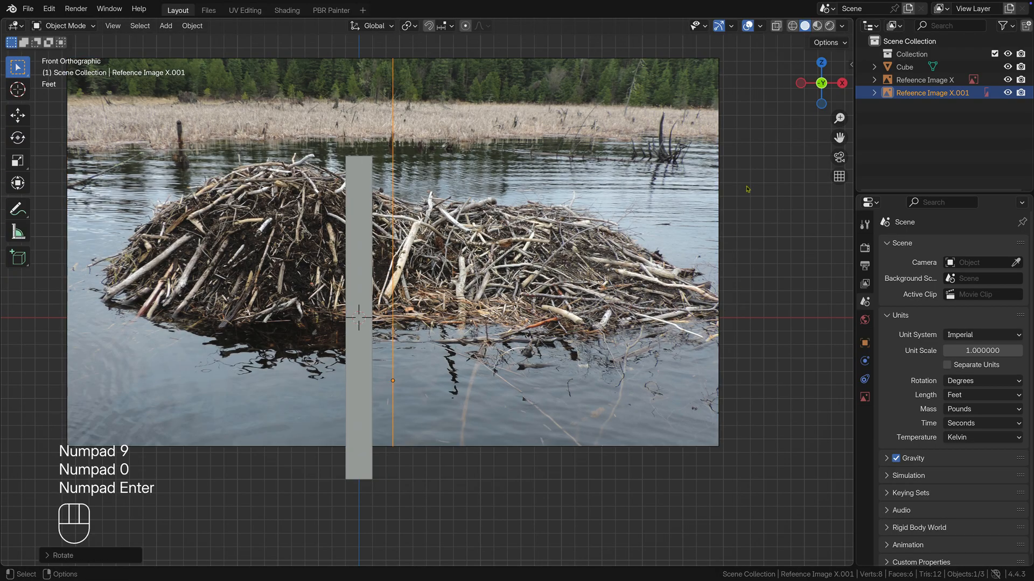
# Step: Rename the rotated copy of the reference image as "Refeence Image Y"
pyautogui.click(921, 96)
pyautogui.doubleClick(922, 94)
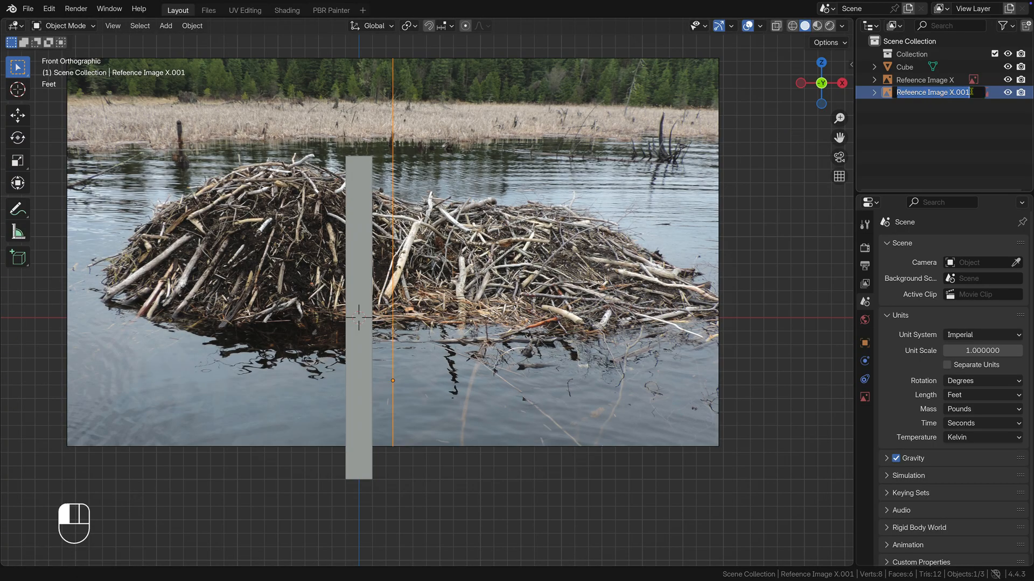
pyautogui.click(971, 92)
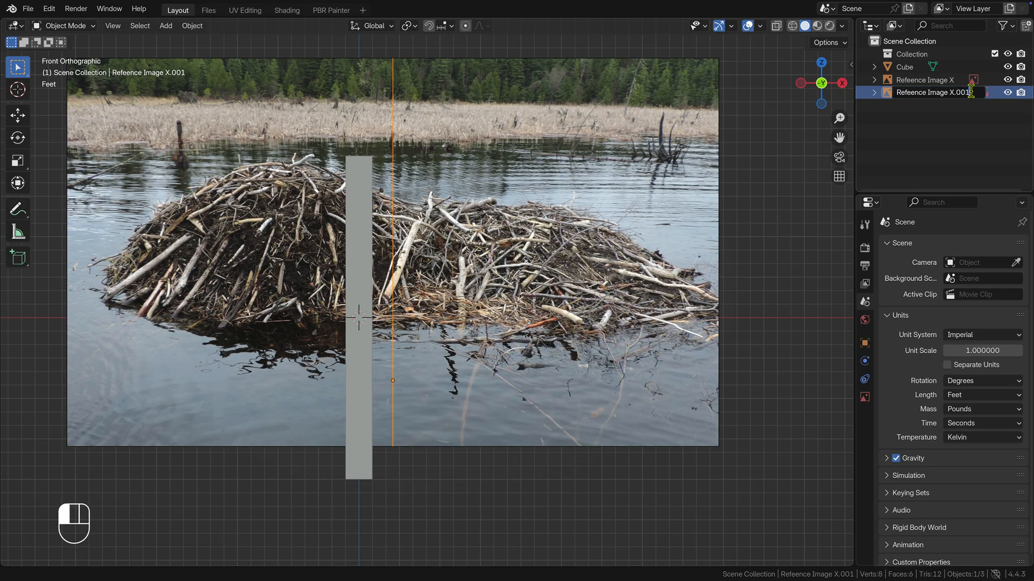
pyautogui.press('BackSpace')
pyautogui.press('BackSpace')
pyautogui.press('BackSpace')
pyautogui.press('BackSpace')
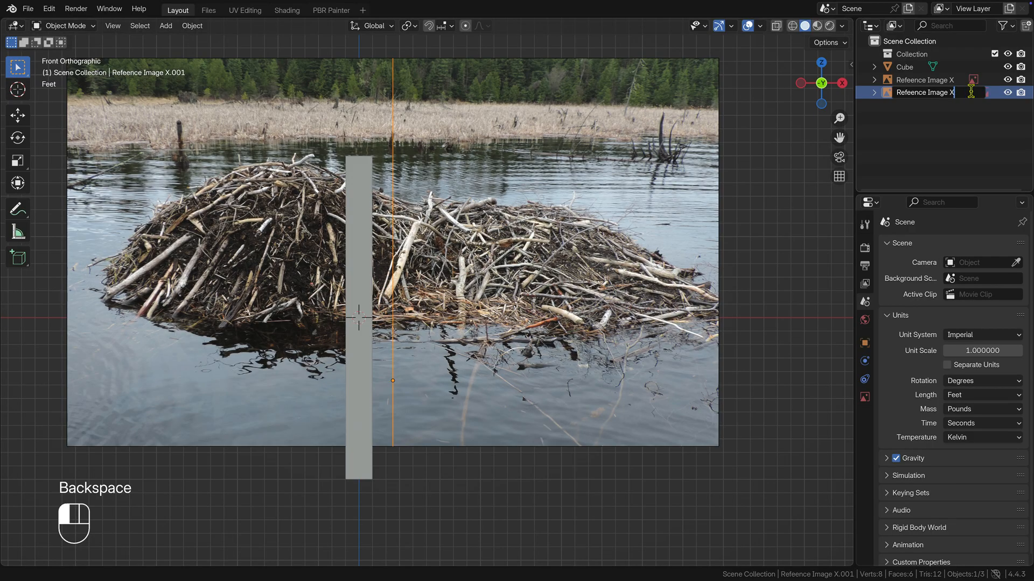
pyautogui.press('shift')
pyautogui.click(826, 197)
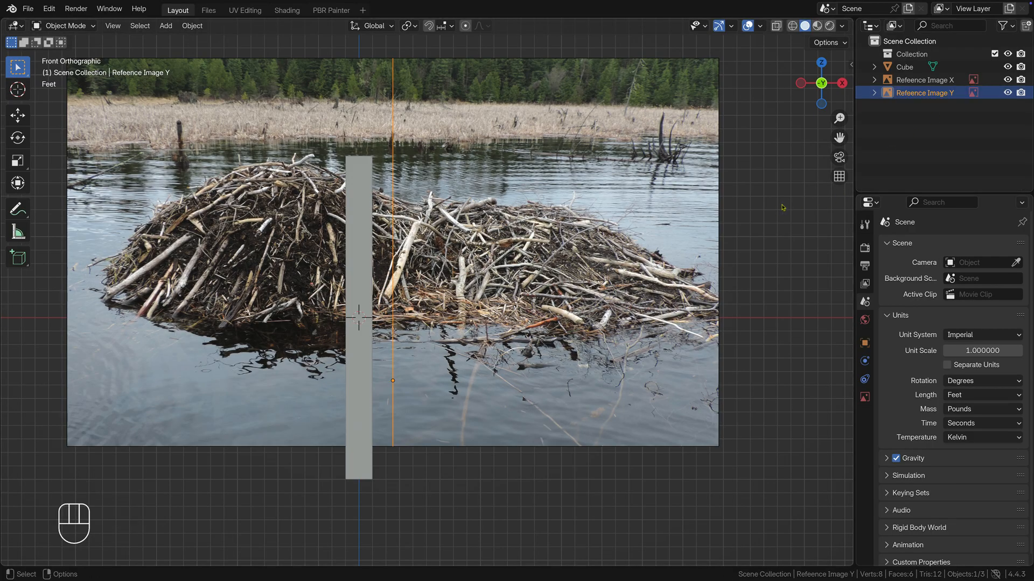
pyautogui.keyDown('alt'); pyautogui.moveTo(785, 207); pyautogui.dragTo(744, 314); pyautogui.keyUp('alt')
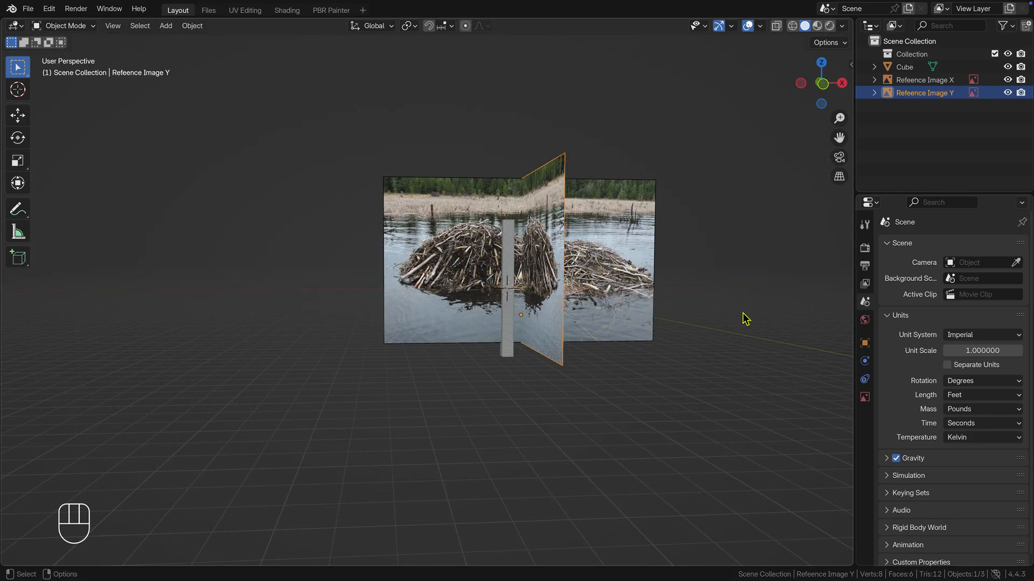
# Step: Move the Y reference image about 8 ft along Y so the lodge's taller mound centres on the gauge cube
pyautogui.press('KP_3')
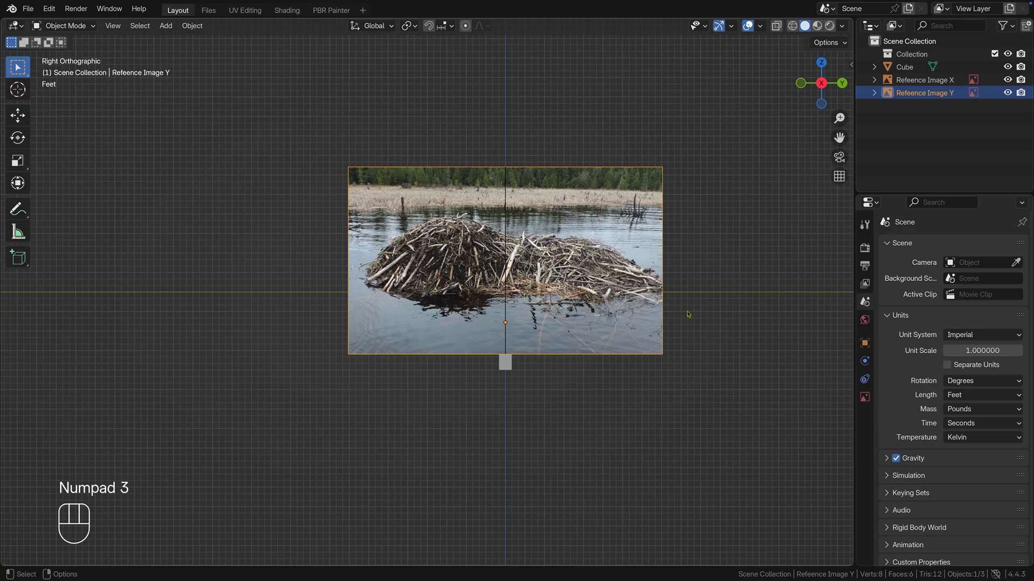
pyautogui.press('g')
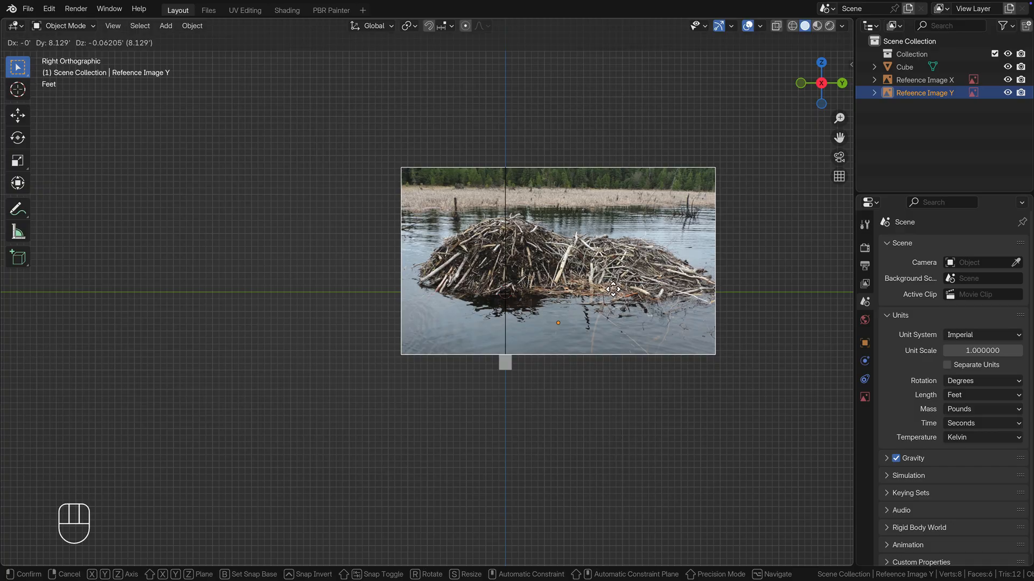
pyautogui.click(613, 289)
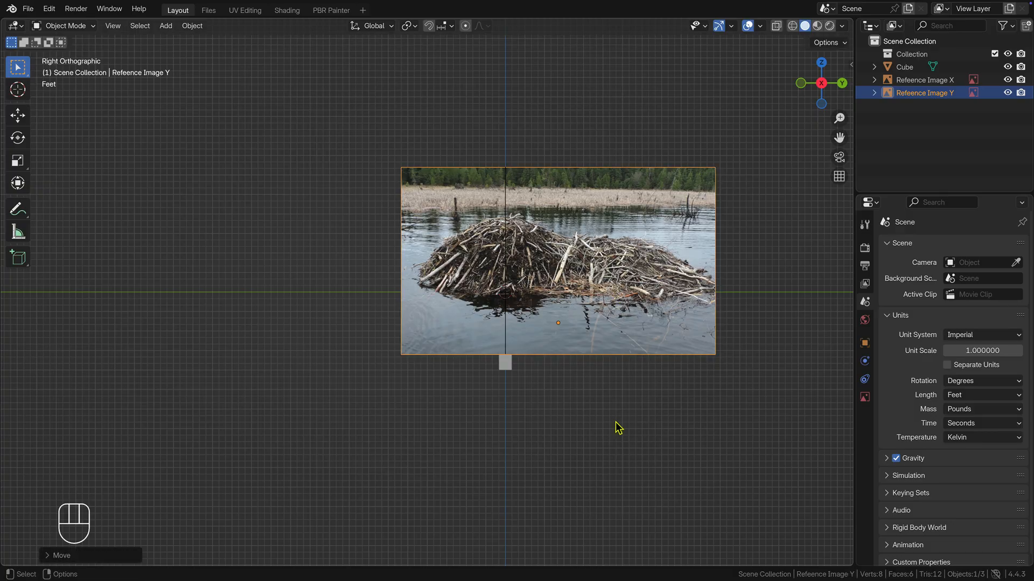
# Step: Shift the X reference image along positive X so the lodge's taller mound sits behind the gauge cube in front view
pyautogui.press('KP_1')
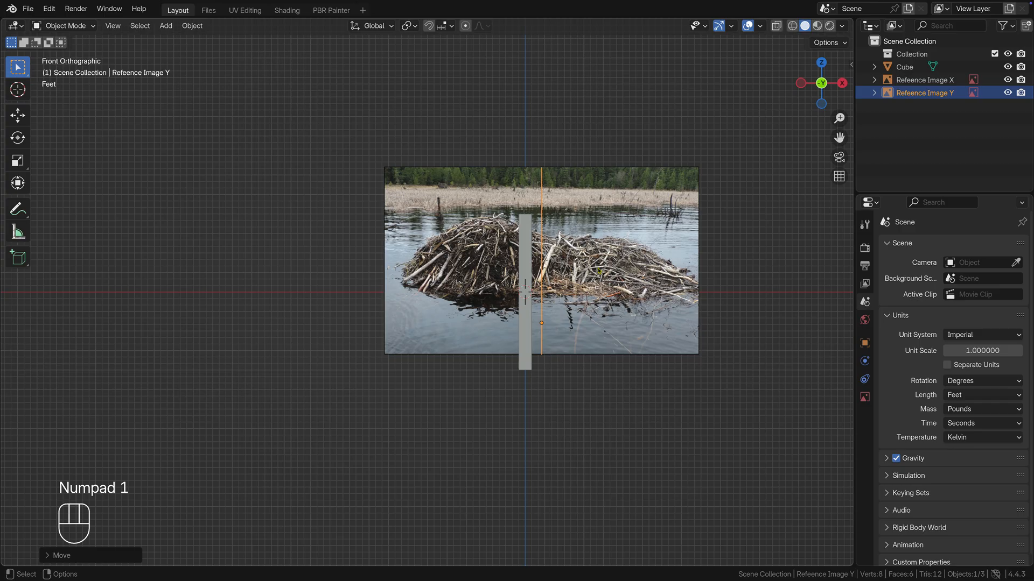
pyautogui.click(598, 271)
pyautogui.press('g')
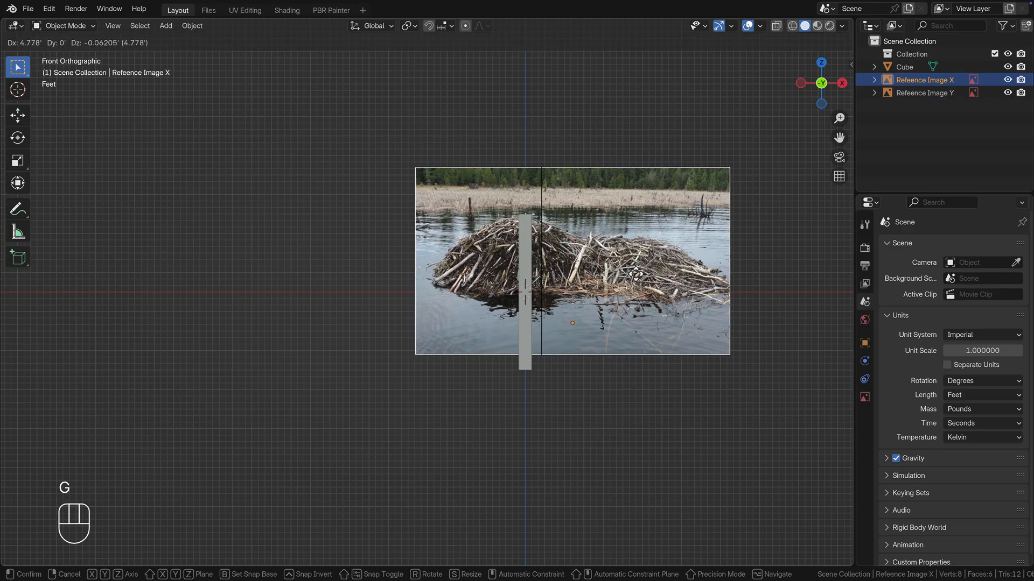
pyautogui.click(636, 276)
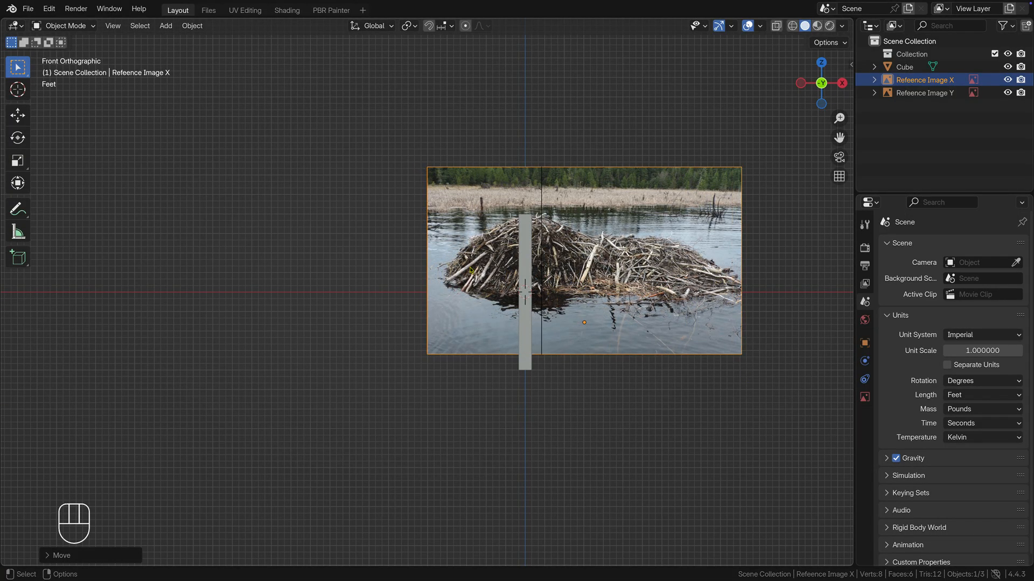
# Step: Add a plane mesh and lower it about 11.9 ft along Z to the base of the gauge cube
pyautogui.click(170, 27)
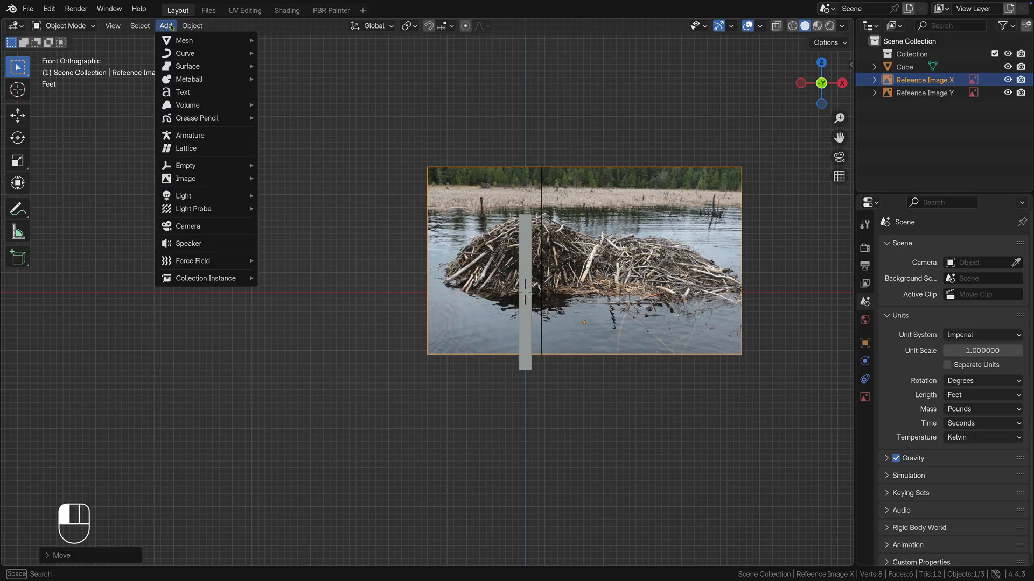
pyautogui.moveTo(179, 42)
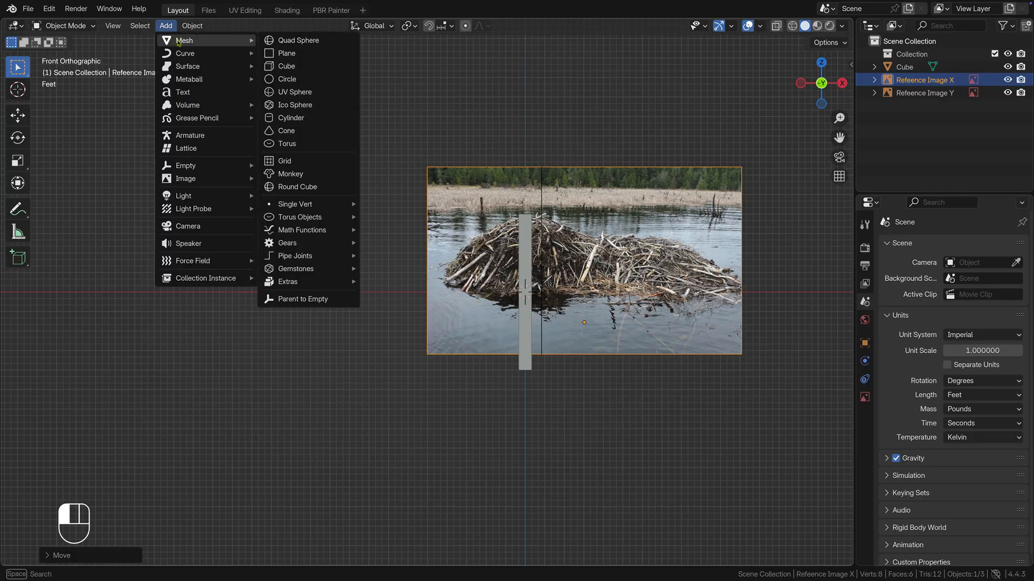
pyautogui.click(283, 56)
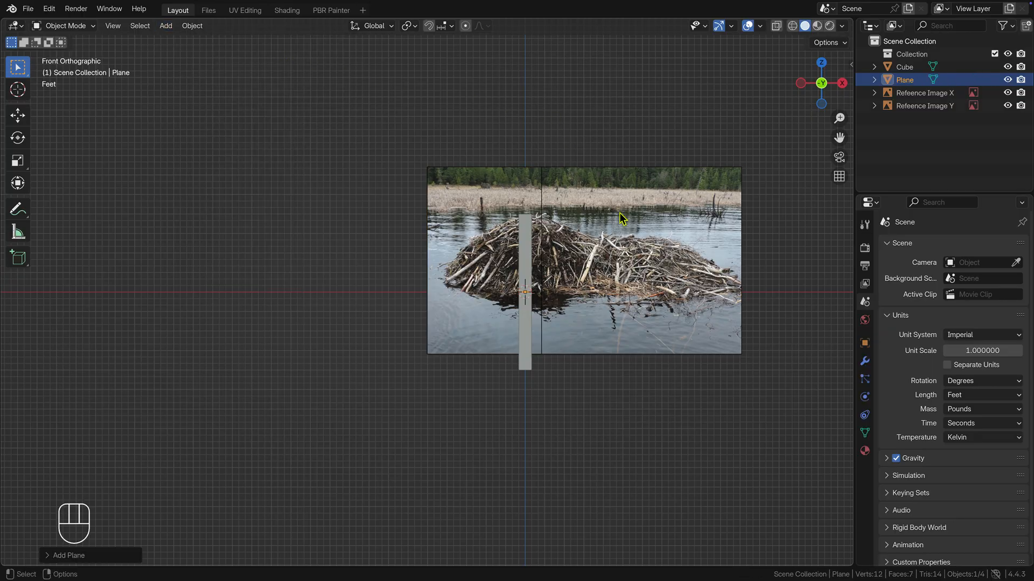
pyautogui.press('g')
pyautogui.press('z')
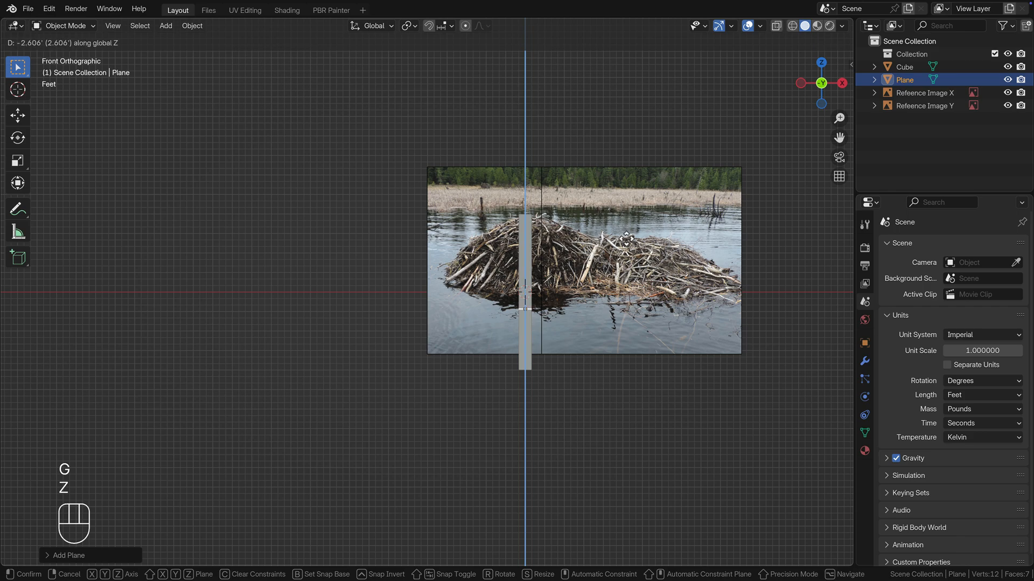
pyautogui.click(627, 295)
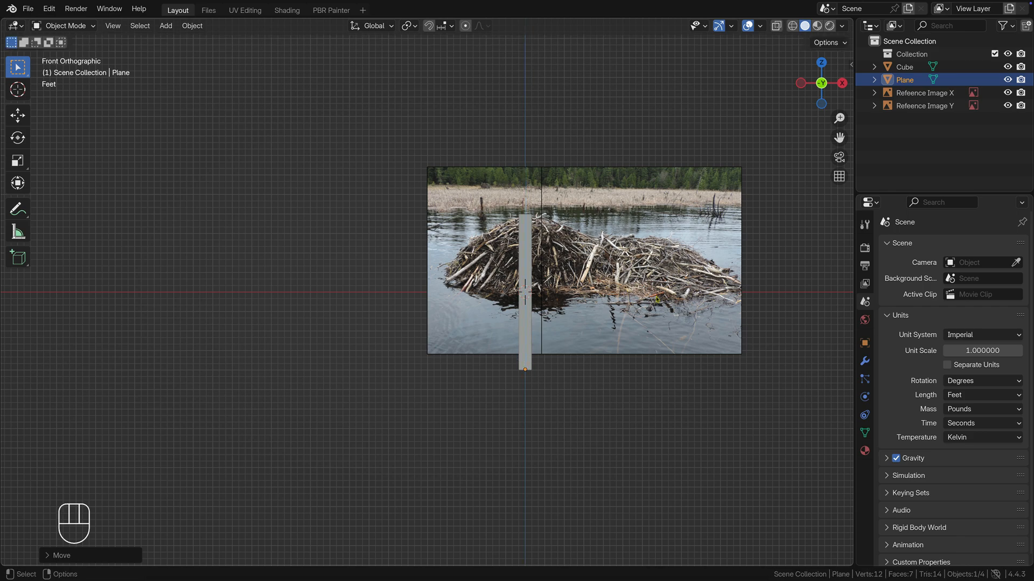
# Step: Set the plane's dimensions to 80 ft in X and 35 ft in Y
pyautogui.press('n')
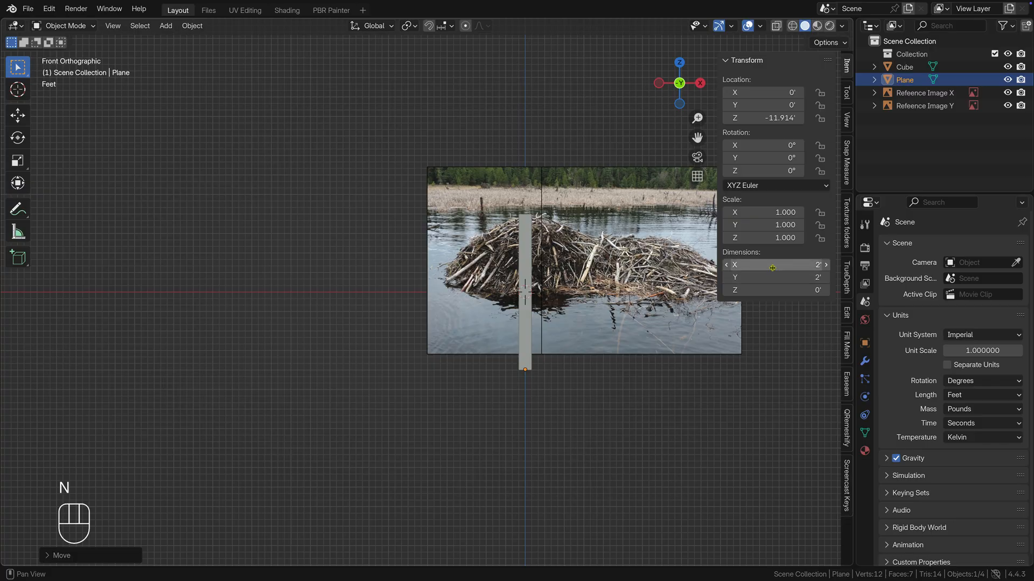
pyautogui.click(772, 267)
pyautogui.write('80')
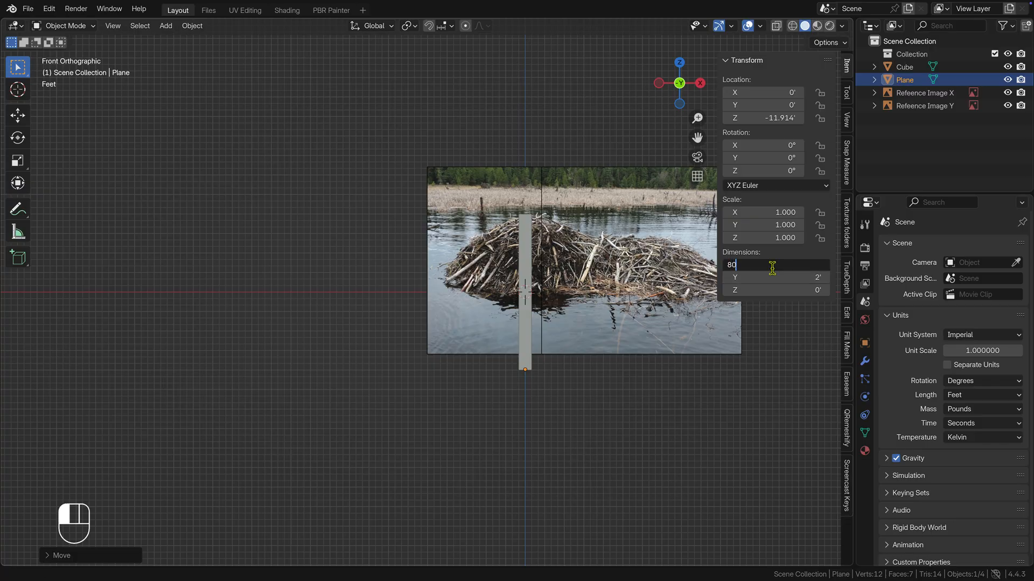
pyautogui.press('Tab')
pyautogui.write('35')
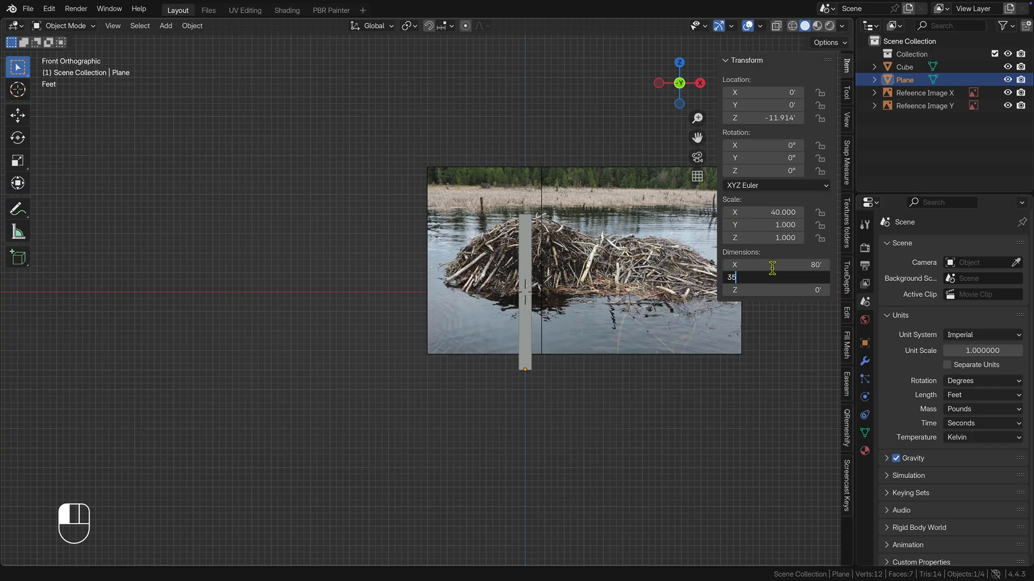
pyautogui.press('Return')
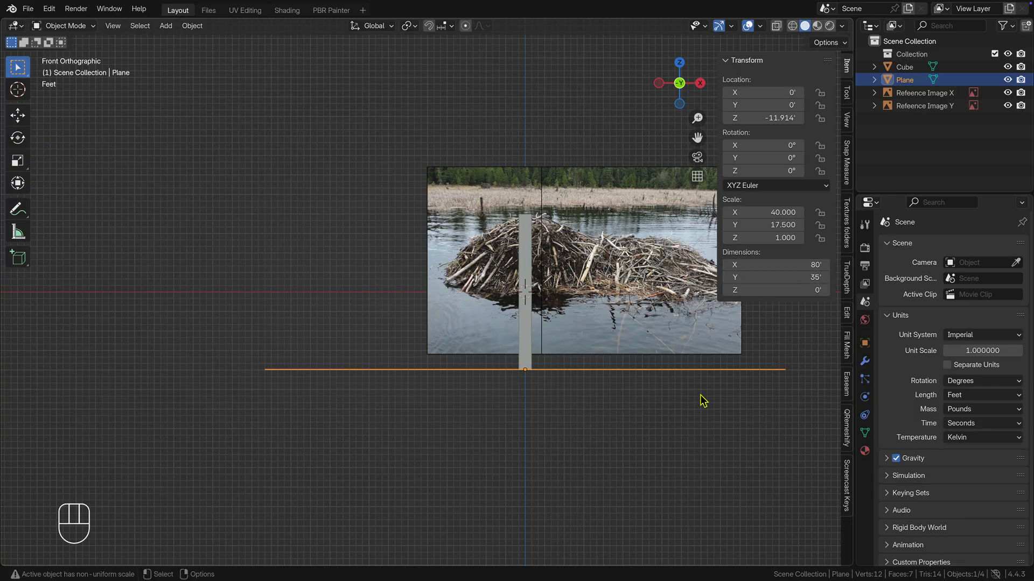
pyautogui.press('n')
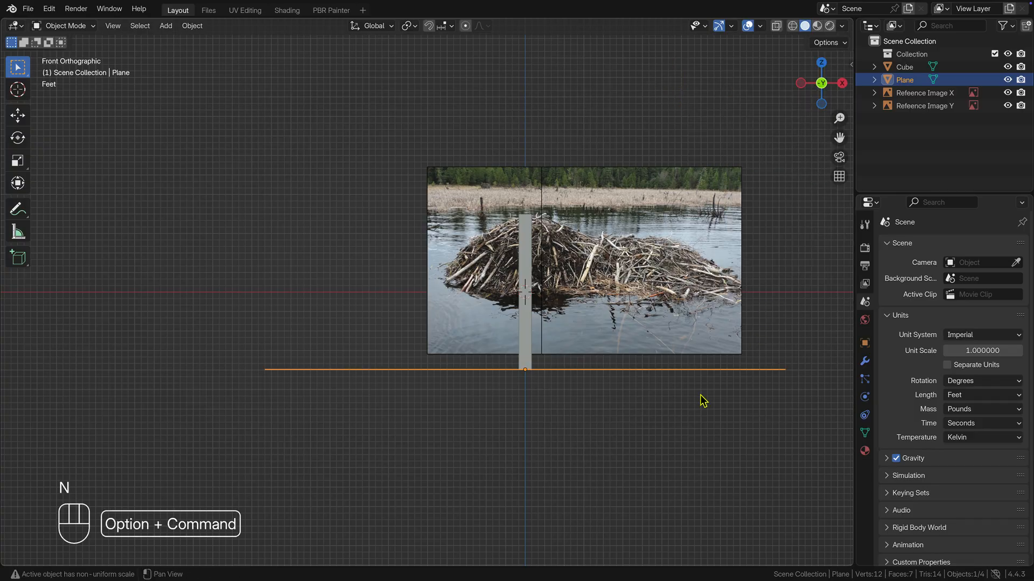
# Step: Move the plane about 10 ft along X so it extends beneath both sides of the reference image
pyautogui.keyDown('shift'); pyautogui.moveTo(702, 399); pyautogui.dragTo(595, 398, button='middle'); pyautogui.keyUp('shift')
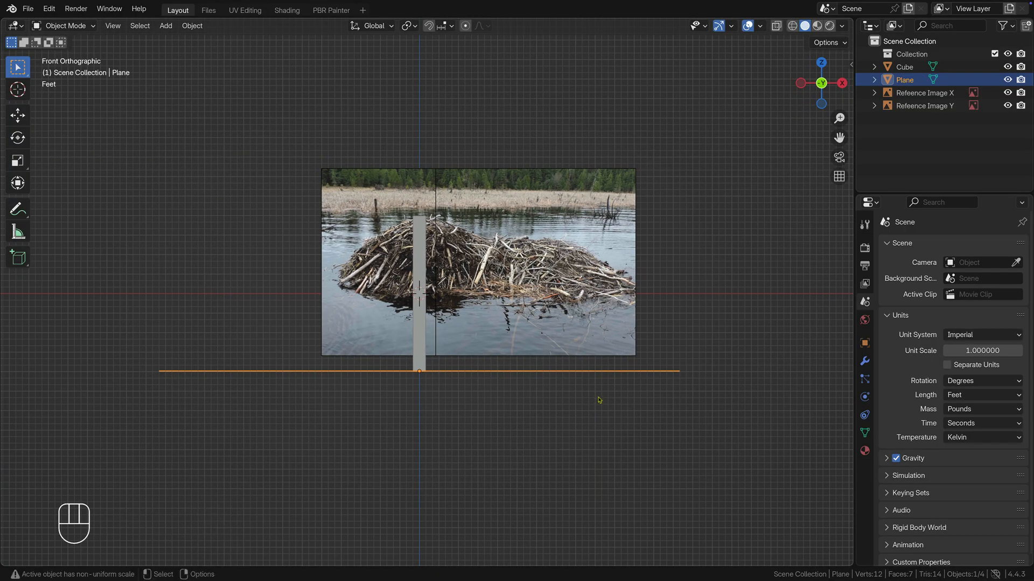
pyautogui.press('g')
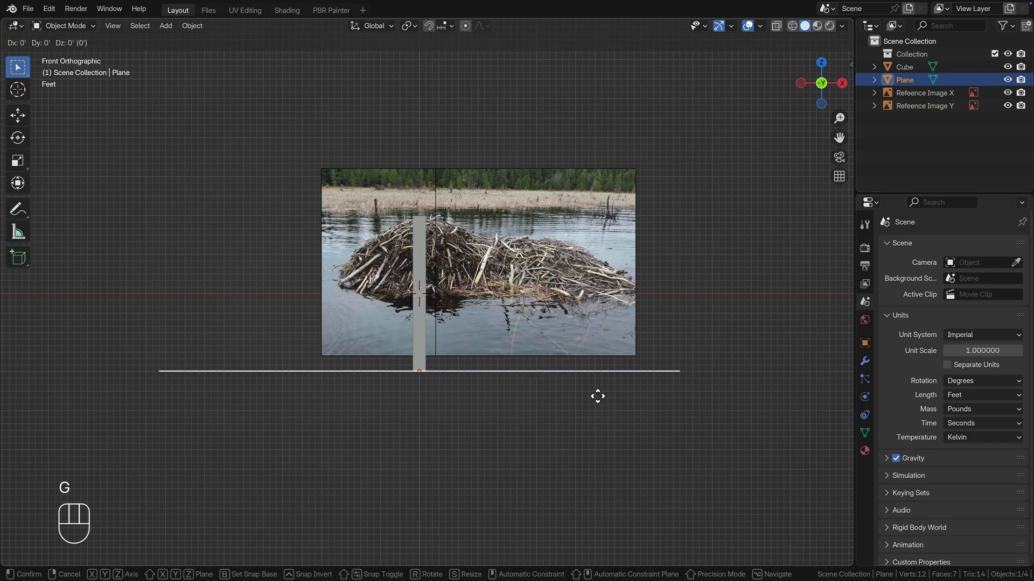
pyautogui.press('x')
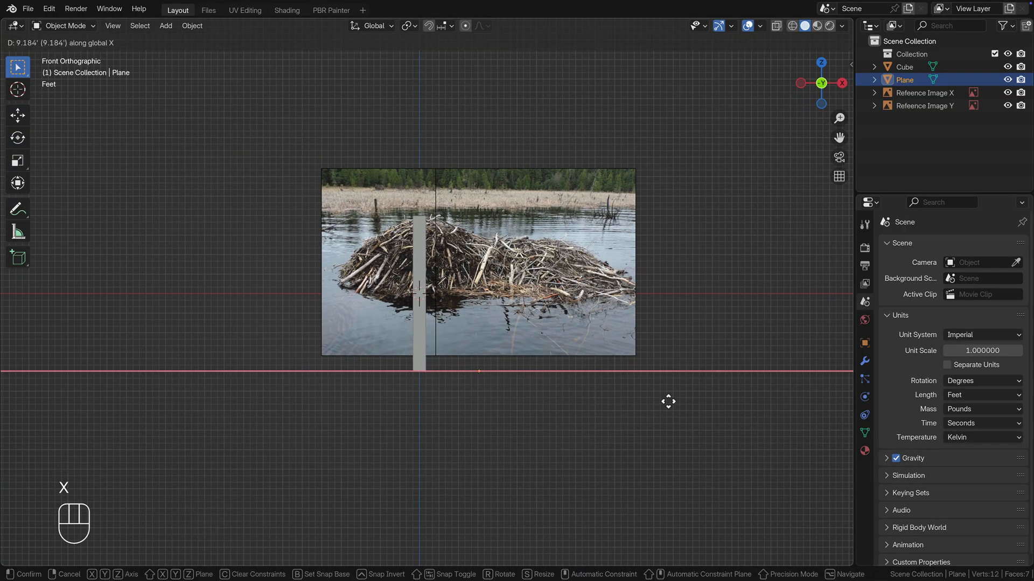
pyautogui.click(669, 402)
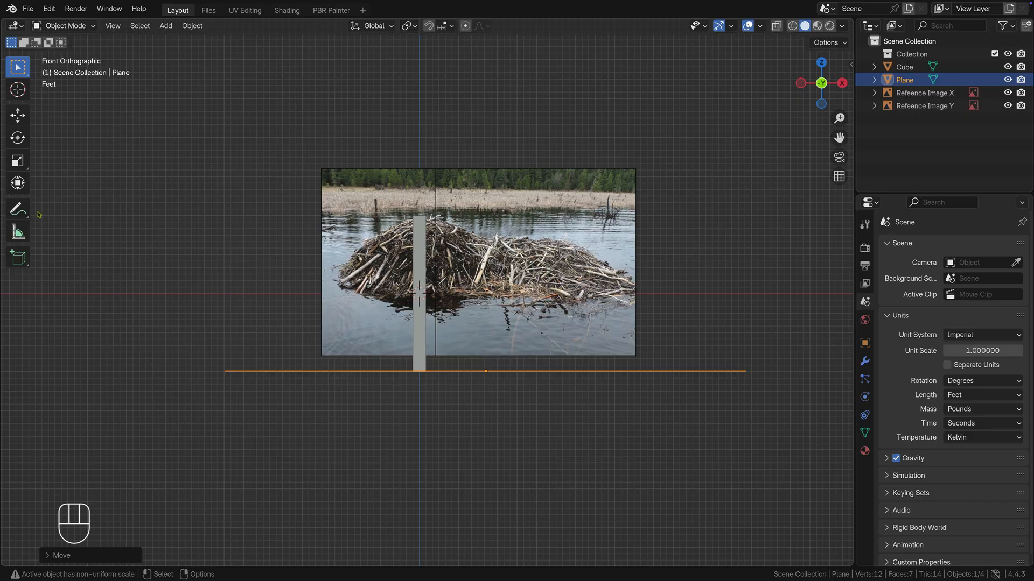
# Step: Sketch annotation lines that continue both outer slopes of the lodge down past the plane
pyautogui.click(17, 209)
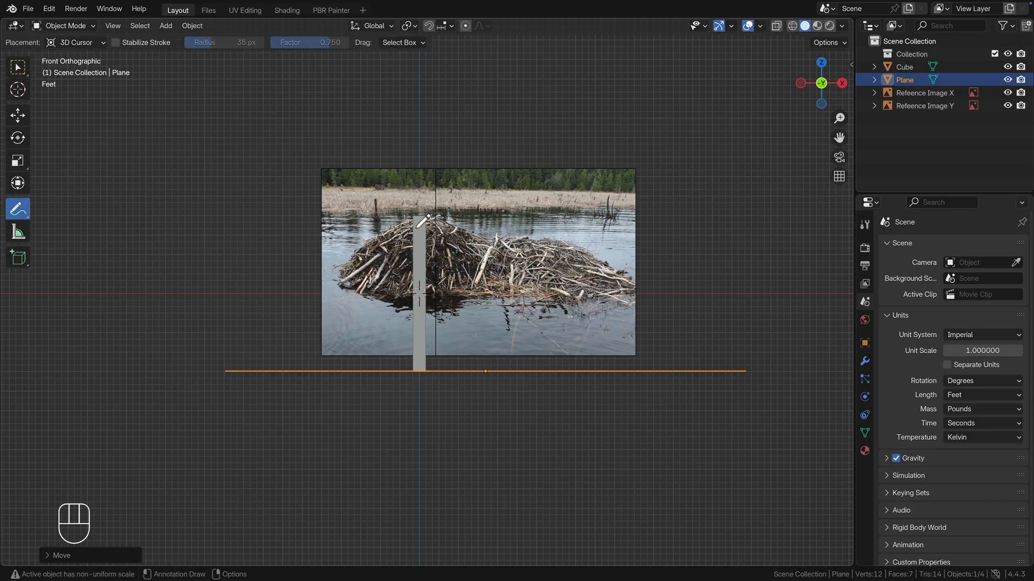
pyautogui.moveTo(416, 227)
pyautogui.mouseDown()
pyautogui.moveTo(405, 222)
pyautogui.moveTo(377, 241)
pyautogui.moveTo(350, 274)
pyautogui.moveTo(293, 383)
pyautogui.mouseUp()
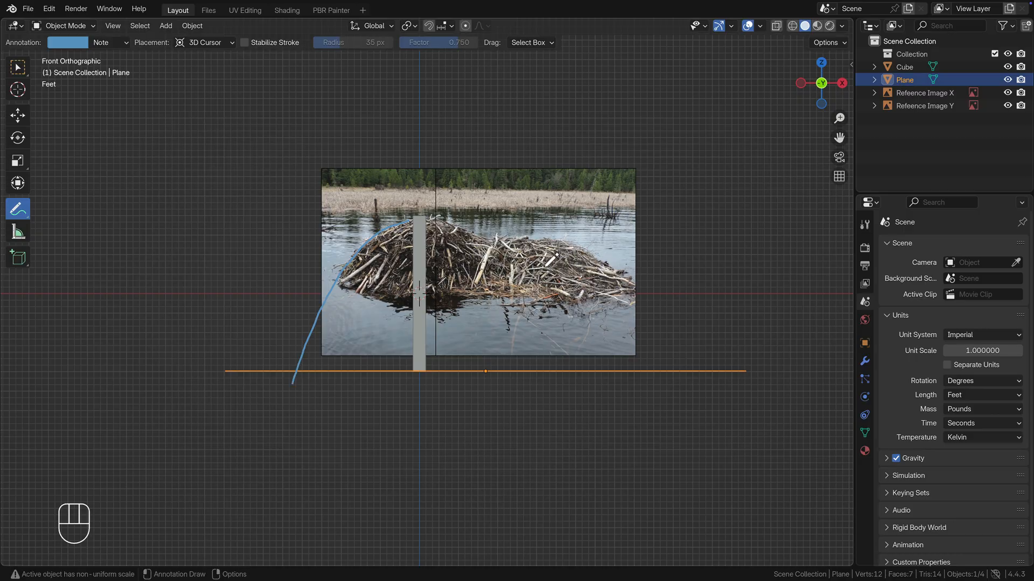
pyautogui.moveTo(576, 248)
pyautogui.mouseDown()
pyautogui.moveTo(630, 286)
pyautogui.moveTo(699, 401)
pyautogui.mouseUp()
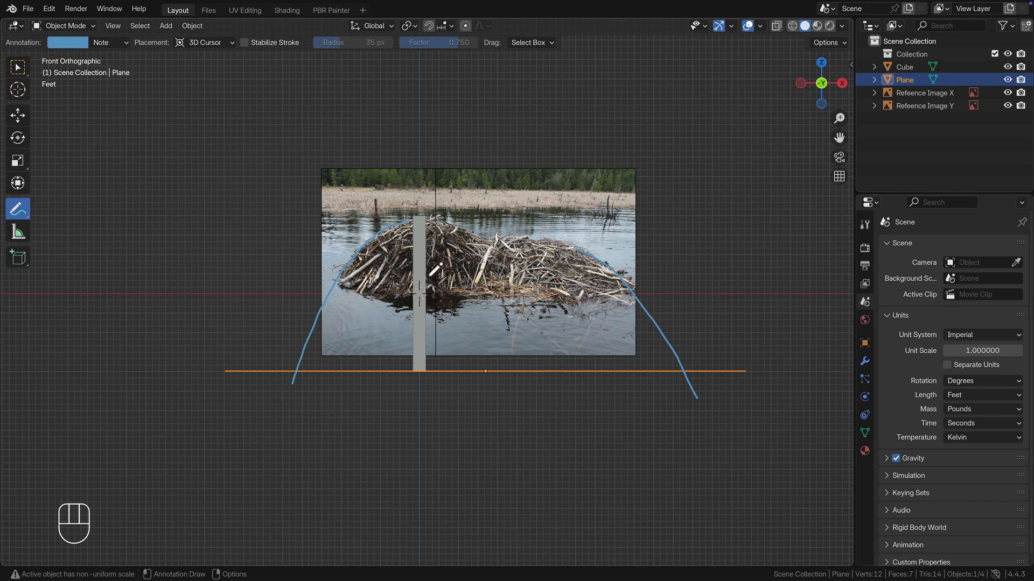
pyautogui.click(18, 72)
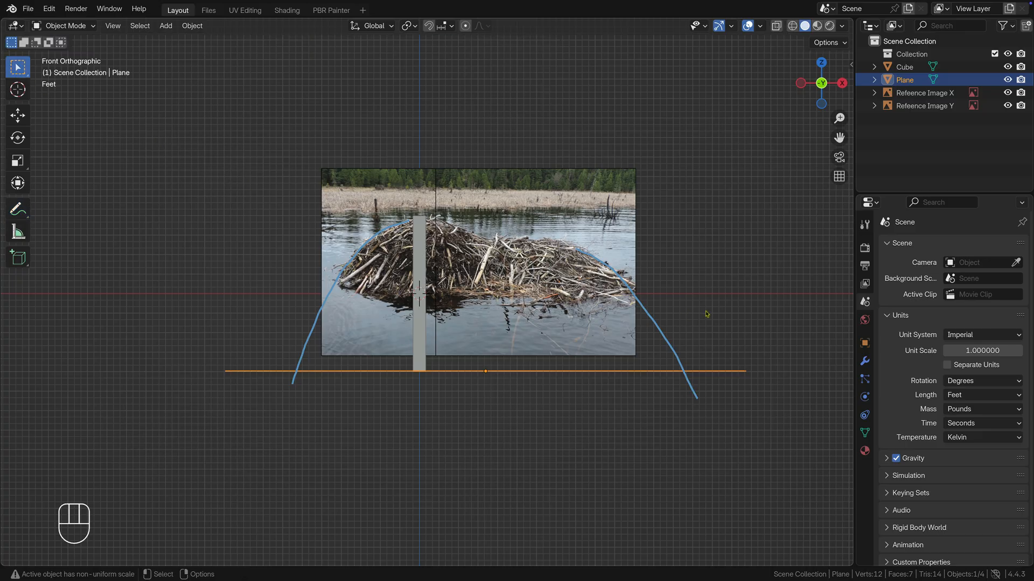
# Step: Delete the Note annotation layer containing the sketched slope lines
pyautogui.press('n')
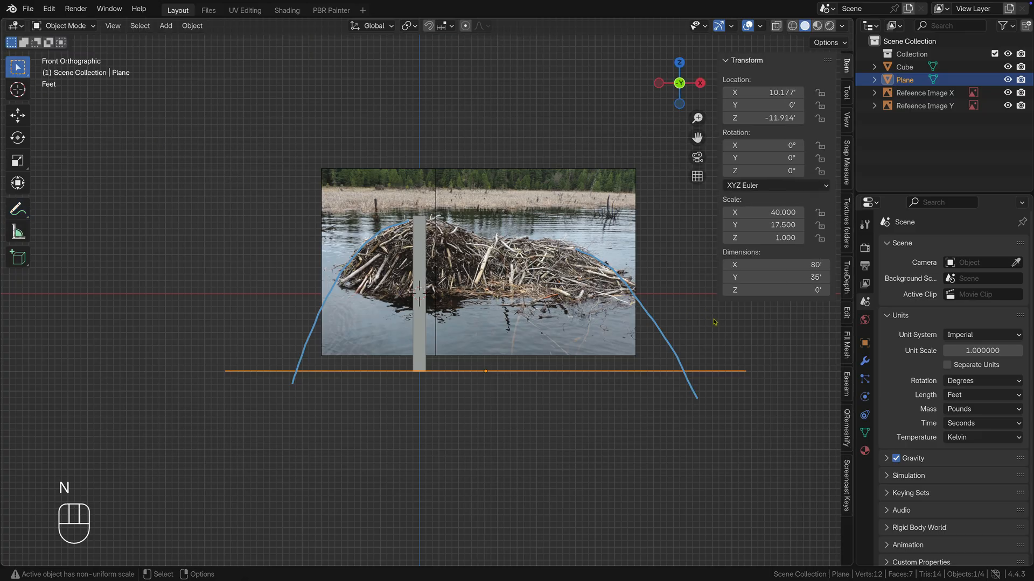
pyautogui.click(846, 122)
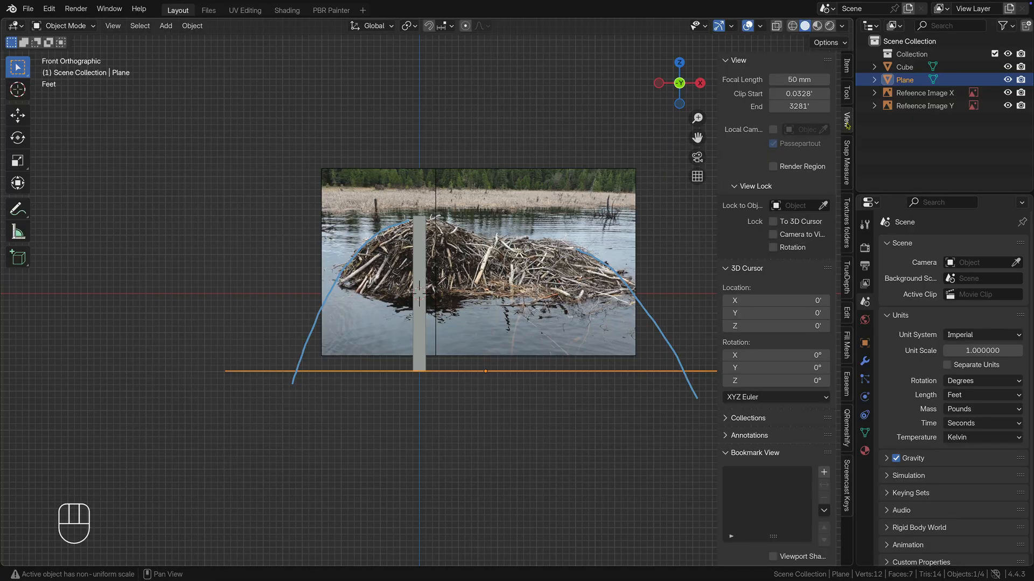
pyautogui.click(727, 436)
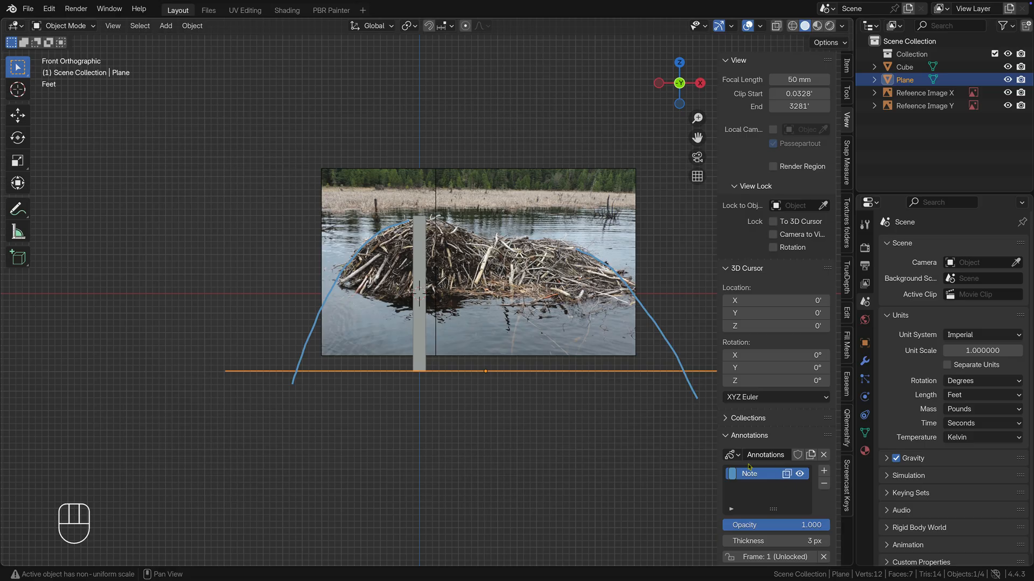
pyautogui.click(822, 484)
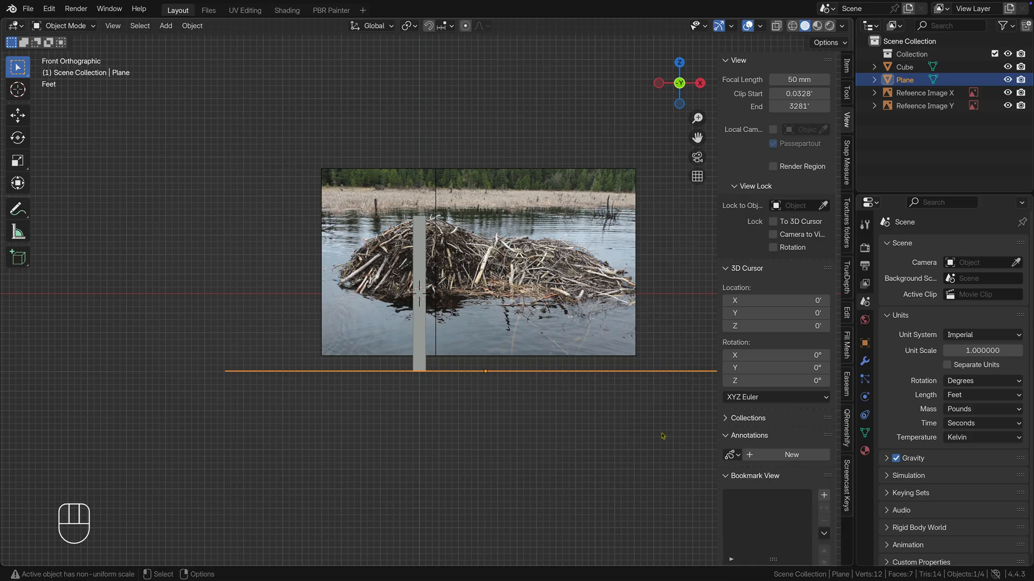
pyautogui.press('n')
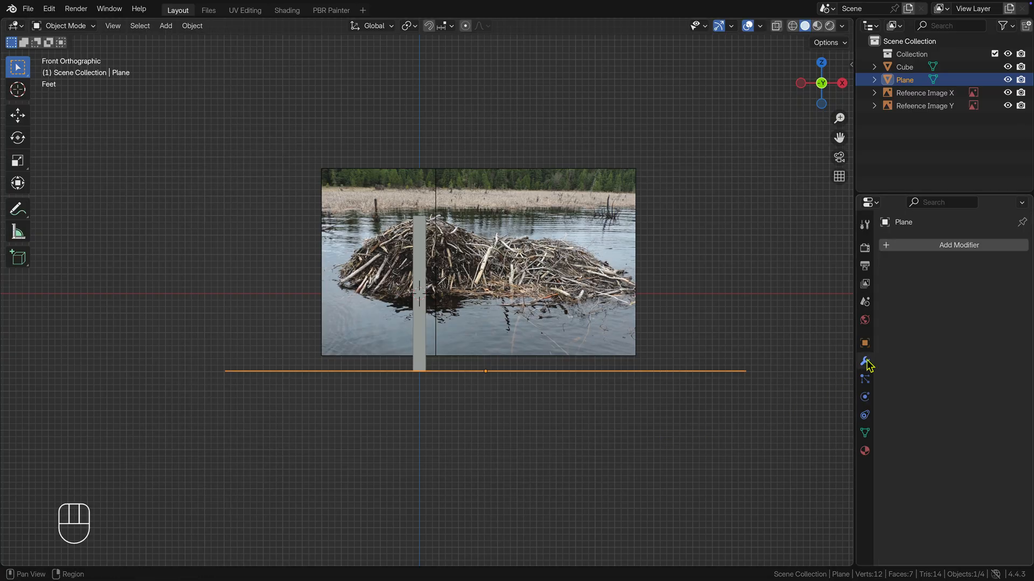
# Step: Add a Subdivision Surface modifier to the plane and set its subdivision type to Simple
pyautogui.click(980, 246)
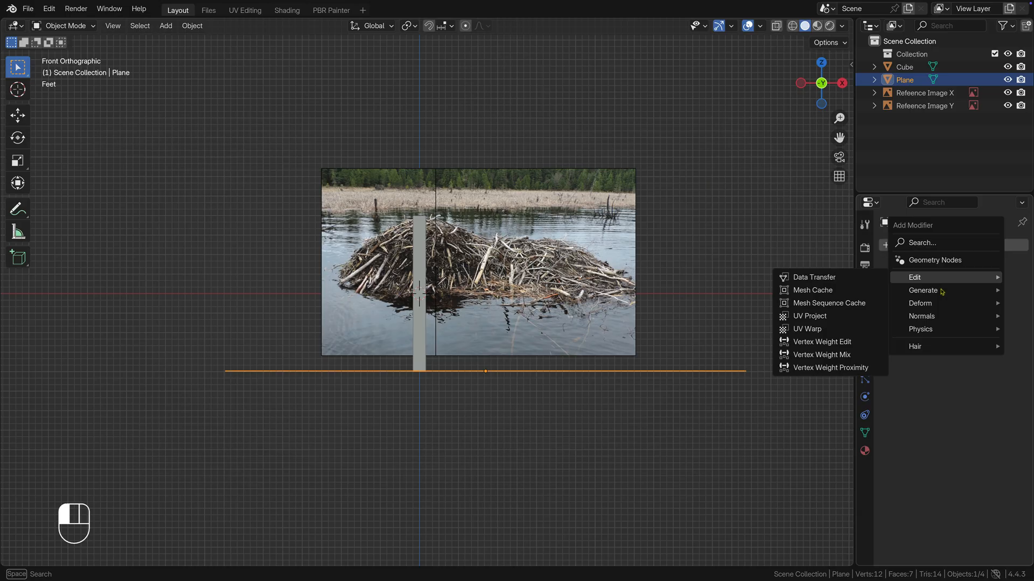
pyautogui.moveTo(931, 291)
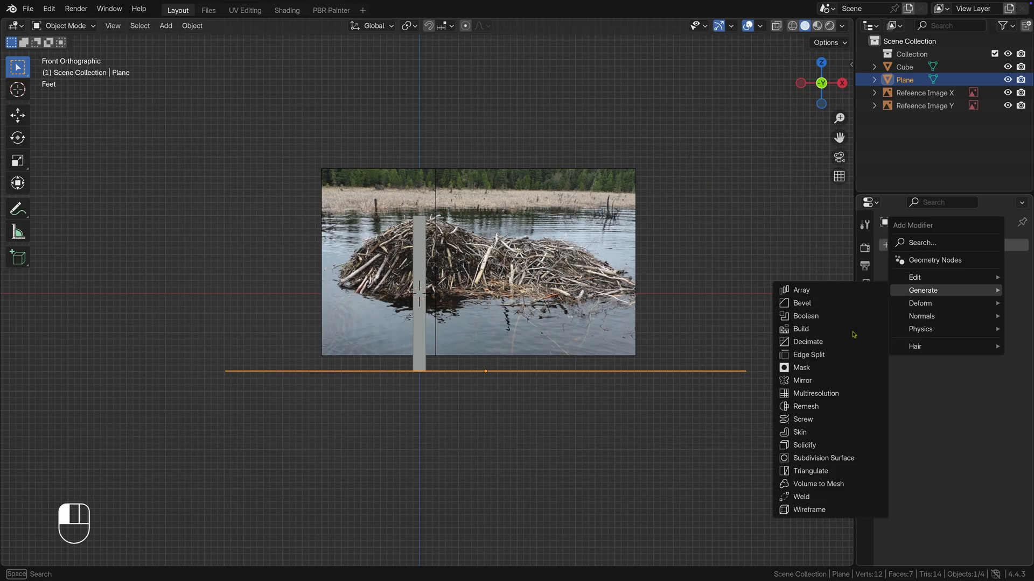
pyautogui.click(864, 461)
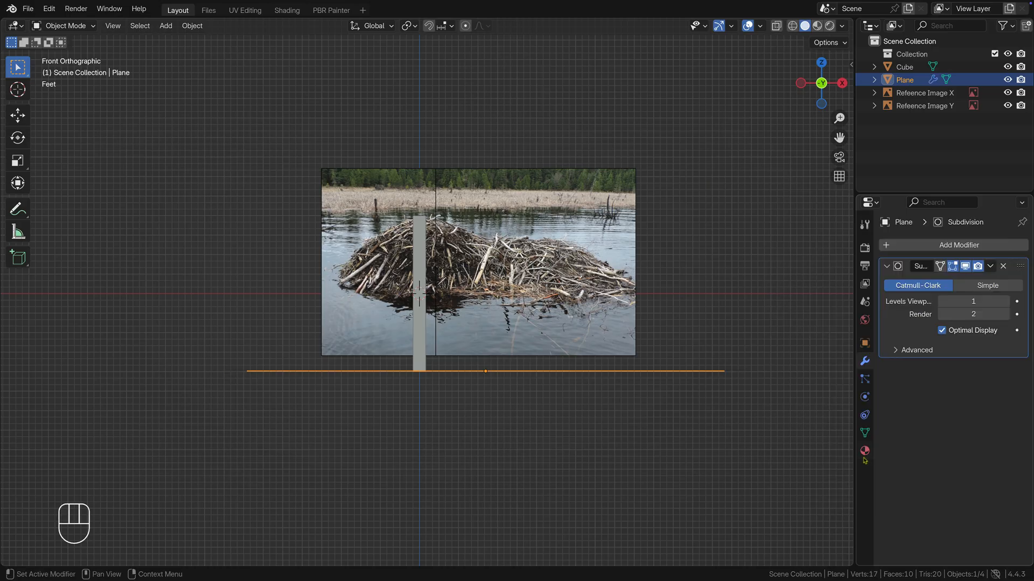
pyautogui.click(991, 286)
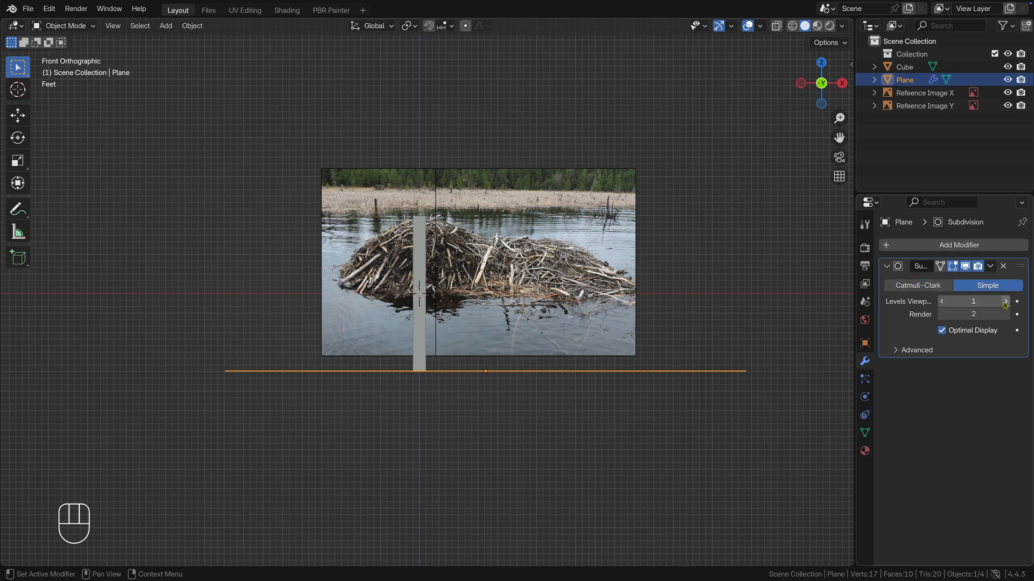
# Step: Set the plane's Subdivision viewport level to 5 and apply the modifier
pyautogui.click(1005, 303)
pyautogui.click(1005, 303)
pyautogui.click(1006, 303)
pyautogui.click(1005, 303)
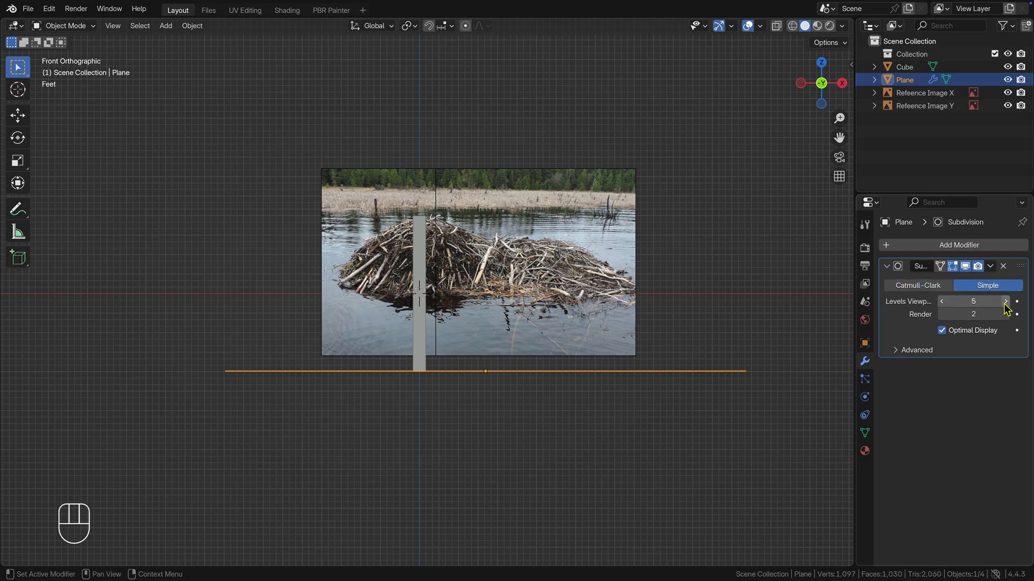
pyautogui.click(991, 266)
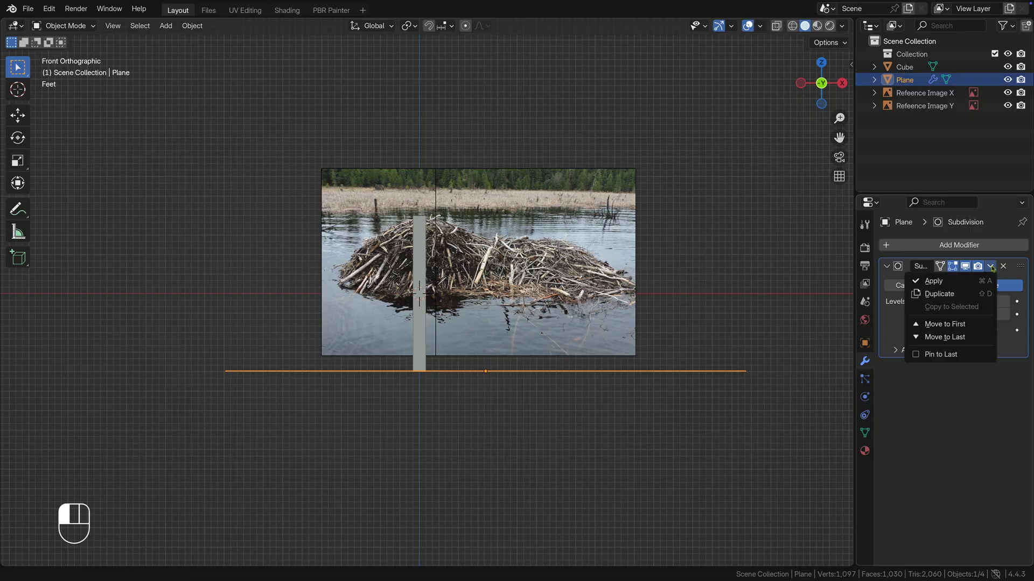
pyautogui.click(934, 281)
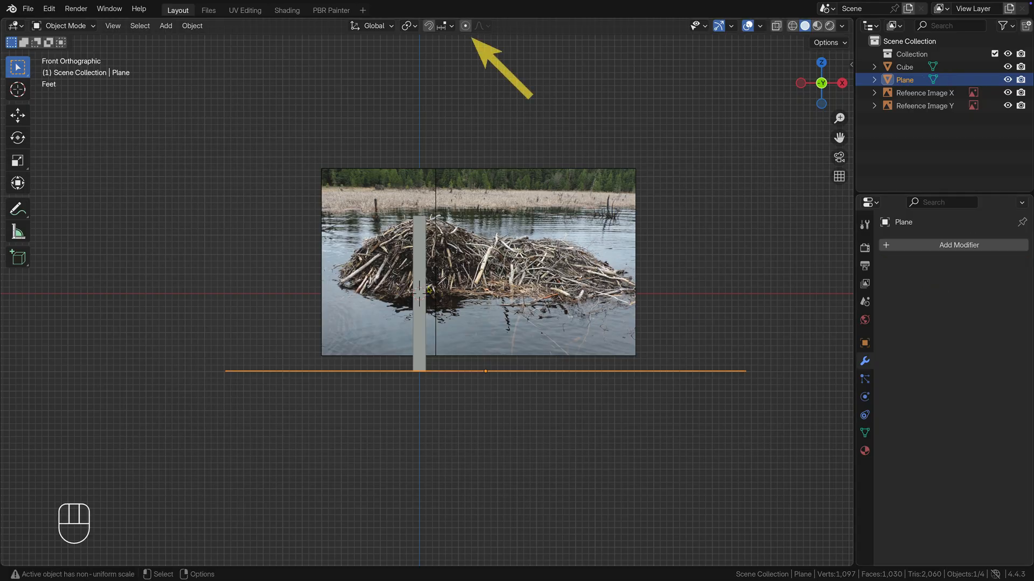
# Step: Put the plane in Edit Mode with proportional editing enabled and hide the gauge cube
pyautogui.click(465, 26)
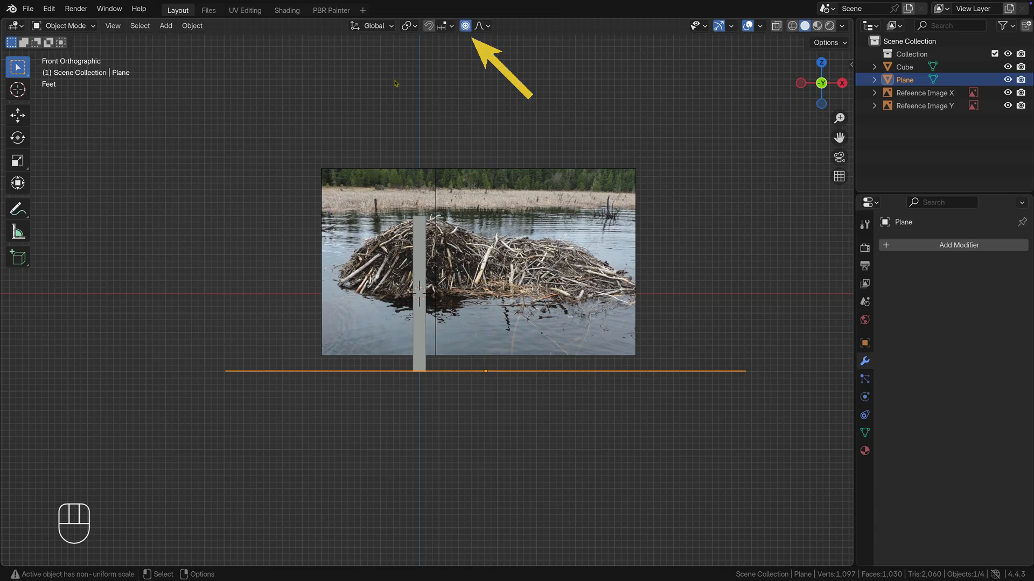
pyautogui.click(63, 27)
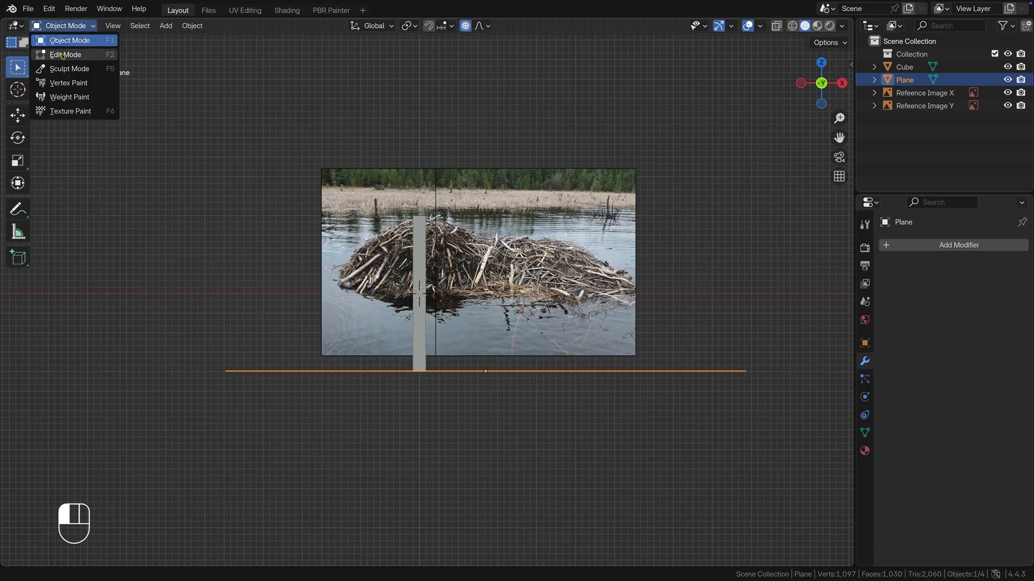
pyautogui.click(64, 54)
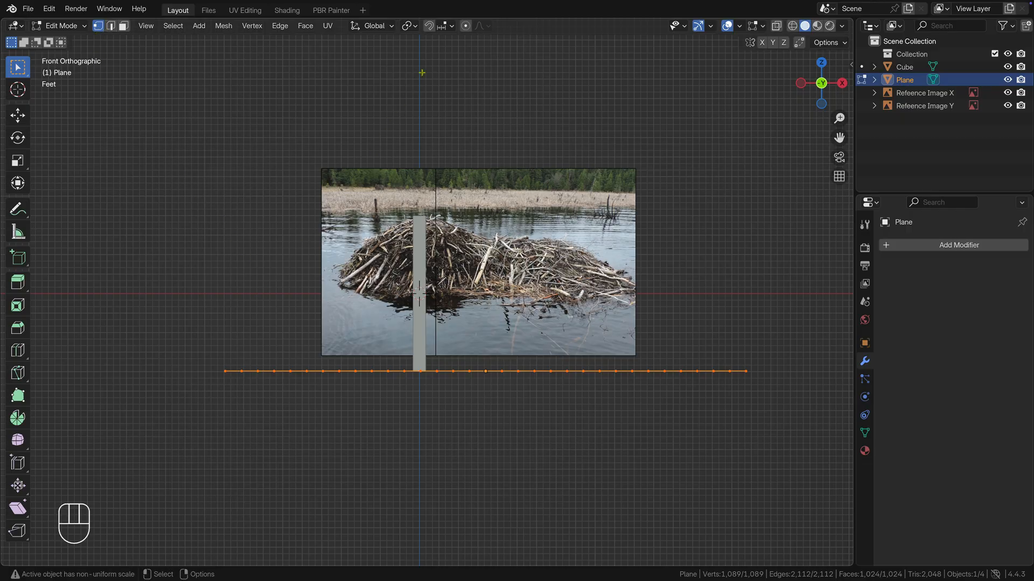
pyautogui.press('o')
pyautogui.click(270, 298)
pyautogui.keyDown('alt'); pyautogui.moveTo(269, 297); pyautogui.dragTo(381, 347); pyautogui.keyUp('alt')
pyautogui.click(1007, 67)
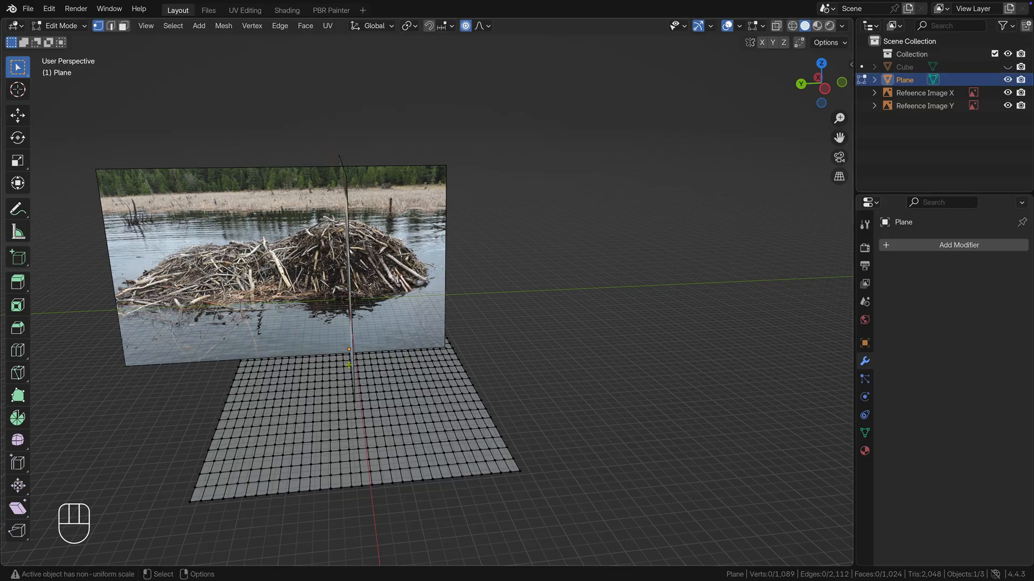
# Step: Raise a vertex below the lodge's main peak about 25 ft along Z, with a proportional size of about 36 ft
pyautogui.click(348, 365)
pyautogui.keyDown('alt'); pyautogui.moveTo(349, 365); pyautogui.dragTo(395, 438); pyautogui.keyUp('alt')
pyautogui.press('g')
pyautogui.press('z')
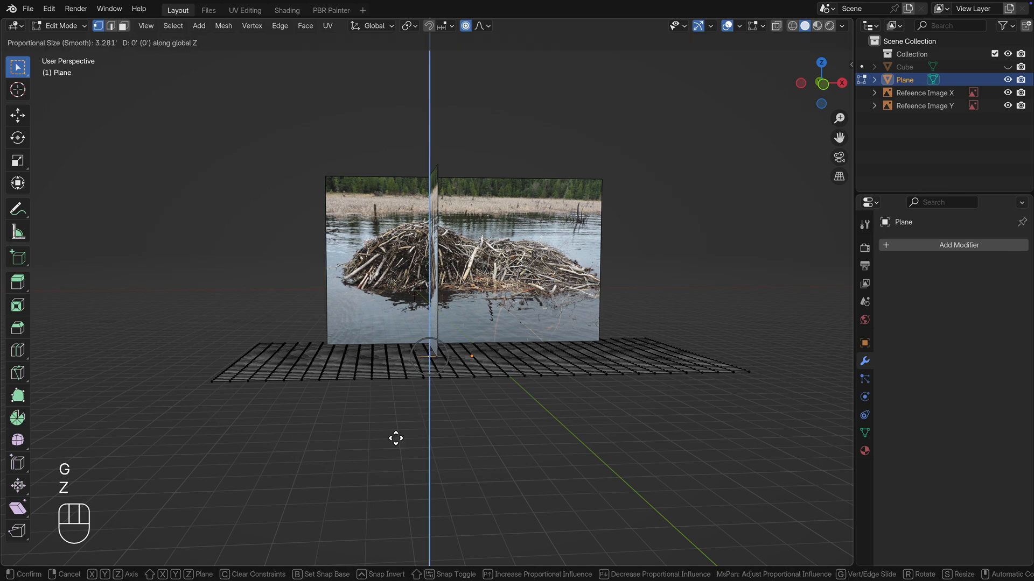
pyautogui.scroll(-11, 396, 438)
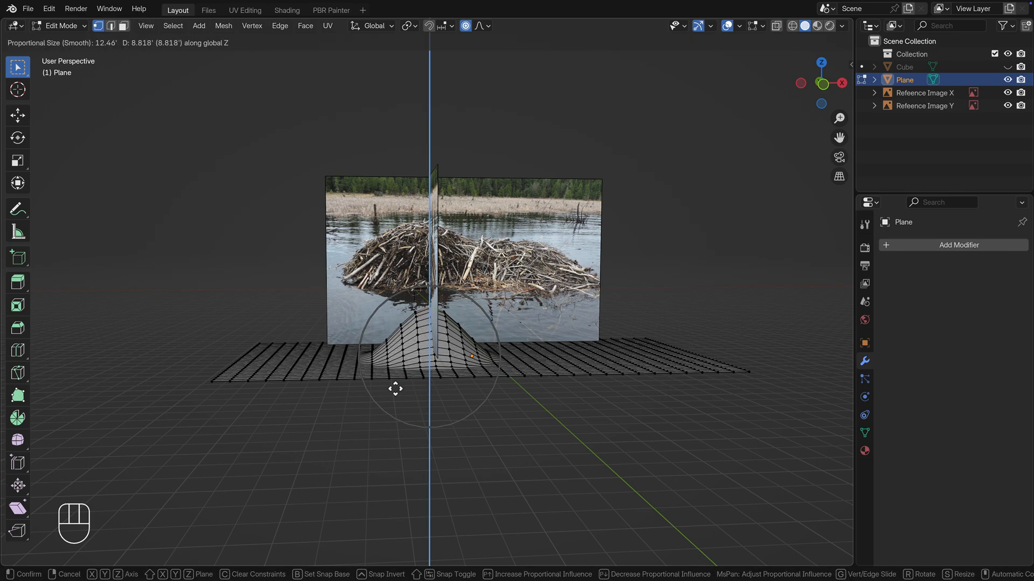
pyautogui.scroll(-2, 385, 350)
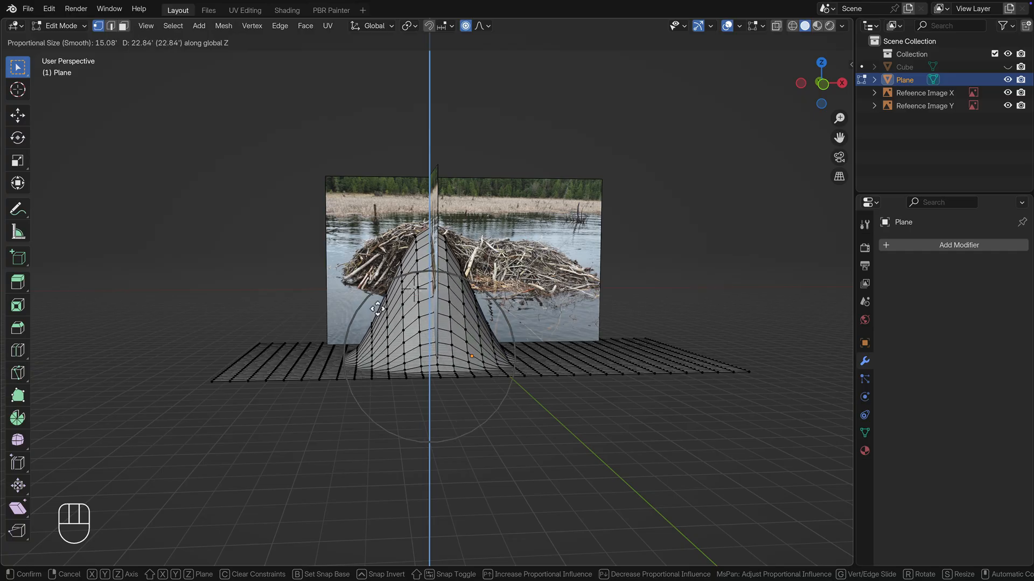
pyautogui.scroll(-1, 367, 281)
pyautogui.scroll(-4, 367, 281)
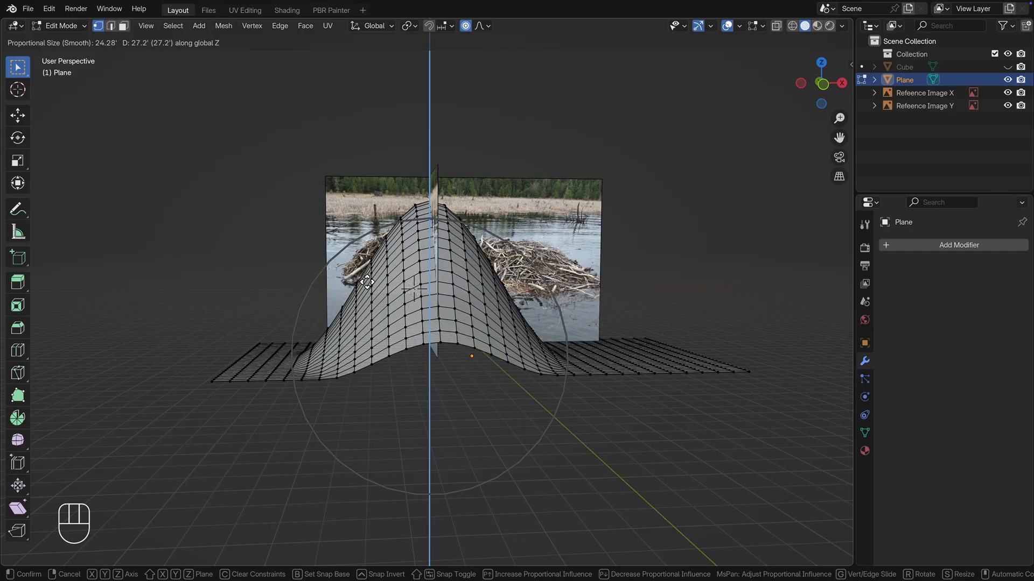
pyautogui.scroll(-3, 367, 281)
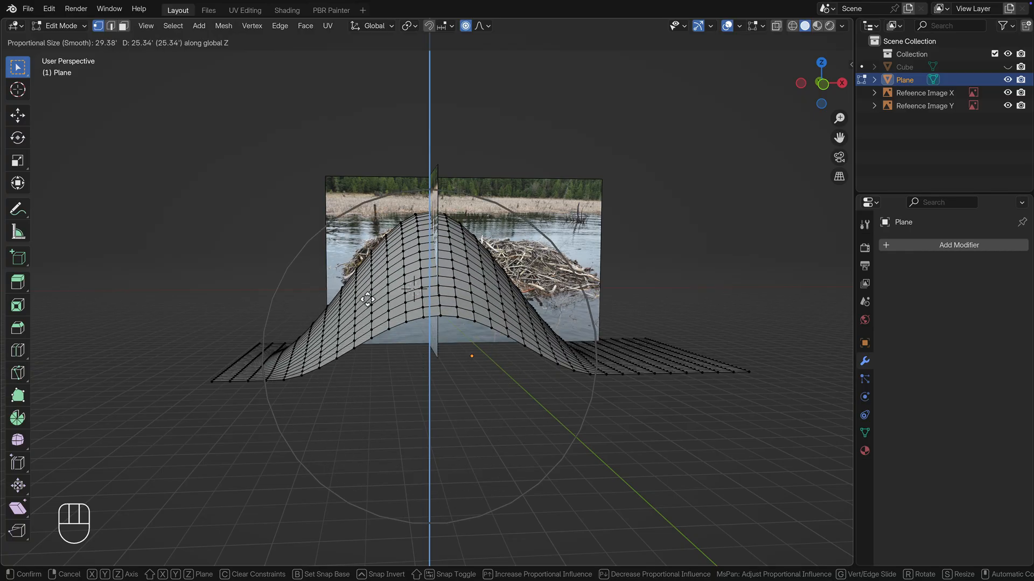
pyautogui.scroll(-1, 367, 300)
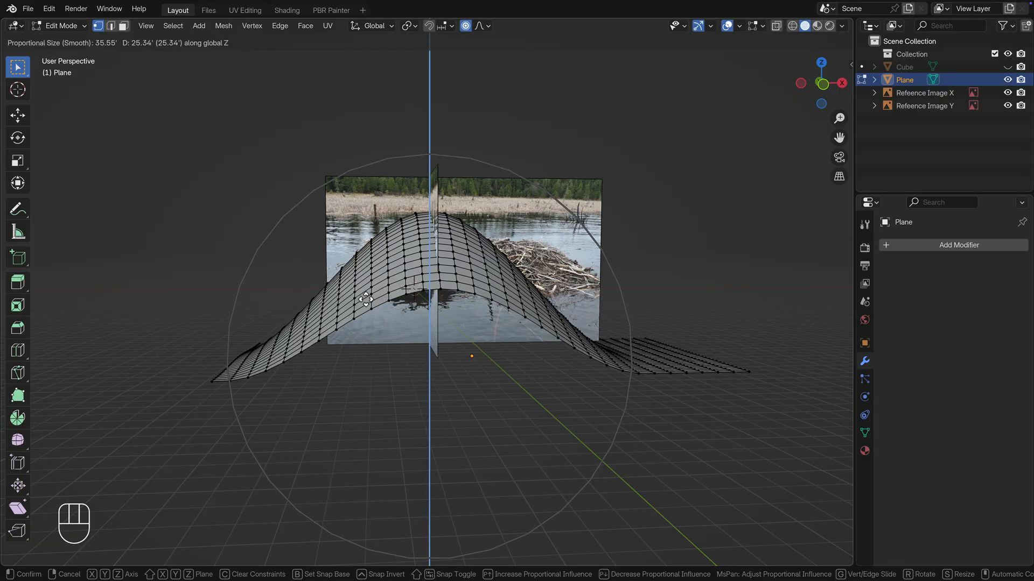
pyautogui.click(359, 293)
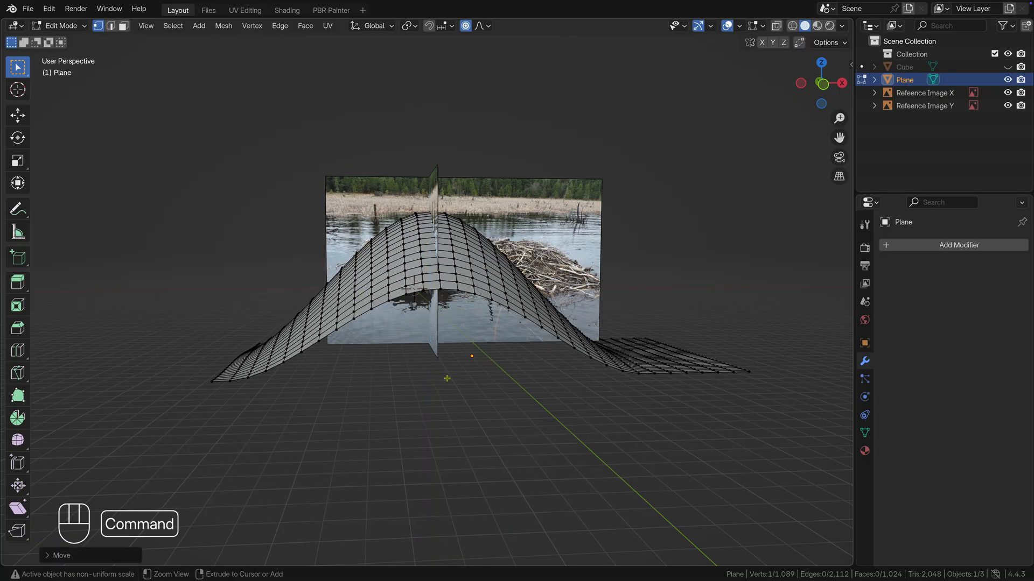
# Step: Raise a vertex on the mound's +X slope along Z to form the lodge's lower second hump, using a smaller proportional size
pyautogui.scroll(-1, 435, 387)
pyautogui.keyDown('super'); pyautogui.moveTo(435, 388); pyautogui.dragTo(436, 413, button='middle'); pyautogui.keyUp('super')
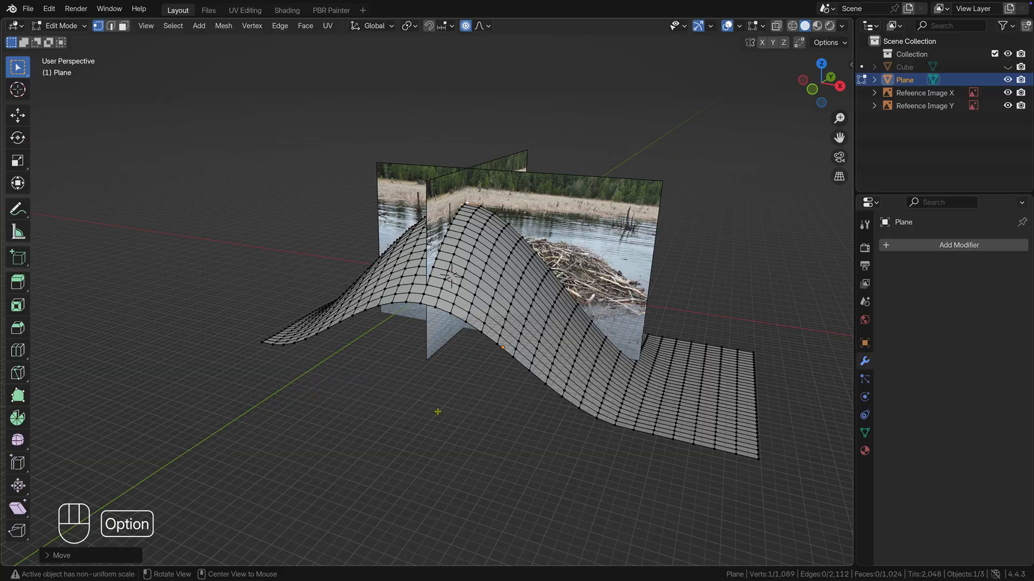
pyautogui.click(604, 339)
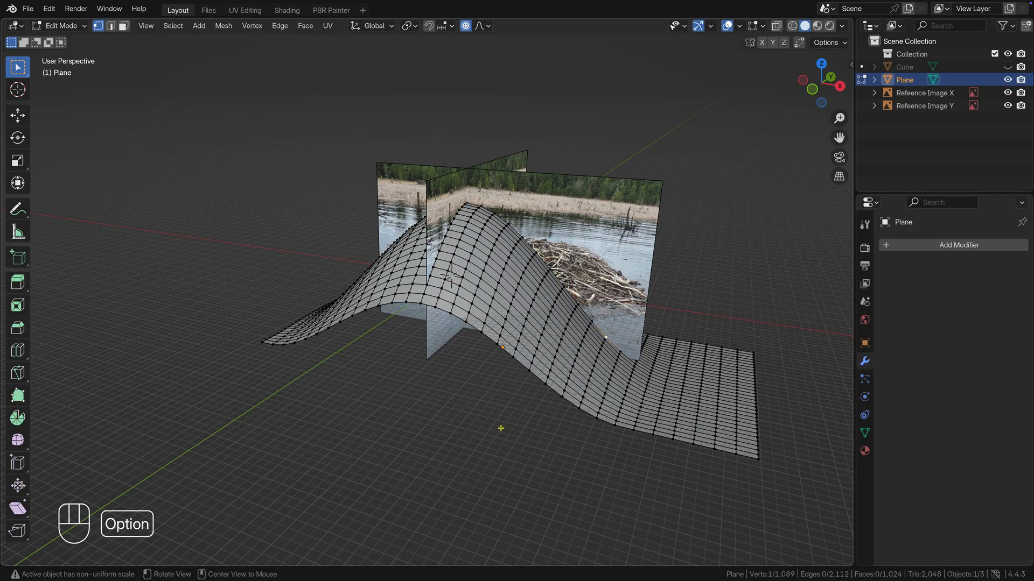
pyautogui.keyDown('alt'); pyautogui.moveTo(501, 425); pyautogui.dragTo(538, 402, button='middle'); pyautogui.keyUp('alt')
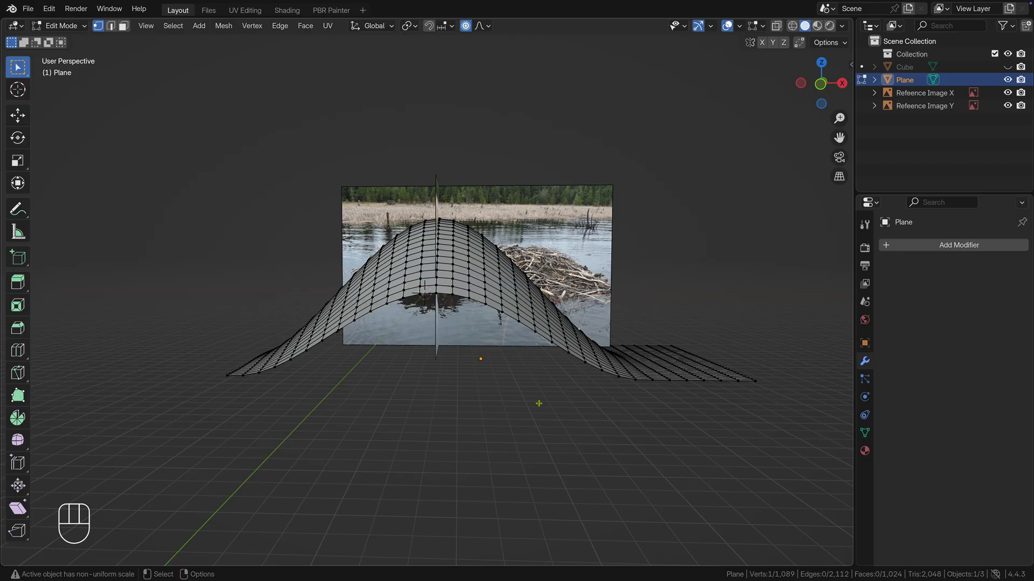
pyautogui.press('g')
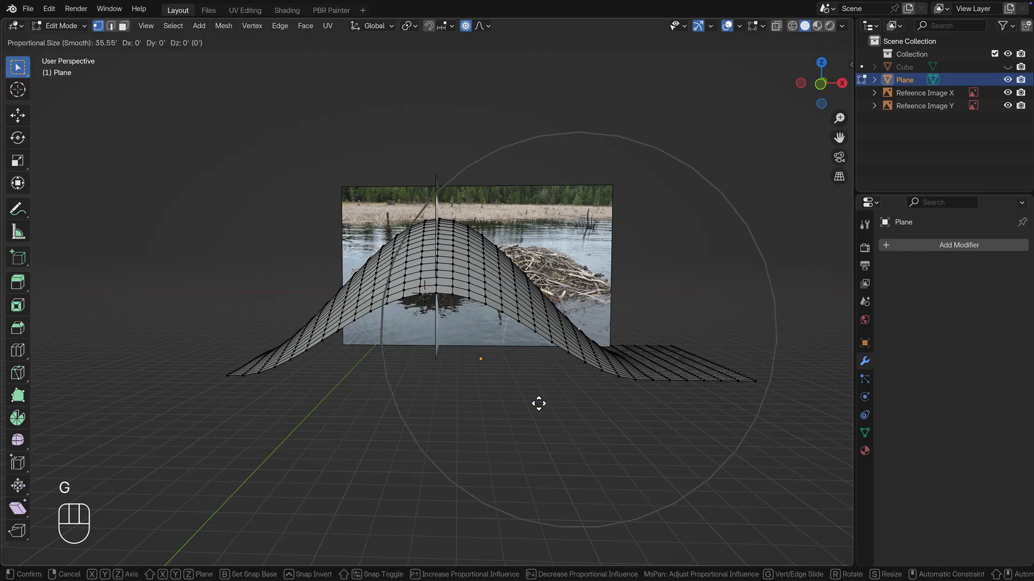
pyautogui.press('z')
pyautogui.scroll(7, 538, 403)
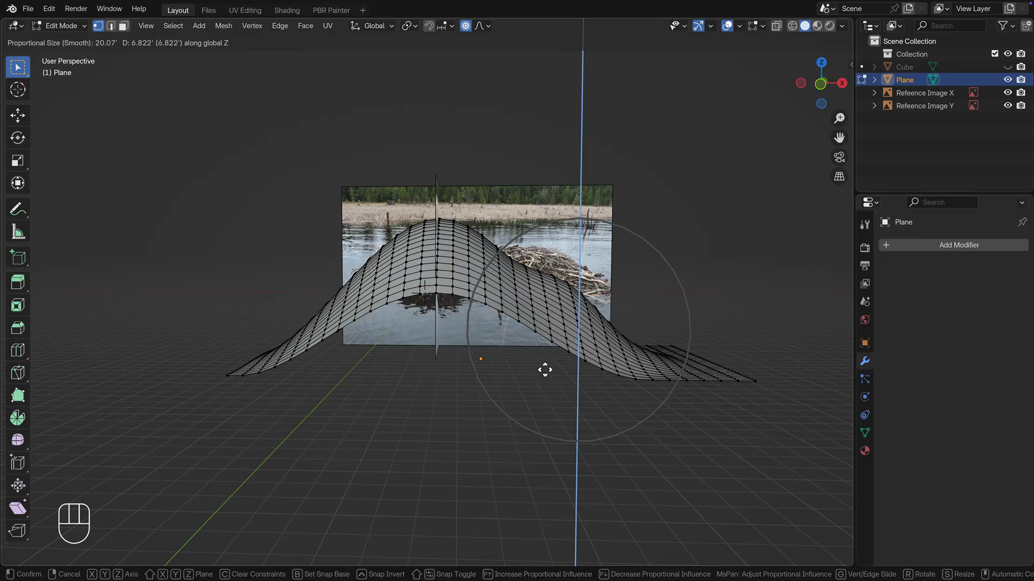
pyautogui.scroll(-1, 542, 351)
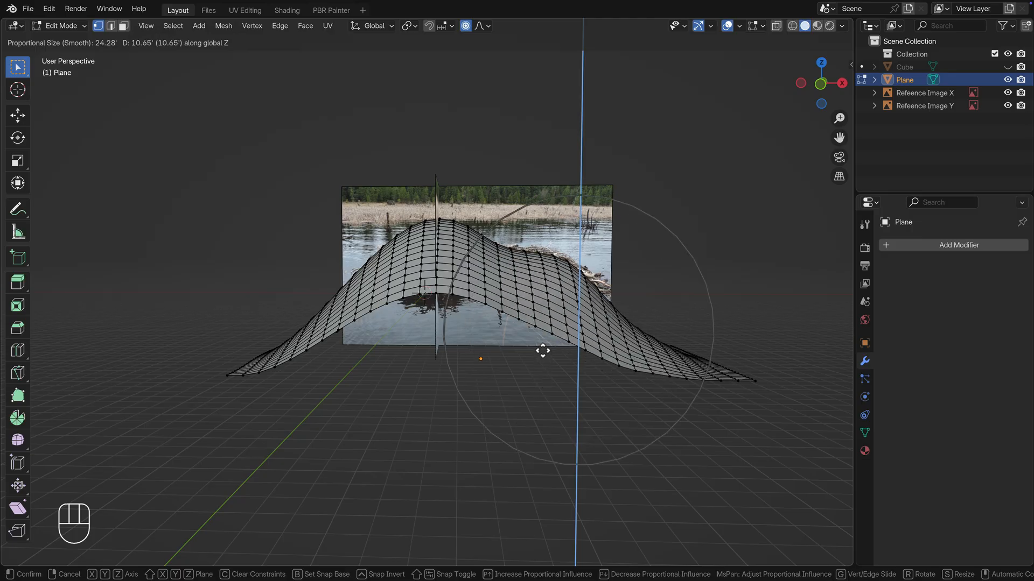
pyautogui.scroll(-2, 536, 346)
pyautogui.scroll(1, 536, 345)
pyautogui.click(535, 340)
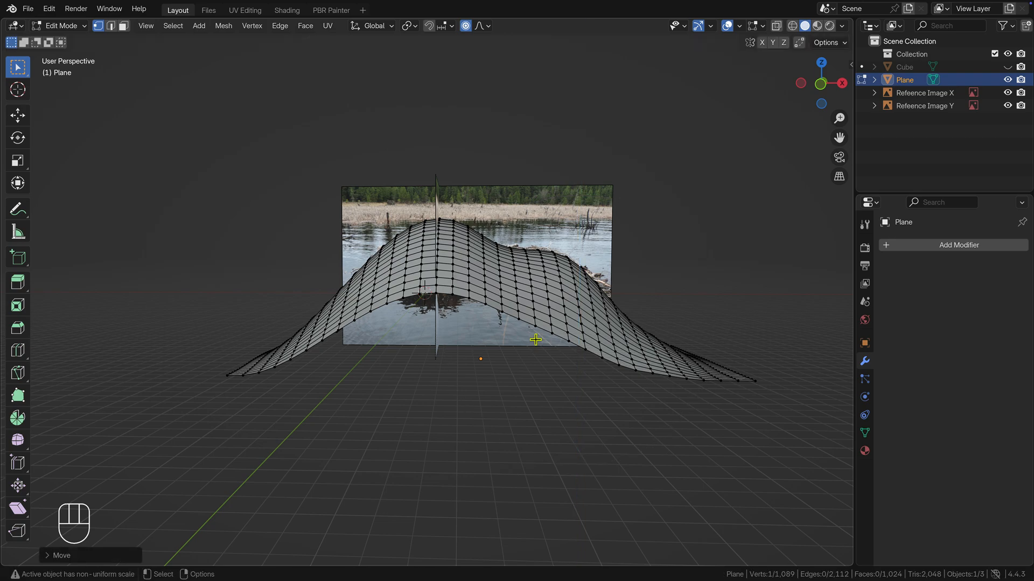
# Step: Select all four boundary edge loops of the mesh and flatten them by scaling to 0 along Z
pyautogui.click(111, 25)
pyautogui.keyDown('alt'); pyautogui.moveTo(364, 365); pyautogui.dragTo(388, 321); pyautogui.keyUp('alt')
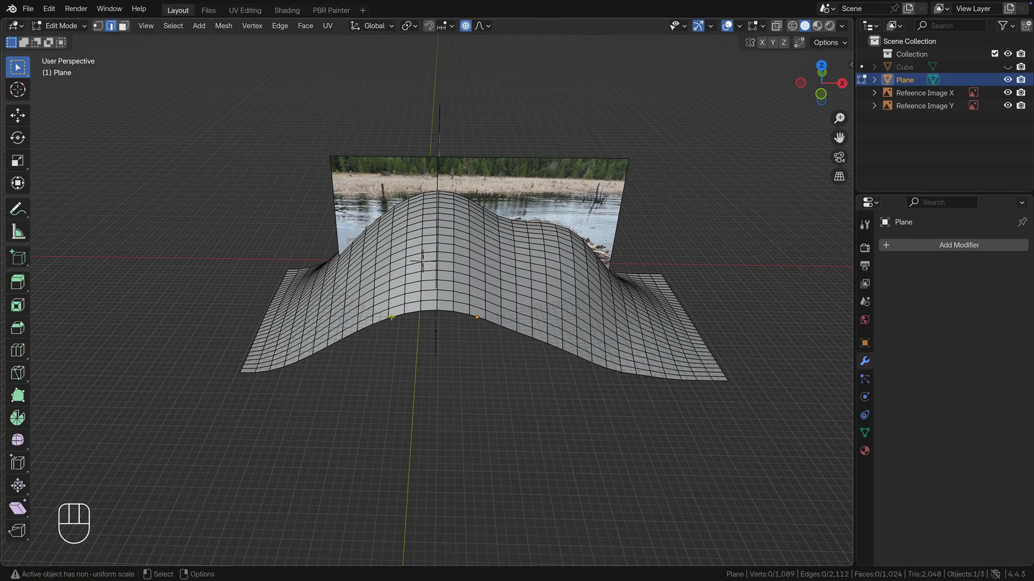
pyautogui.keyDown('alt'); pyautogui.keyDown('shift'); pyautogui.click(391, 318); pyautogui.keyUp('shift'); pyautogui.keyUp('alt')
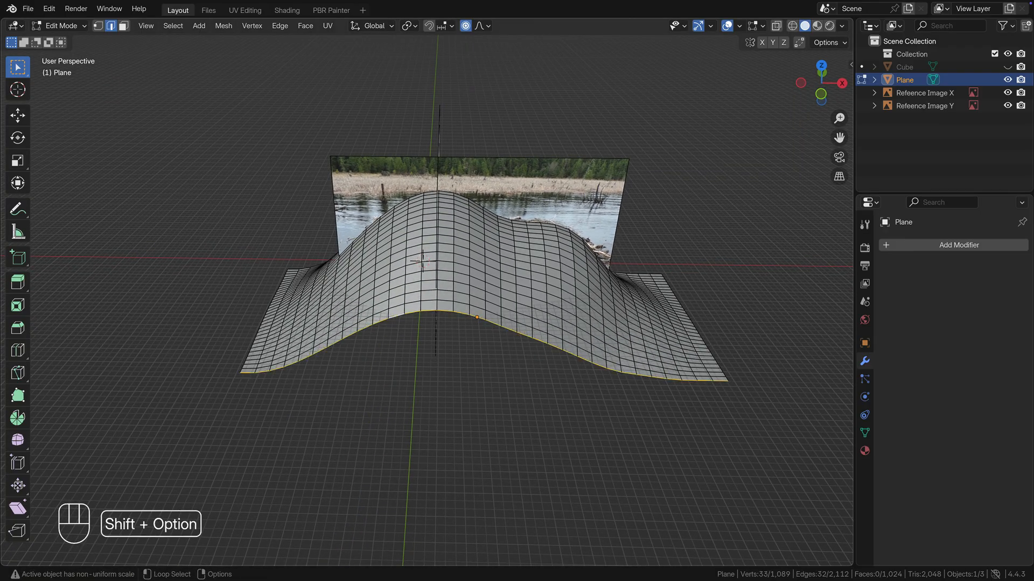
pyautogui.keyDown('alt'); pyautogui.keyDown('shift'); pyautogui.click(279, 287); pyautogui.keyUp('shift'); pyautogui.keyUp('alt')
pyautogui.keyDown('alt'); pyautogui.keyDown('shift'); pyautogui.click(294, 269); pyautogui.keyUp('shift'); pyautogui.keyUp('alt')
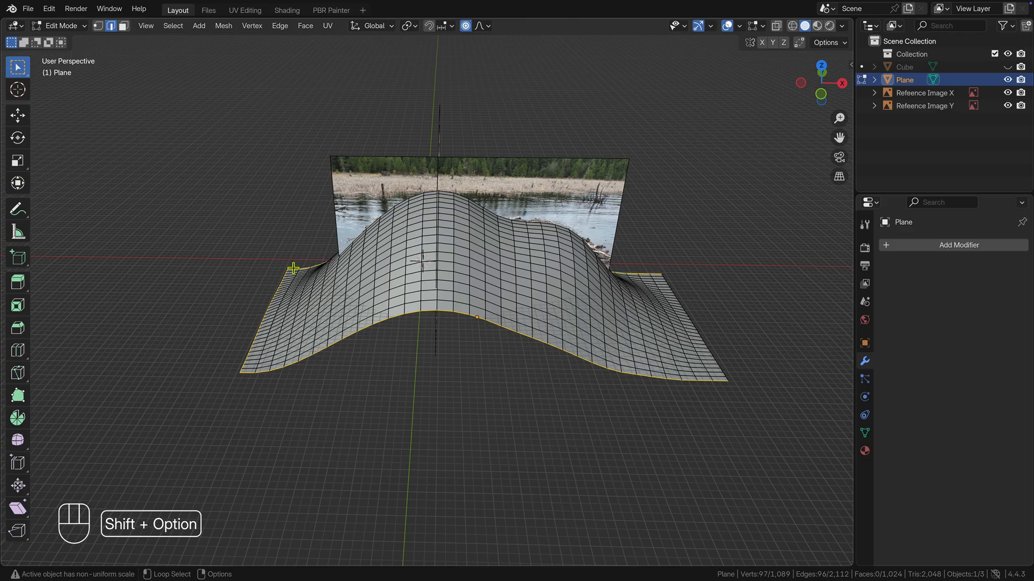
pyautogui.keyDown('alt'); pyautogui.keyDown('shift'); pyautogui.click(704, 340); pyautogui.keyUp('shift'); pyautogui.keyUp('alt')
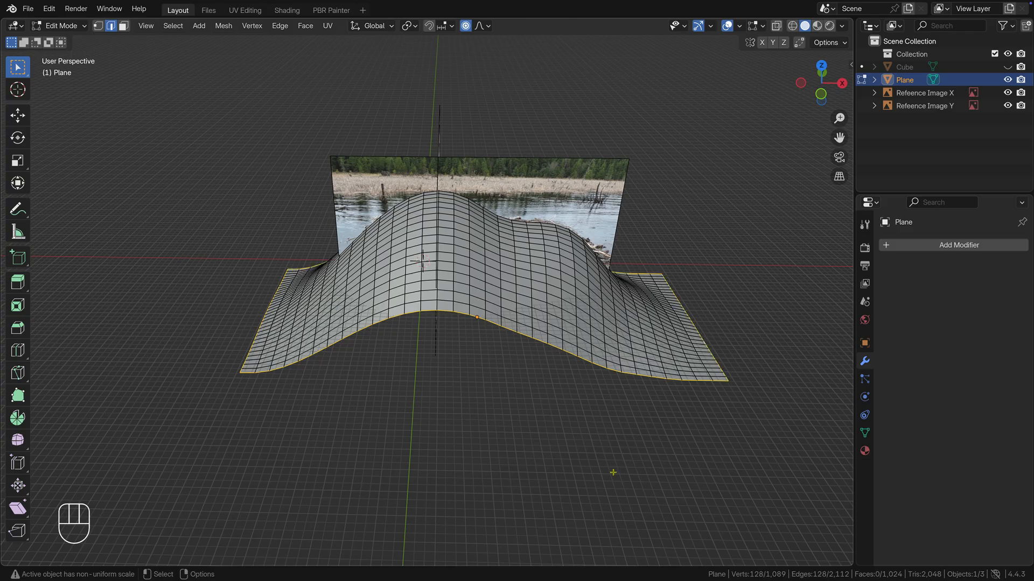
pyautogui.keyDown('alt'); pyautogui.moveTo(606, 476); pyautogui.dragTo(603, 434); pyautogui.keyUp('alt')
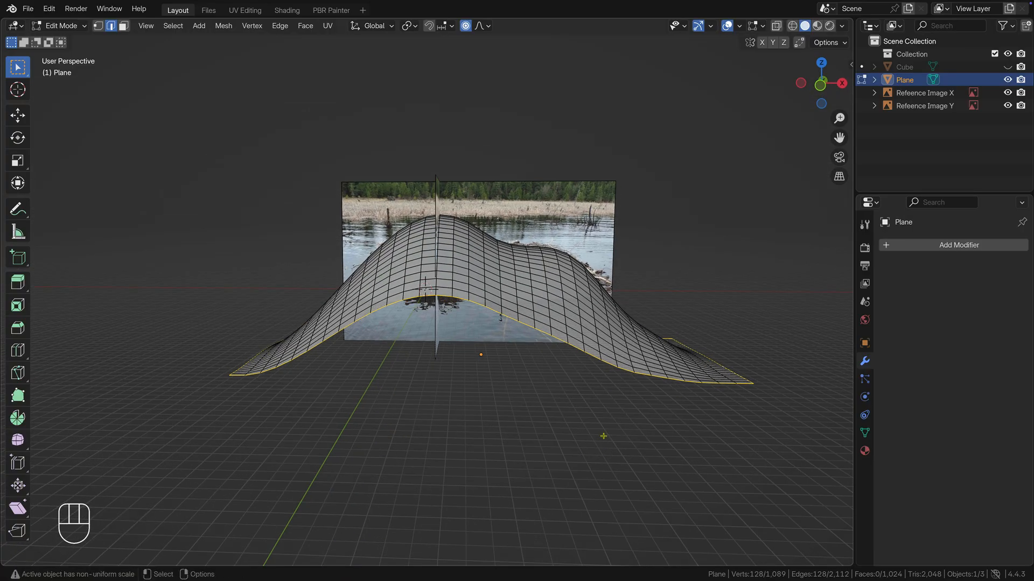
pyautogui.press('s')
pyautogui.press('z')
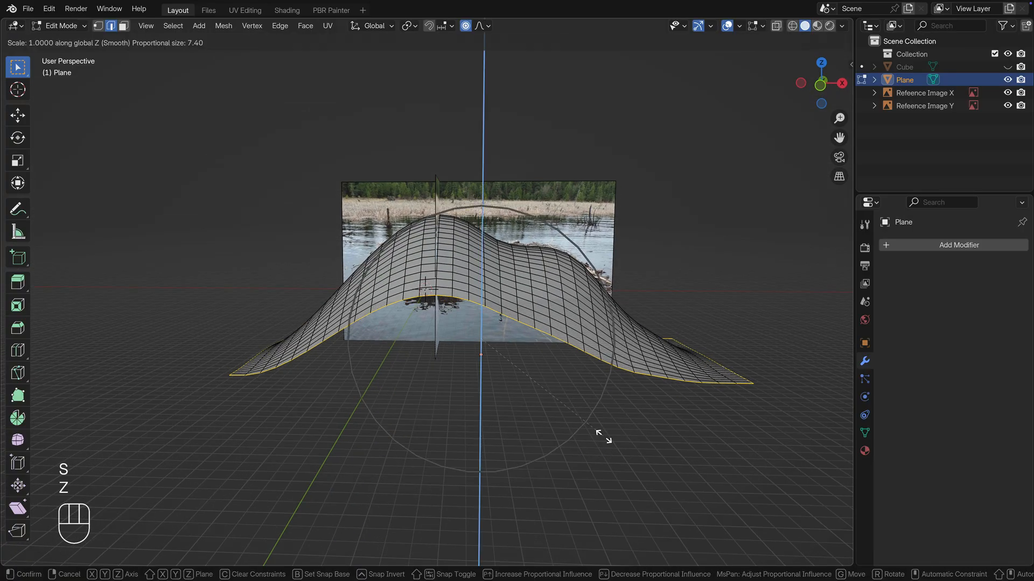
pyautogui.press('0')
pyautogui.press('KP_Enter')
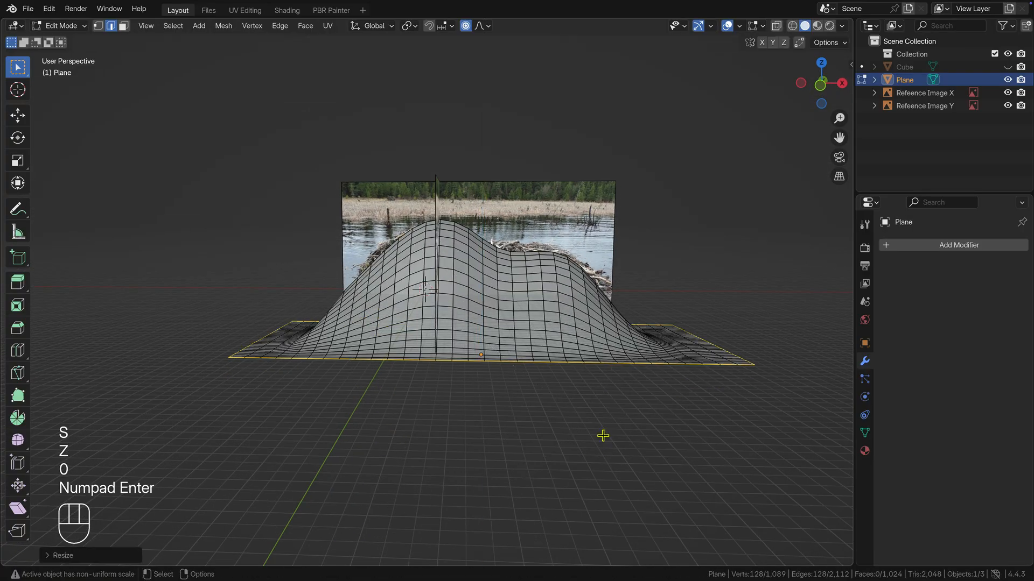
# Step: Return the lodge mesh to Object Mode and apply Shade Smooth to it
pyautogui.press('KP_1')
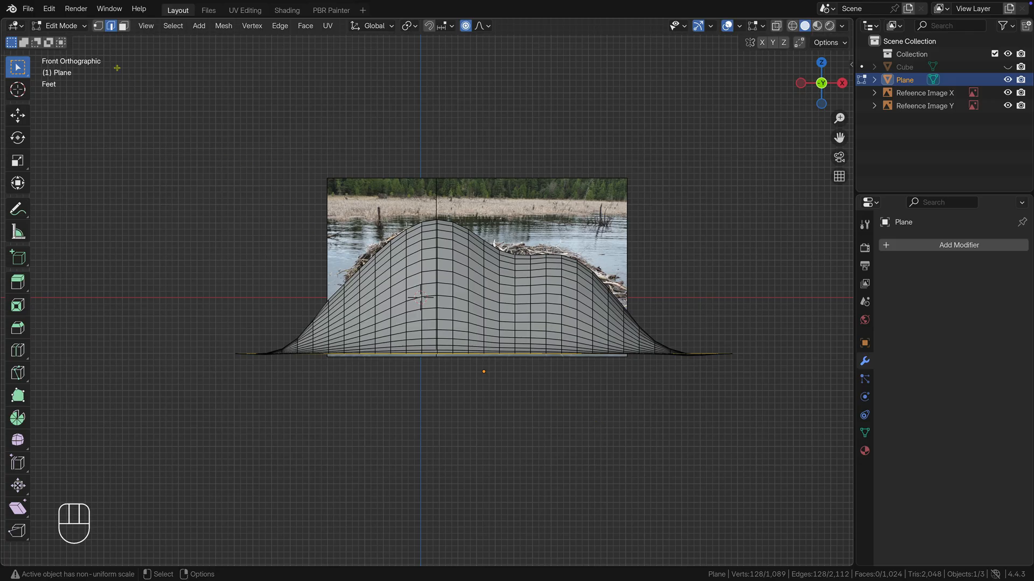
pyautogui.click(74, 28)
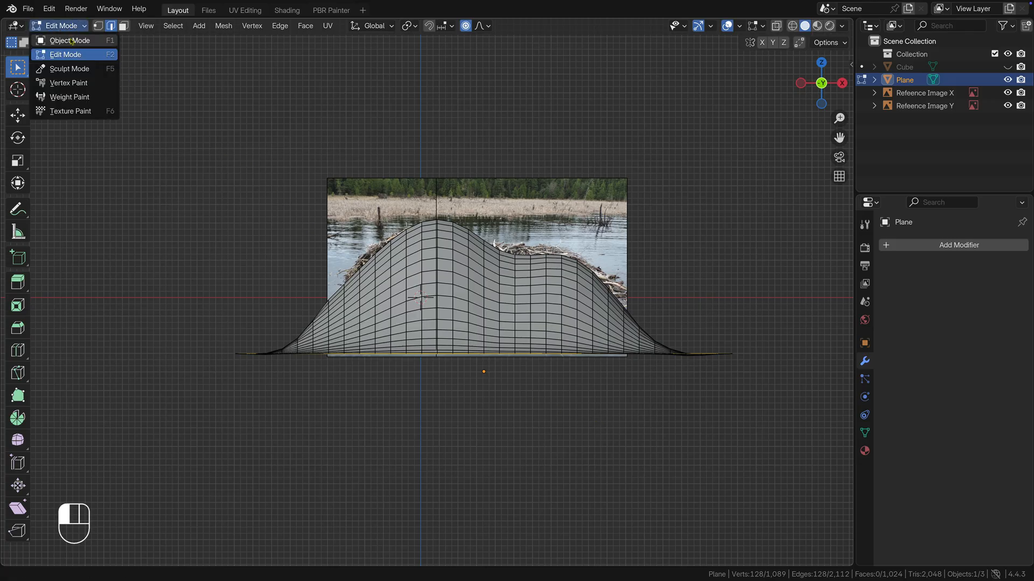
pyautogui.click(72, 42)
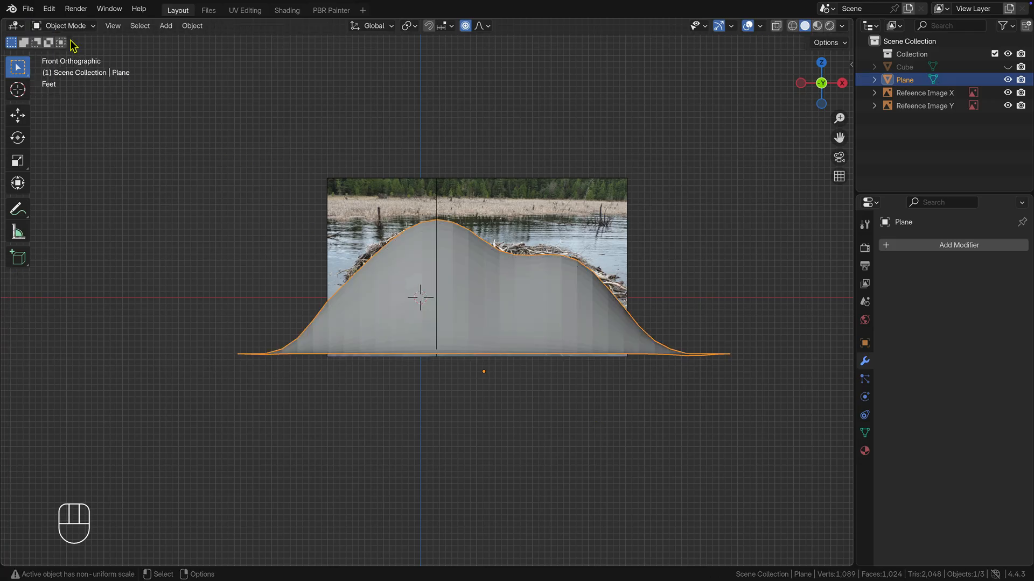
pyautogui.click(193, 26)
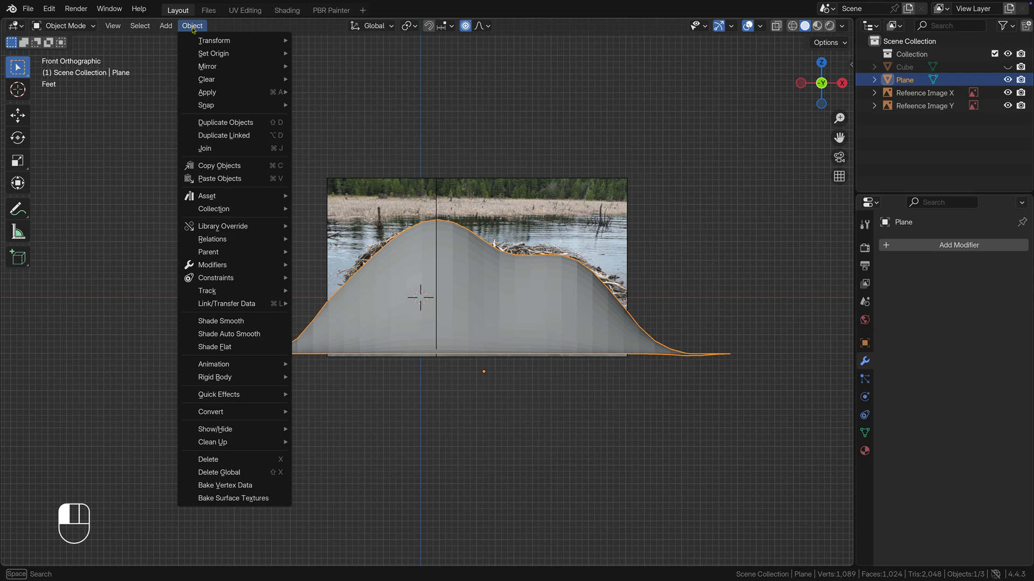
pyautogui.click(251, 322)
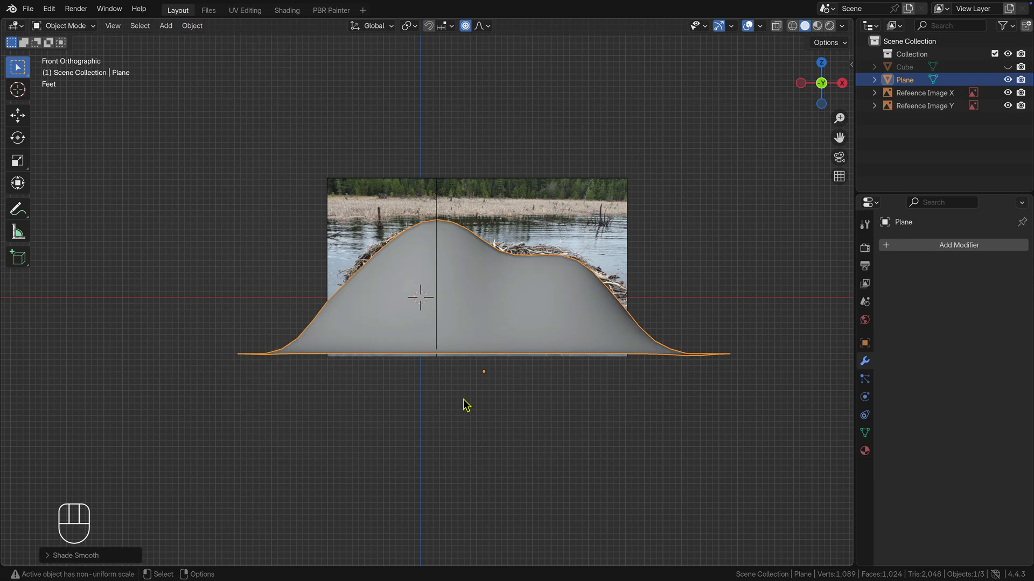
# Step: Apply the lodge mesh's rotation and scale, and hide both reference images
pyautogui.hotkey('ctrl', 'a')
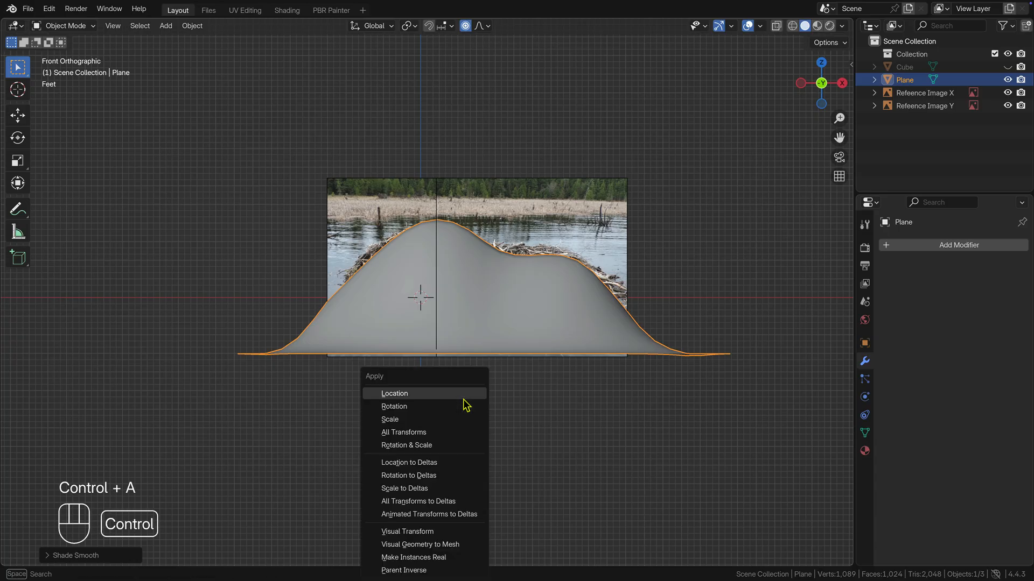
pyautogui.click(457, 445)
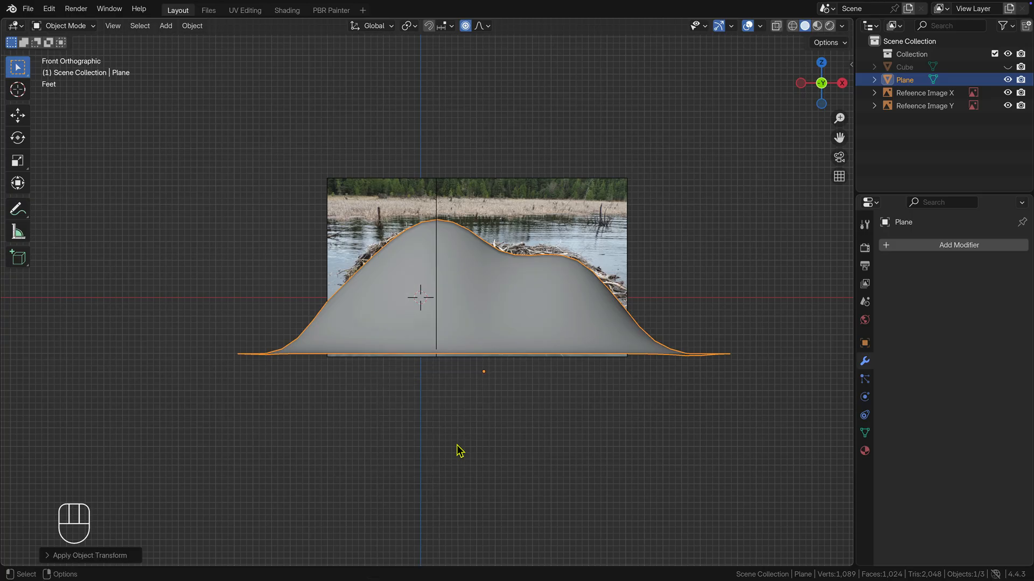
pyautogui.click(1008, 106)
pyautogui.click(1007, 92)
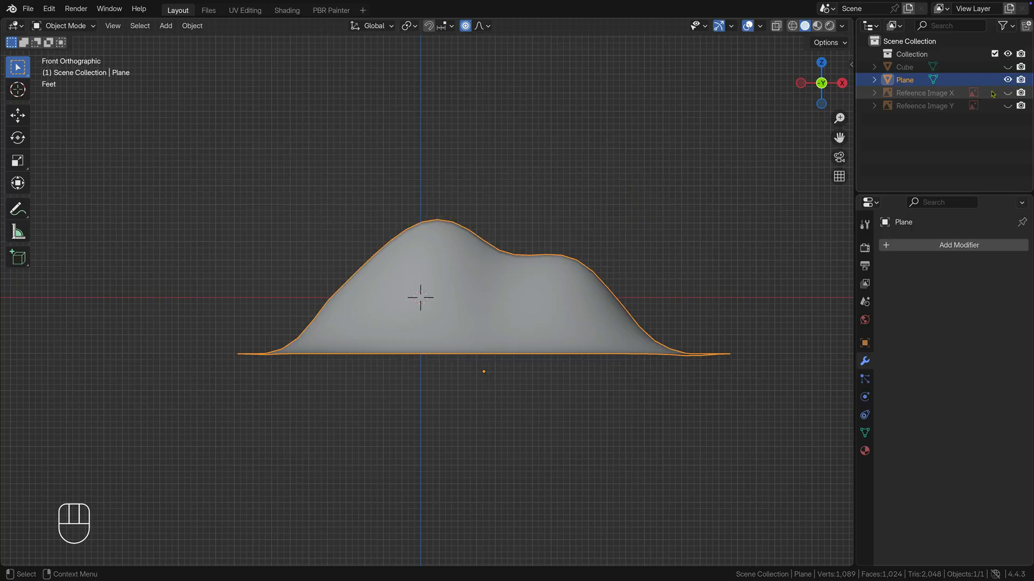
# Step: Rename the Plane object to Beaver Lodge
pyautogui.doubleClick(909, 80)
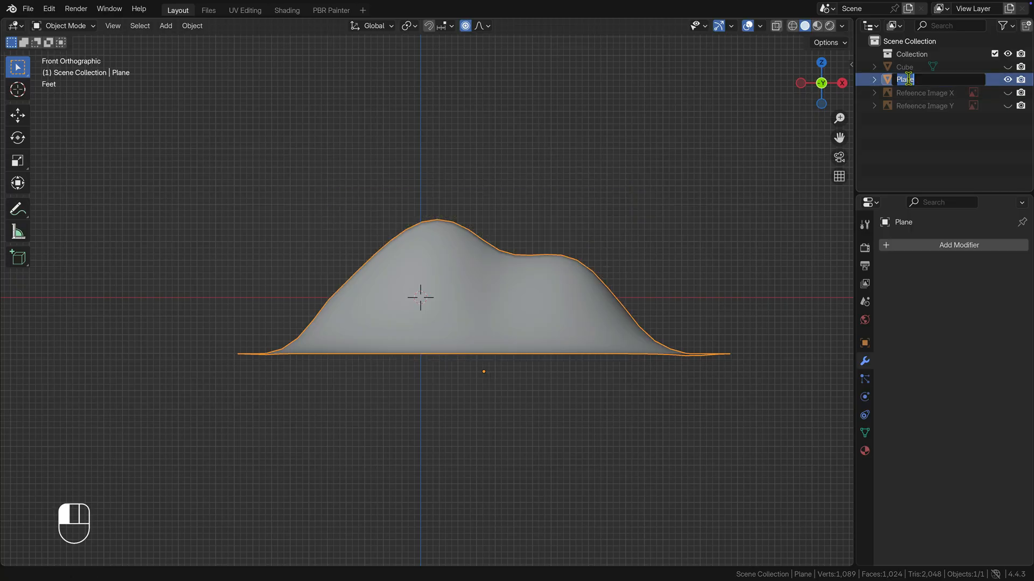
pyautogui.write('Beaver Lodge')
pyautogui.press('Return')
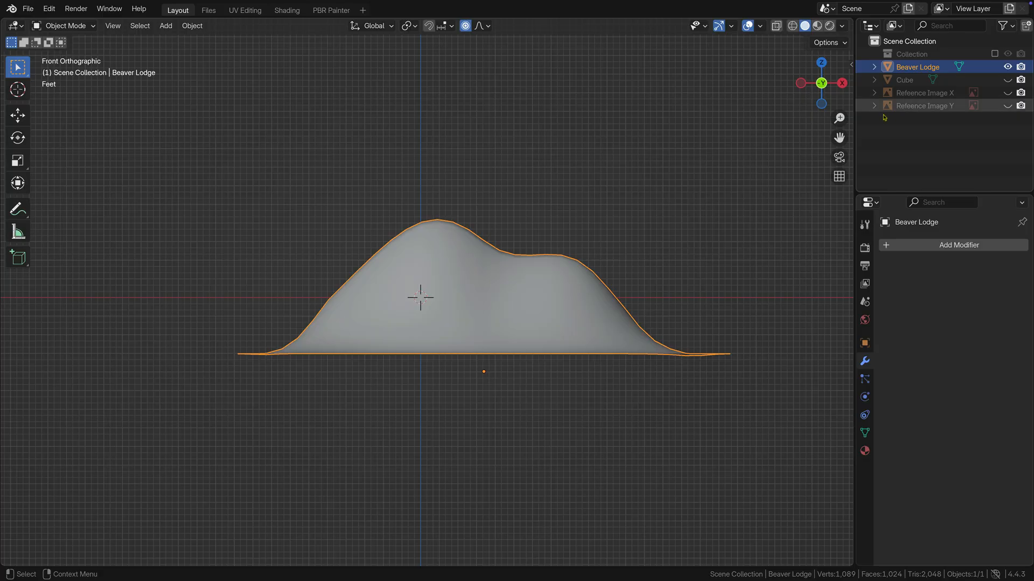
# Step: Switch to the UV Editing workspace and create a blank 1024 by 1024 px image named UV Map with 32-bit Float enabled
pyautogui.click(248, 11)
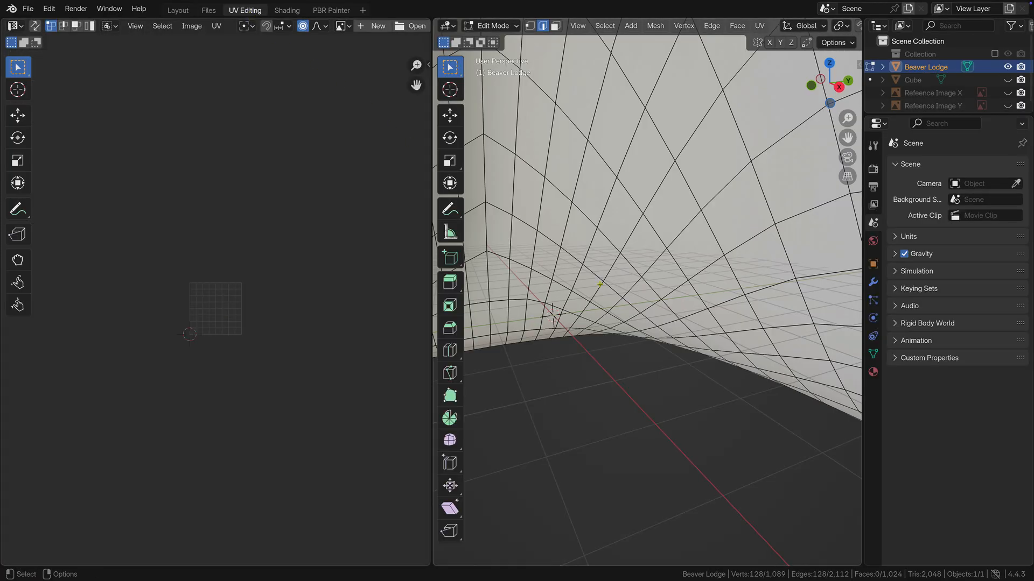
pyautogui.press('KP_Decimal')
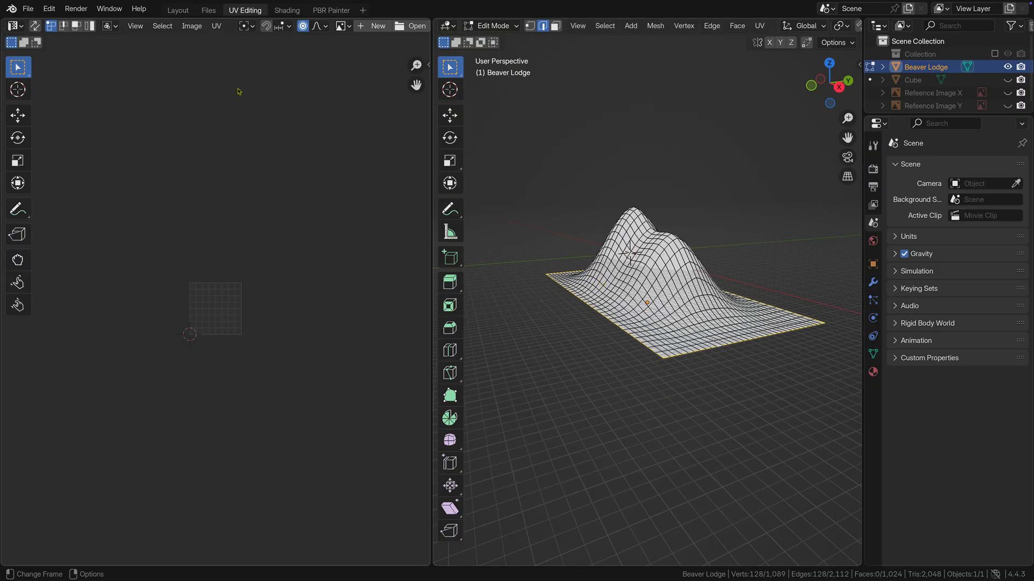
pyautogui.click(191, 26)
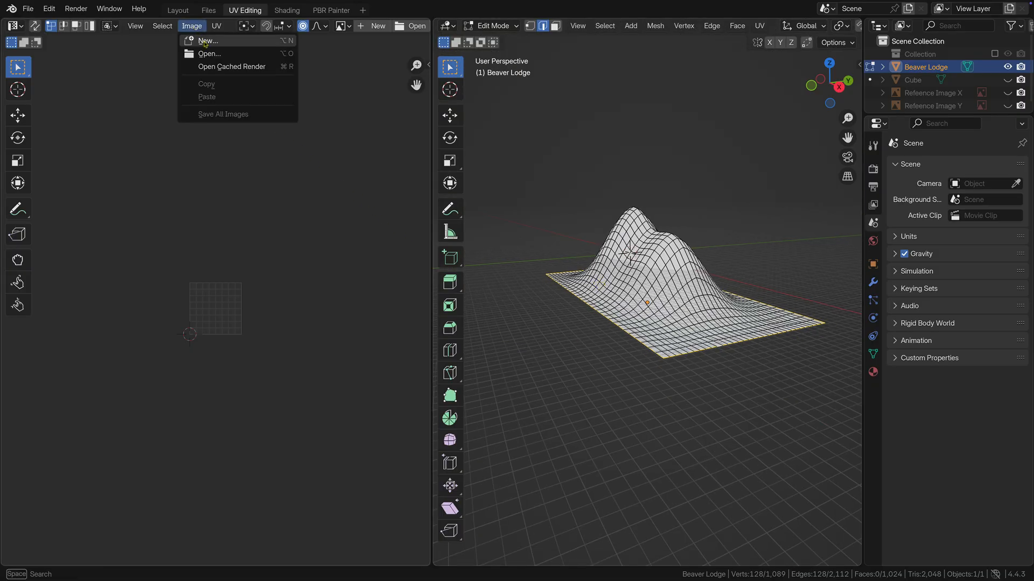
pyautogui.click(204, 41)
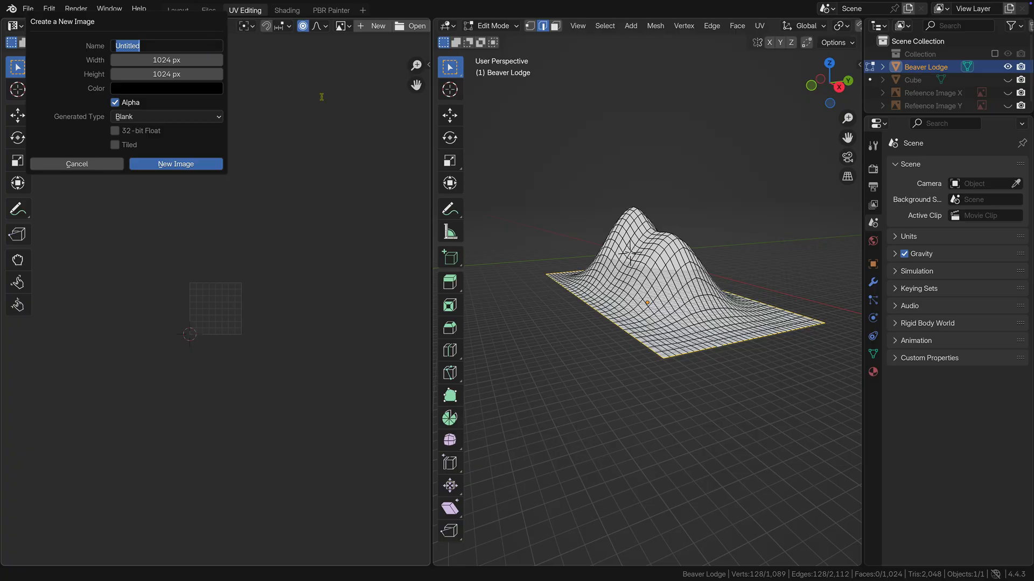
pyautogui.write('UV Map')
pyautogui.click(115, 131)
pyautogui.click(114, 130)
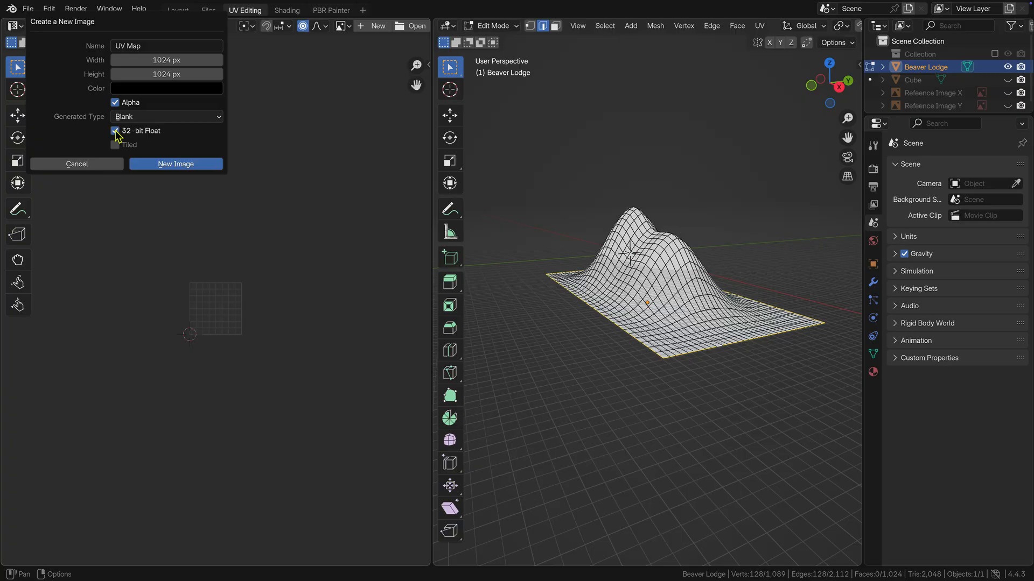
pyautogui.click(172, 164)
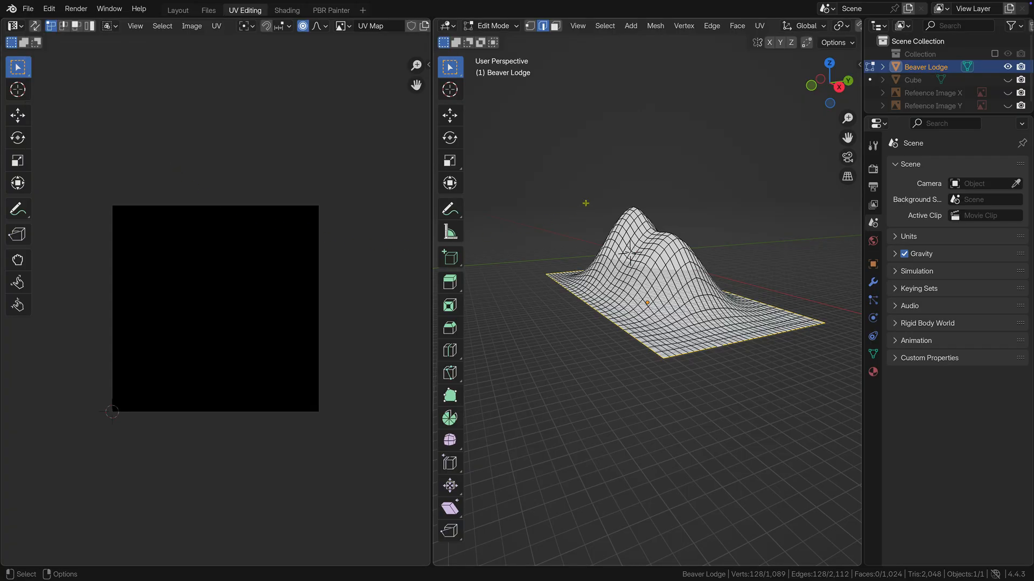
# Step: Select the entire lodge mesh and unwrap it with Project from View in the top orthographic view
pyautogui.press('KP_7')
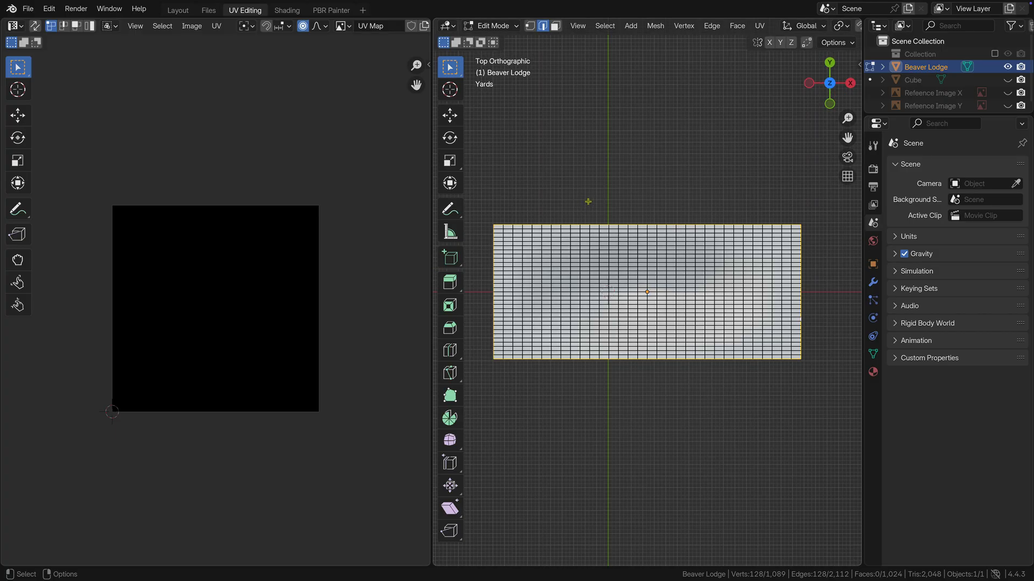
pyautogui.press('u')
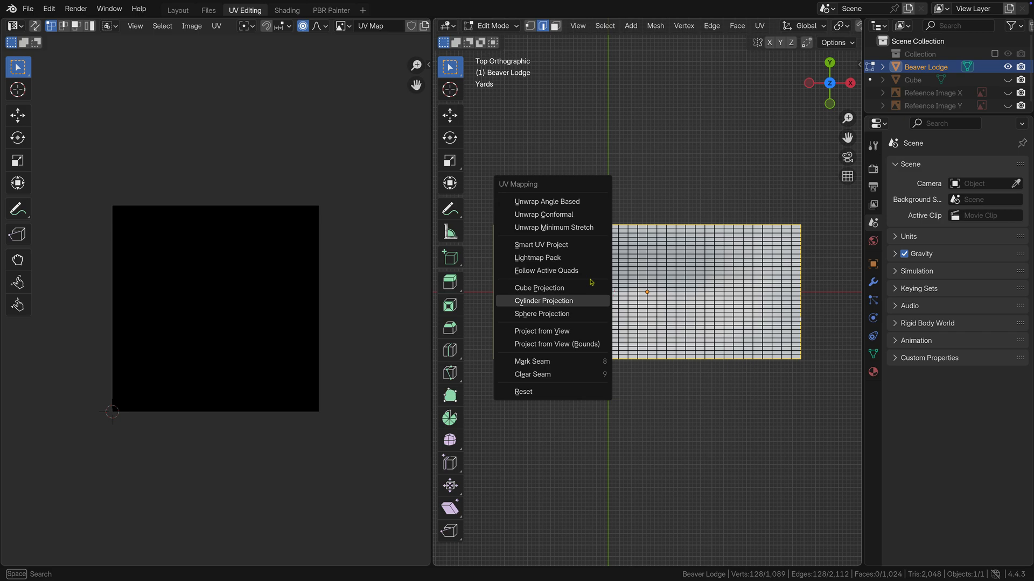
pyautogui.click(646, 173)
pyautogui.press('a')
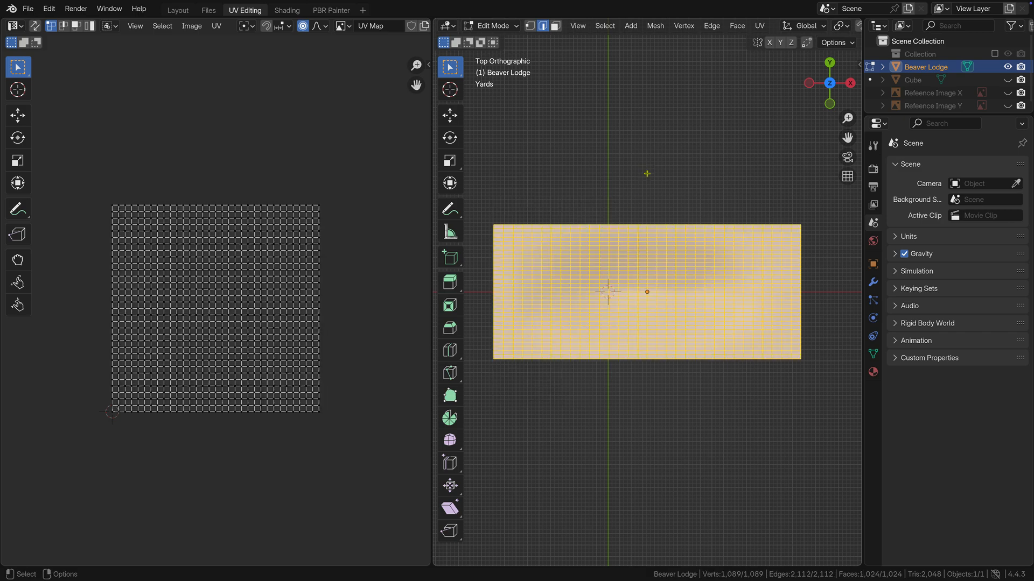
pyautogui.press('u')
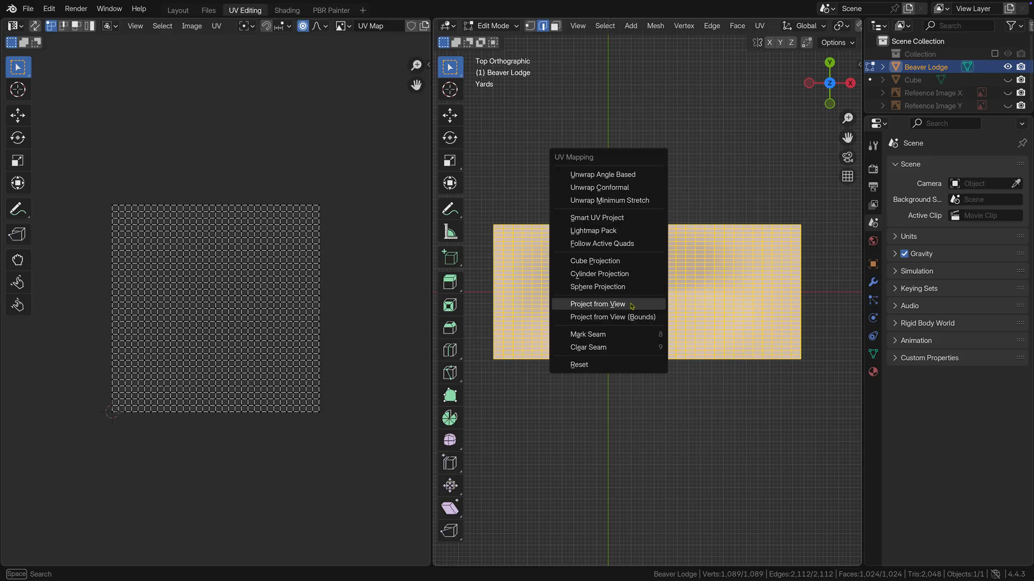
pyautogui.click(598, 304)
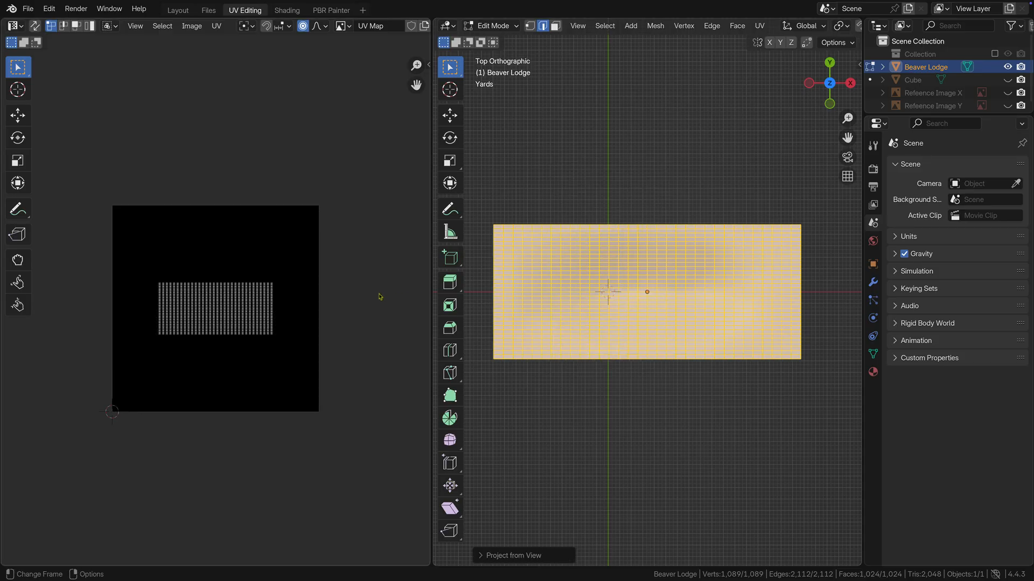
# Step: Select all the lodge's UVs and pack the island using Exact Shape (Concave), with scaling, rotation and a 0.001 margin
pyautogui.press('a')
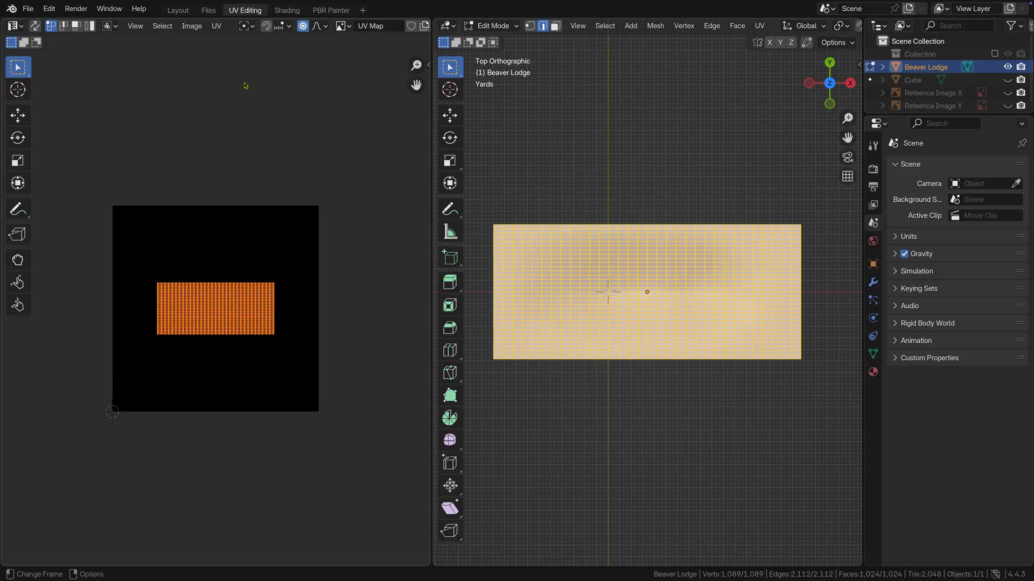
pyautogui.click(216, 26)
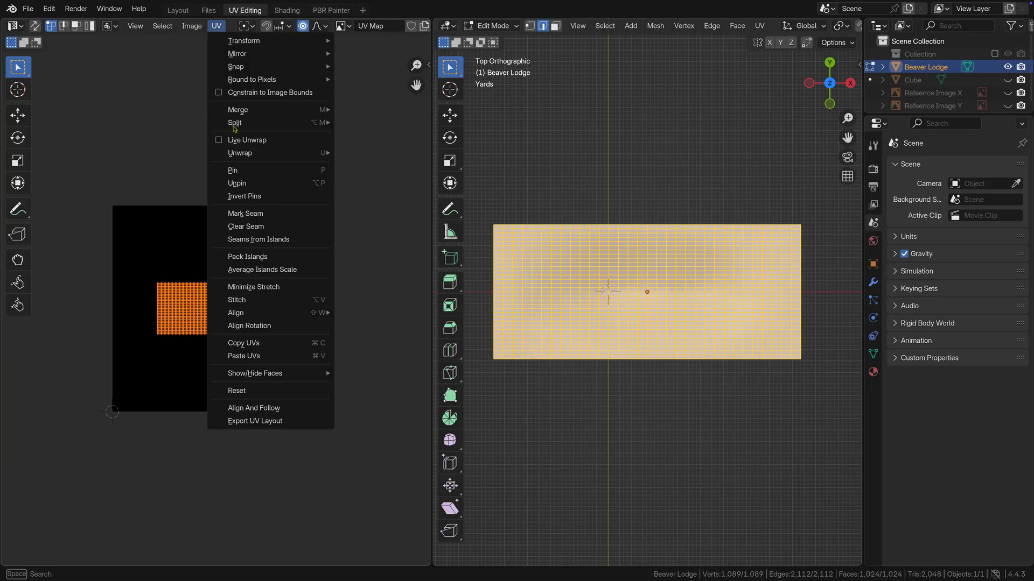
pyautogui.click(258, 260)
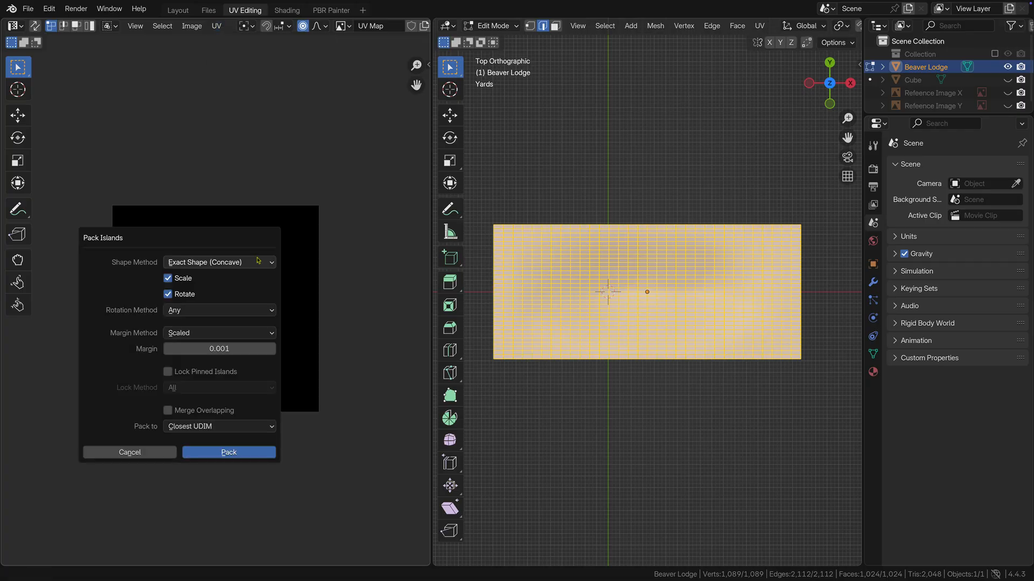
pyautogui.click(228, 454)
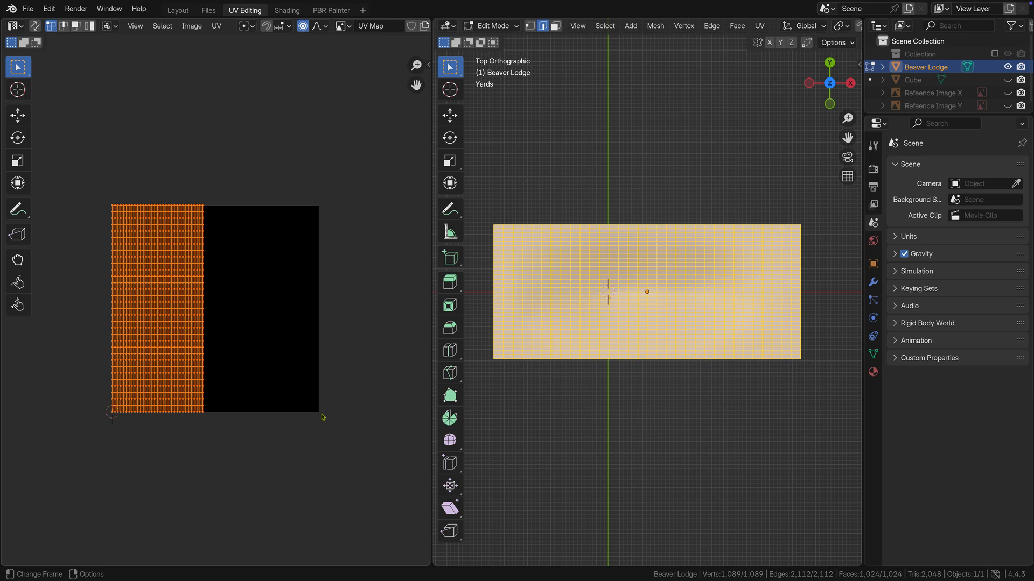
# Step: Switch to the PBR Painter workspace and add a material named Beaver Lodge to the mound
pyautogui.click(331, 11)
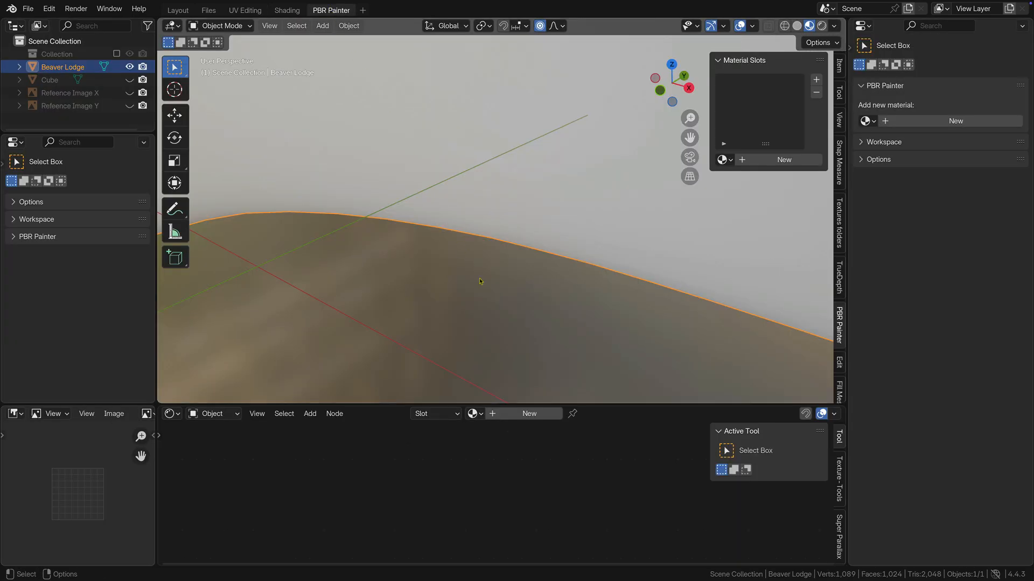
pyautogui.scroll(-5, 480, 281)
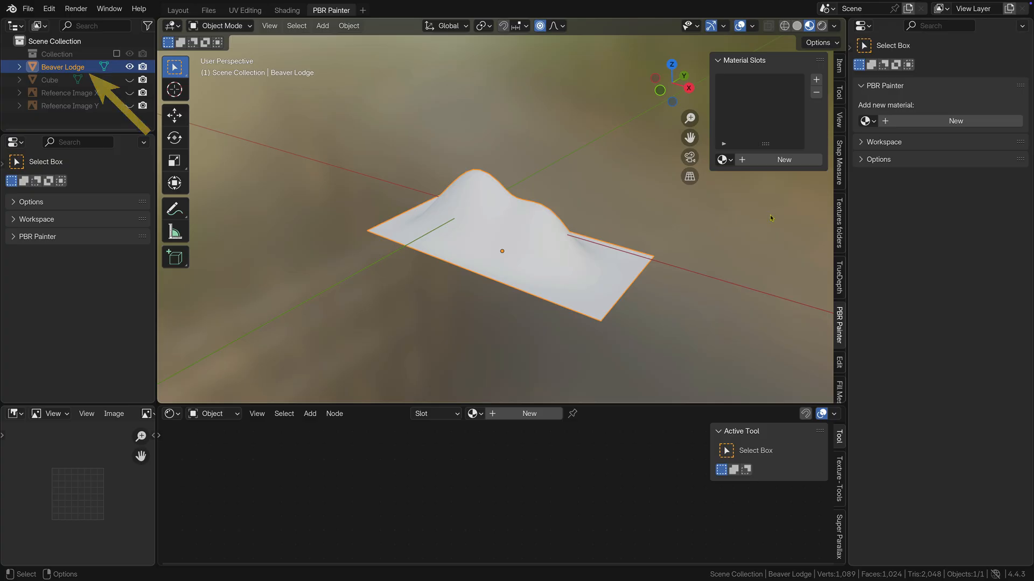
pyautogui.click(908, 122)
pyautogui.doubleClick(901, 122)
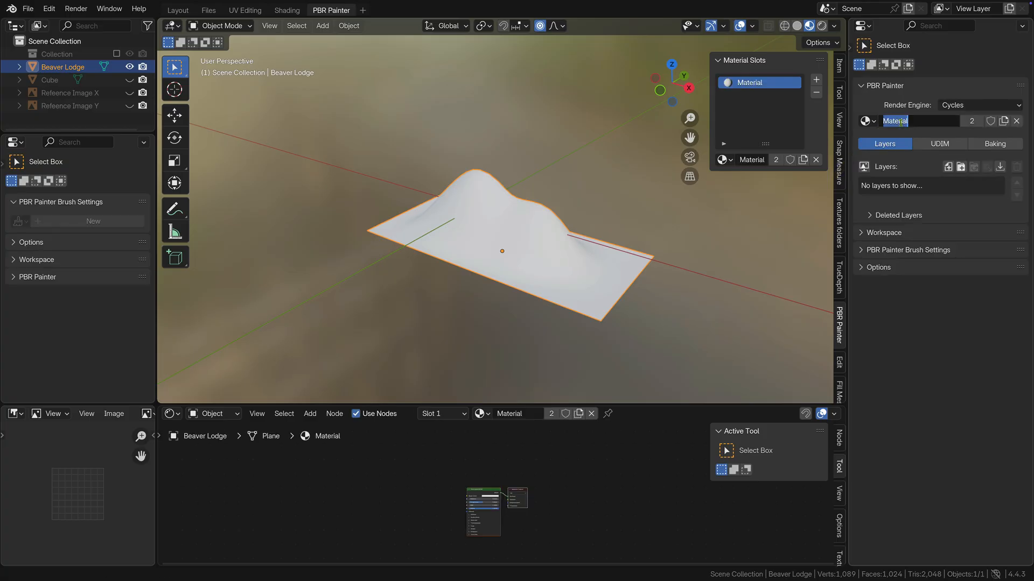
pyautogui.write('Beaver Lodge')
pyautogui.press('Return')
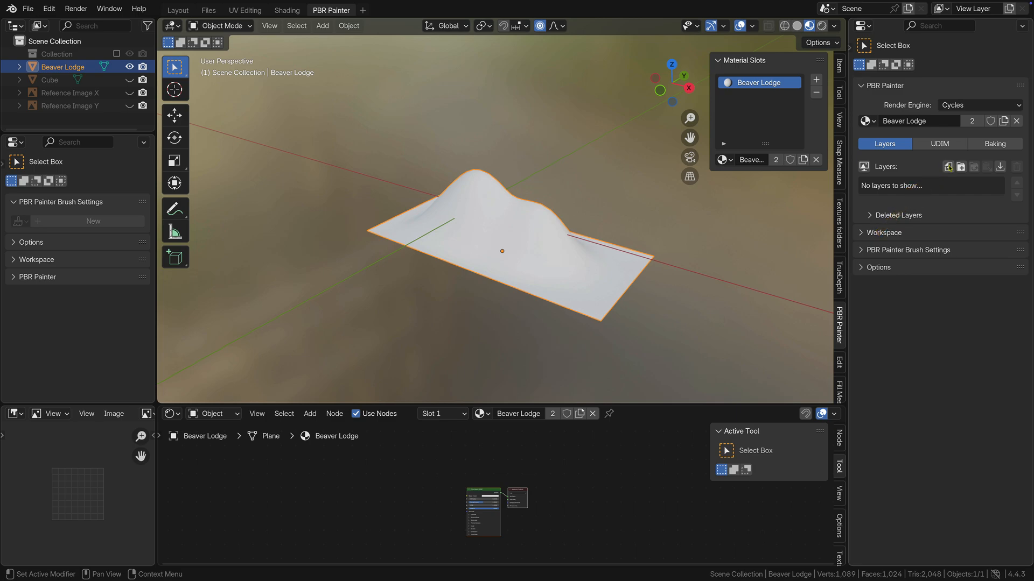
# Step: Add a Multipaint layer named Logs to the Beaver Lodge material and enable Auto Refresh
pyautogui.click(947, 168)
pyautogui.click(867, 170)
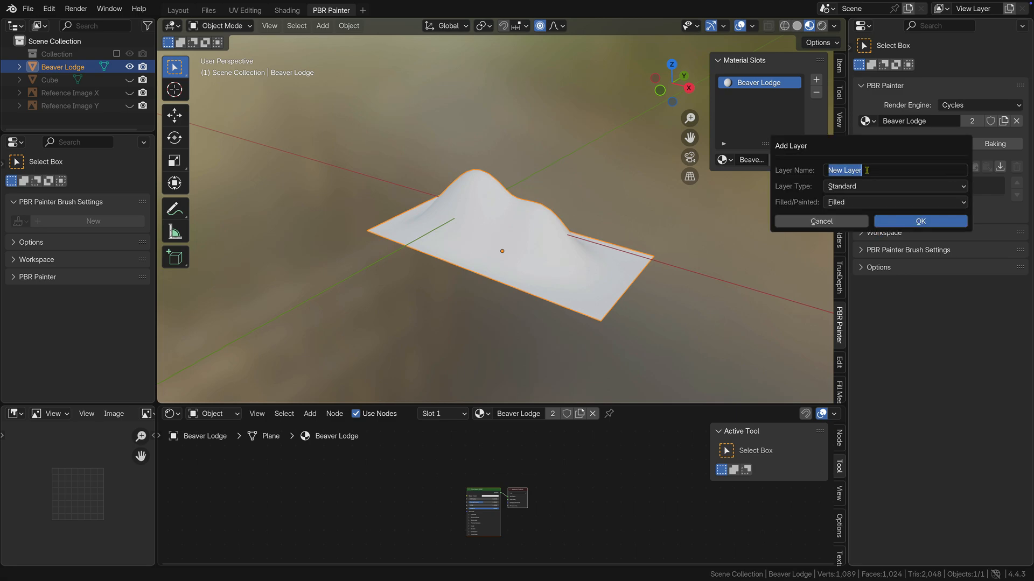
pyautogui.write('Logs')
pyautogui.press('Return')
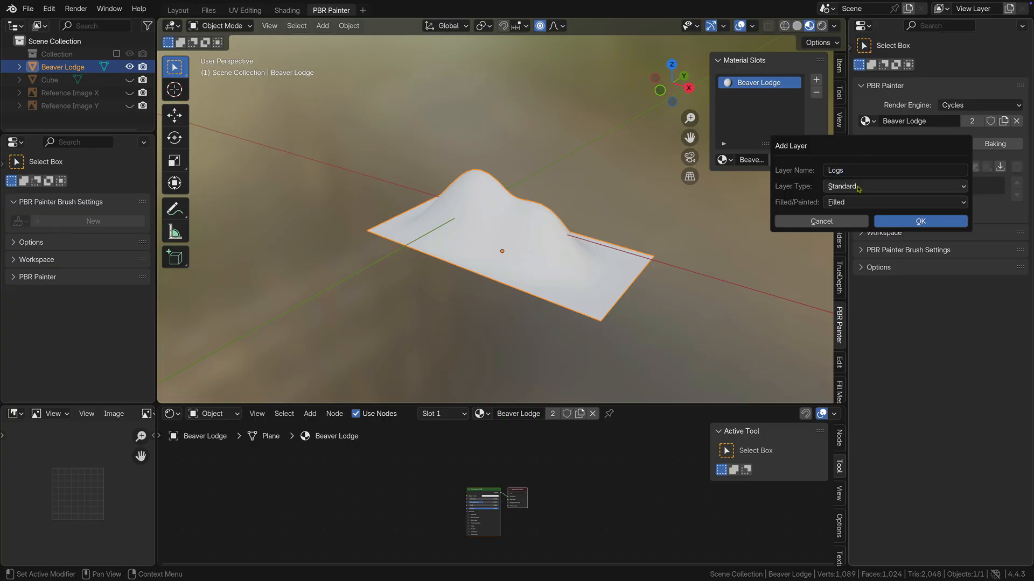
pyautogui.click(858, 186)
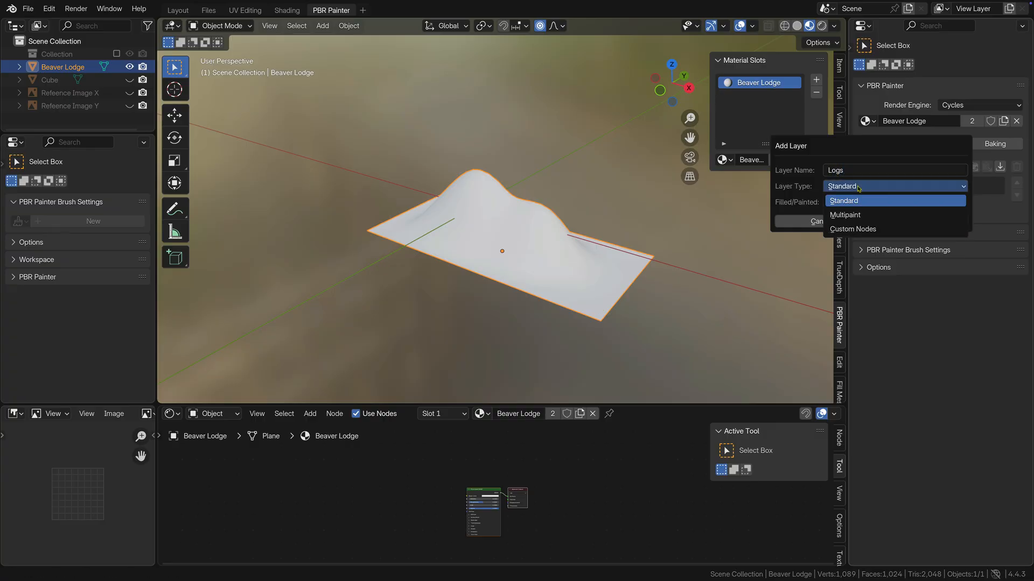
pyautogui.click(863, 216)
pyautogui.click(897, 209)
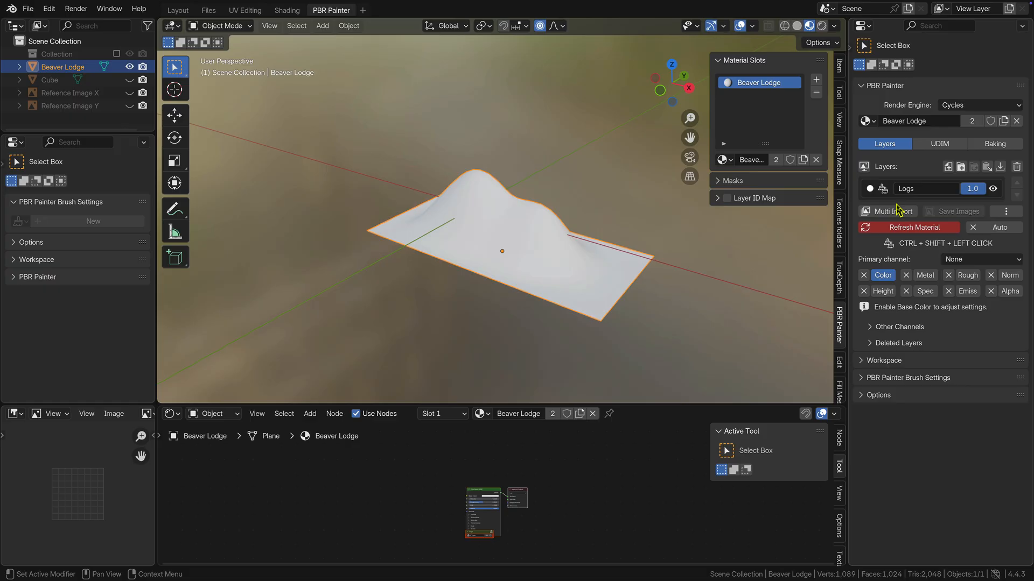
pyautogui.click(989, 229)
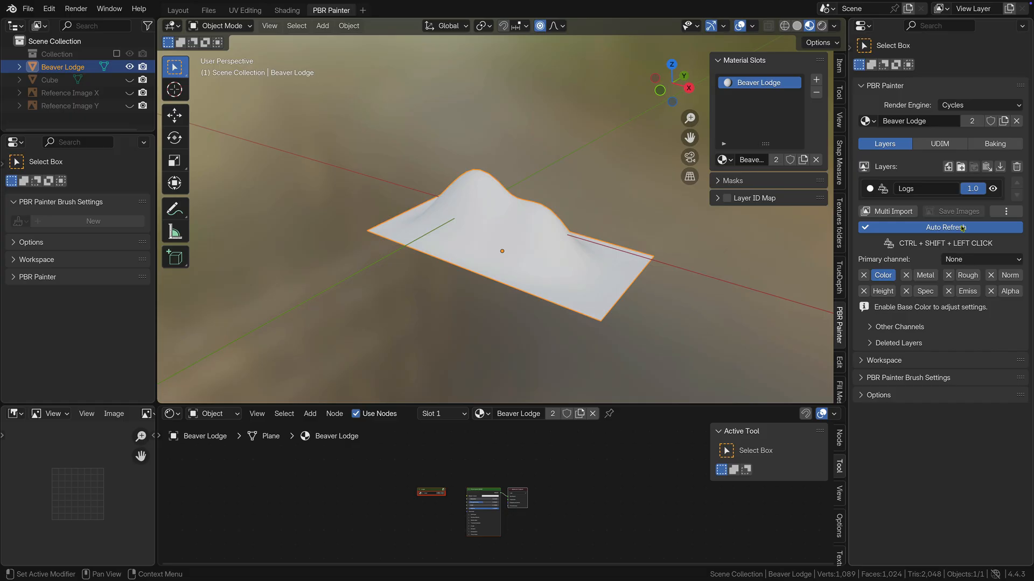
# Step: Import albedo.png, normal.png and roughness.png together into the Logs layer, creating target image textures at 2k (2048 by 2048)
pyautogui.click(892, 213)
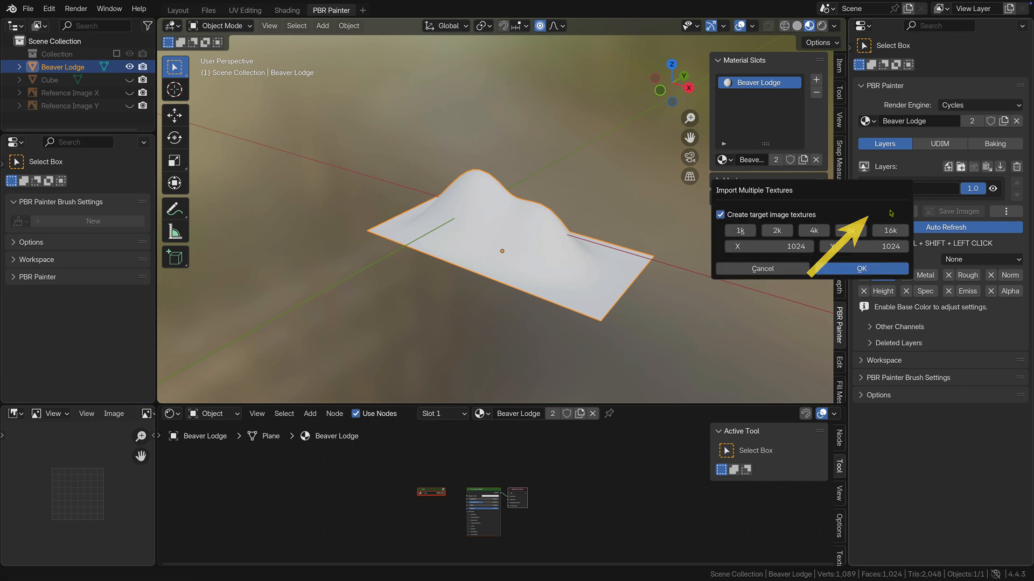
pyautogui.click(778, 230)
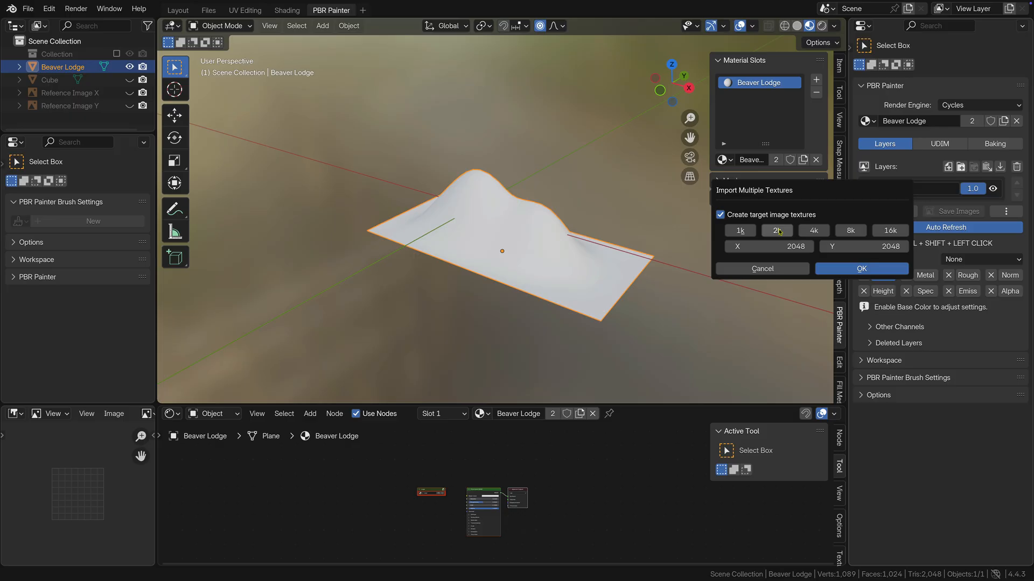
pyautogui.click(845, 269)
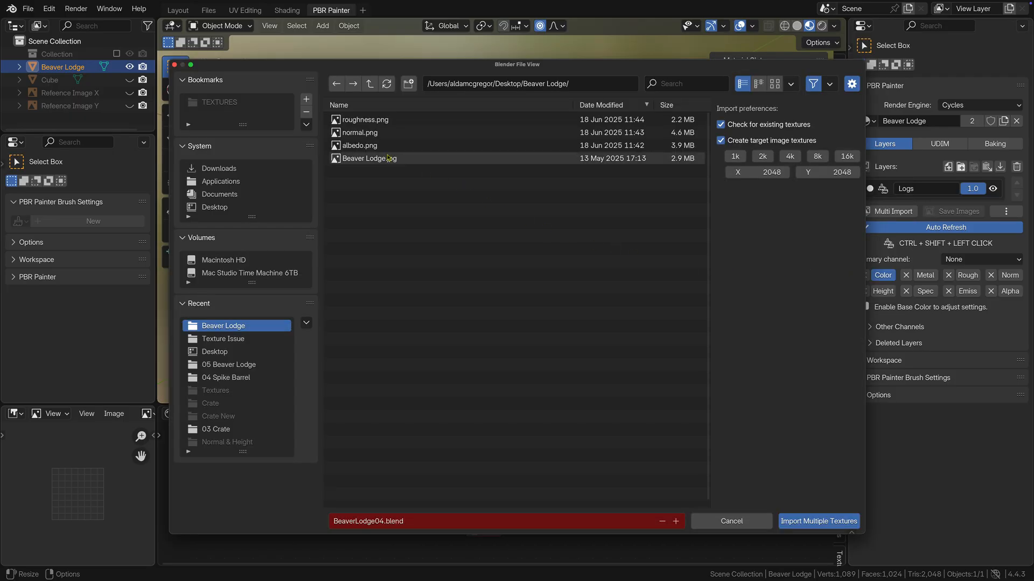
pyautogui.click(373, 147)
pyautogui.keyDown('shift'); pyautogui.click(371, 133); pyautogui.keyUp('shift')
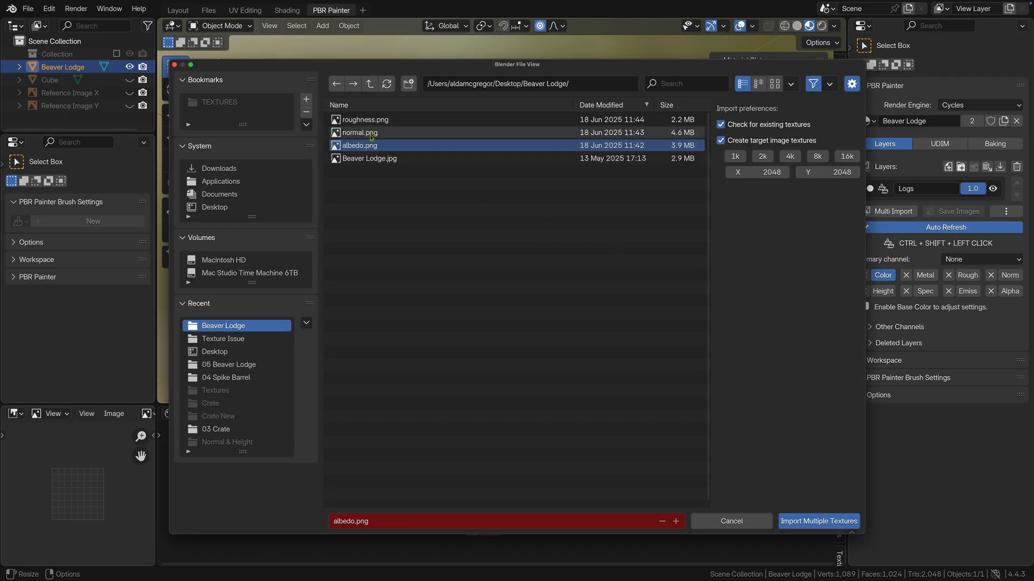
pyautogui.keyDown('shift'); pyautogui.click(371, 122); pyautogui.keyUp('shift')
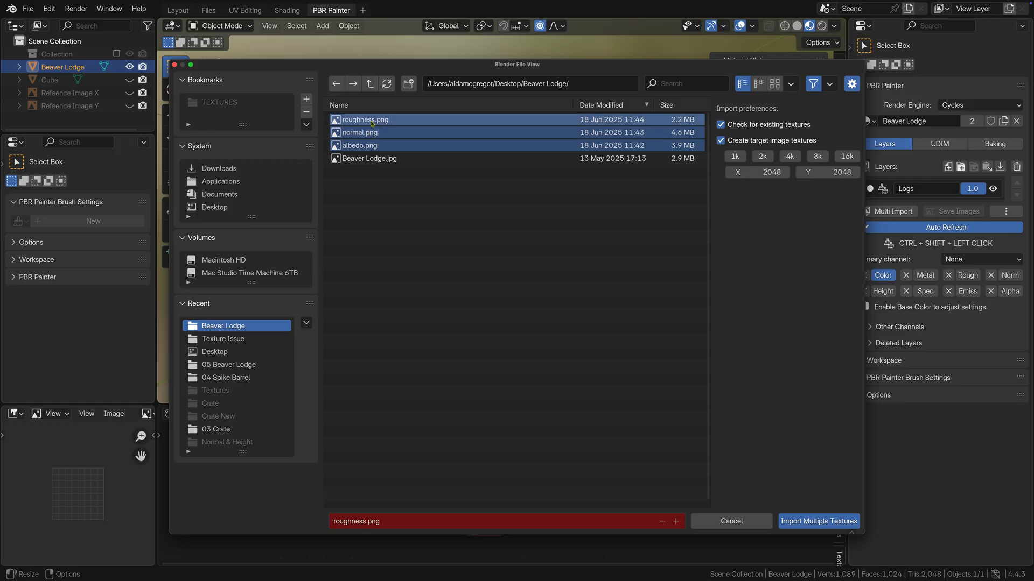
pyautogui.click(795, 522)
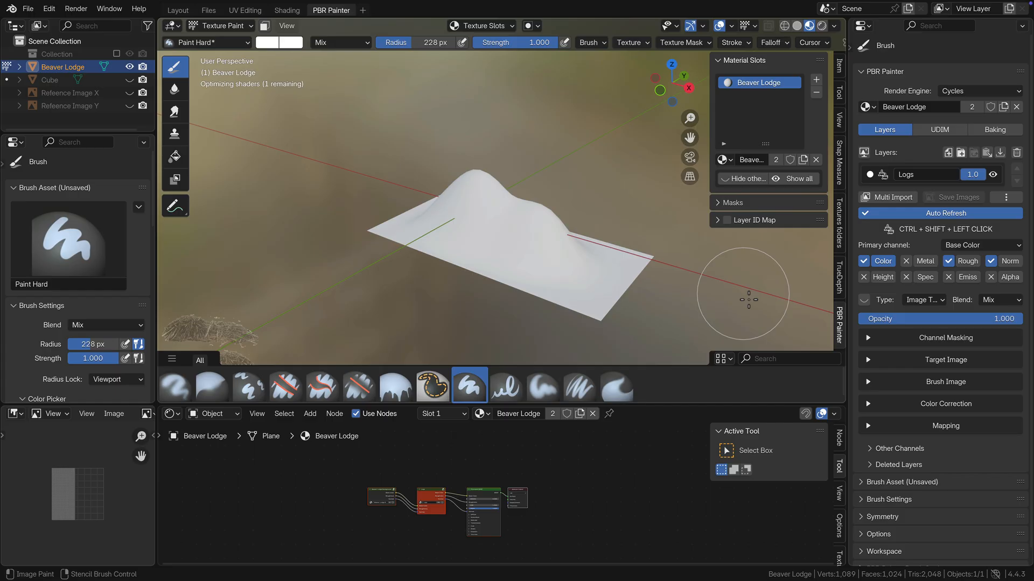
# Step: Reduce the paint brush radius to 86 px and enlarge the 3D viewport with the lodge seen from the front
pyautogui.press('[')
pyautogui.press('[')
pyautogui.press('[')
pyautogui.press('[')
pyautogui.press('[')
pyautogui.press('[')
pyautogui.press('[')
pyautogui.press('[')
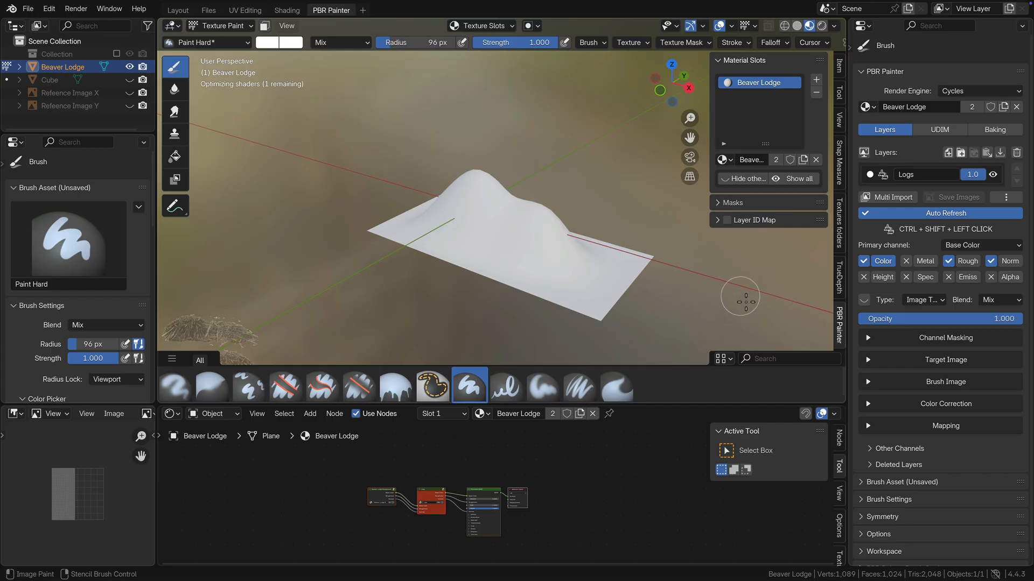
pyautogui.press('[')
pyautogui.press('KP_1')
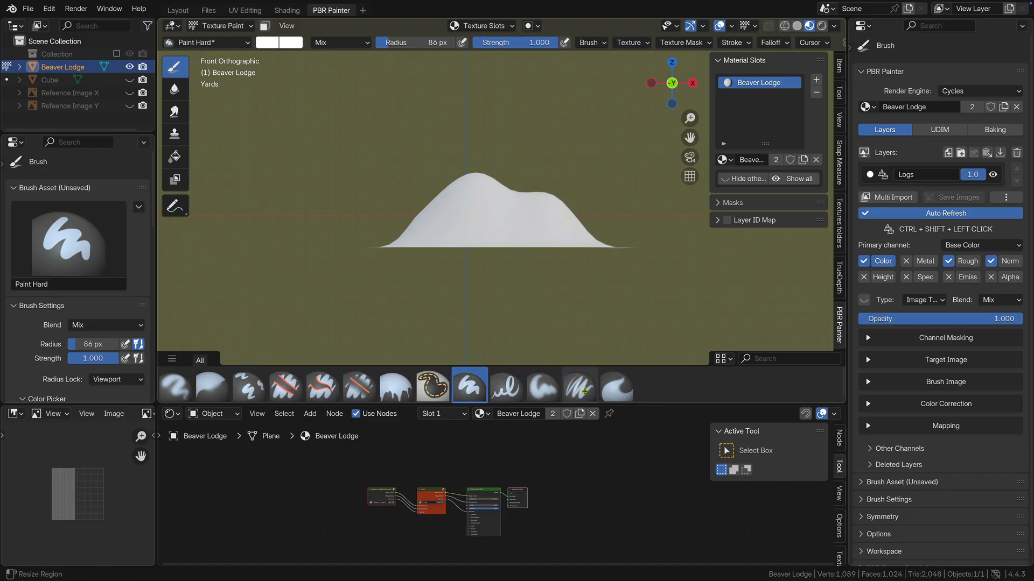
pyautogui.moveTo(586, 368); pyautogui.dragTo(578, 505)
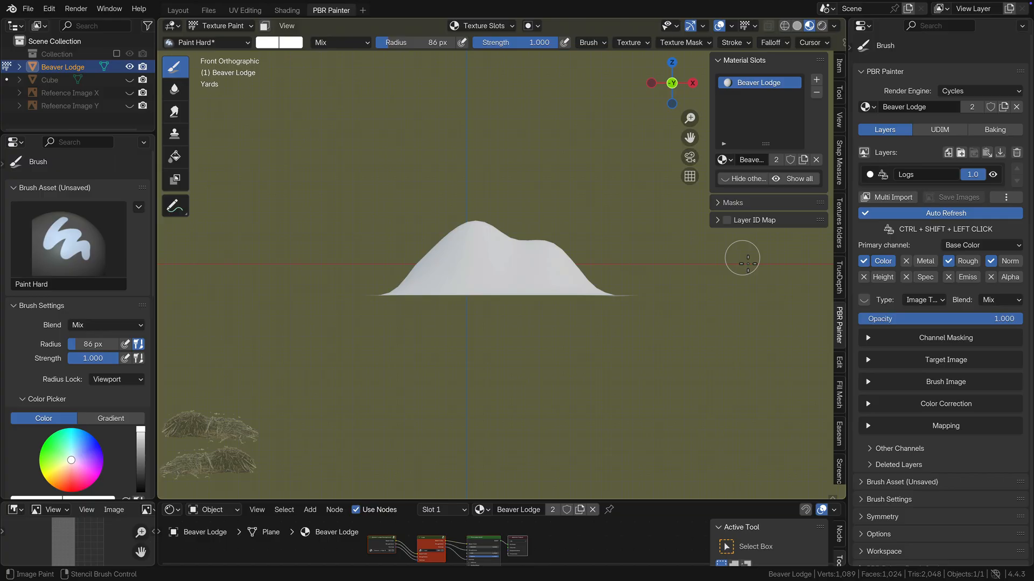
# Step: Enlarge the log stencil over the lodge's peak in front view and reduce the brush radius to 77 px
pyautogui.press('n')
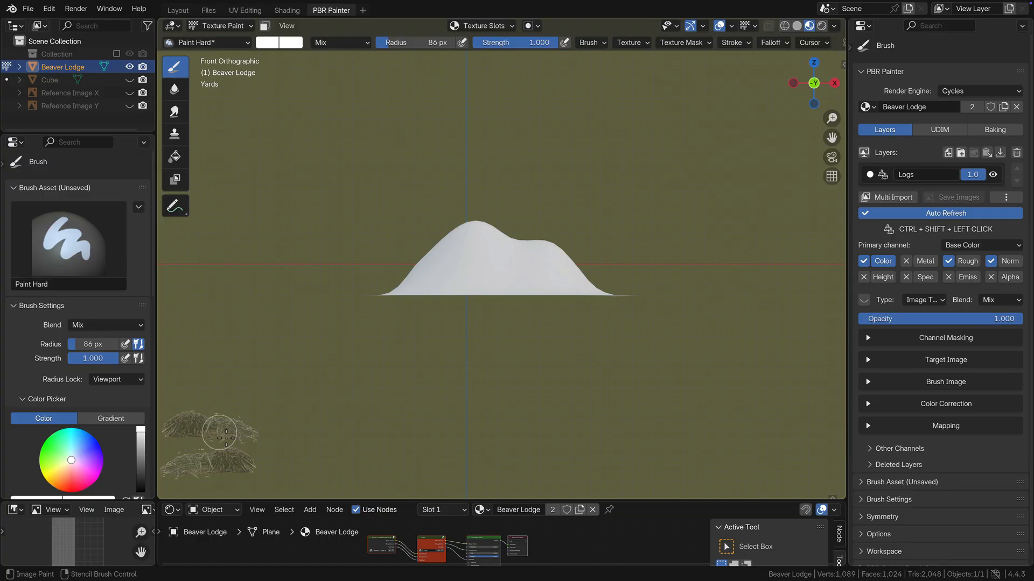
pyautogui.moveTo(225, 431); pyautogui.dragTo(505, 257, button='right')
pyautogui.scroll(2, 512, 325)
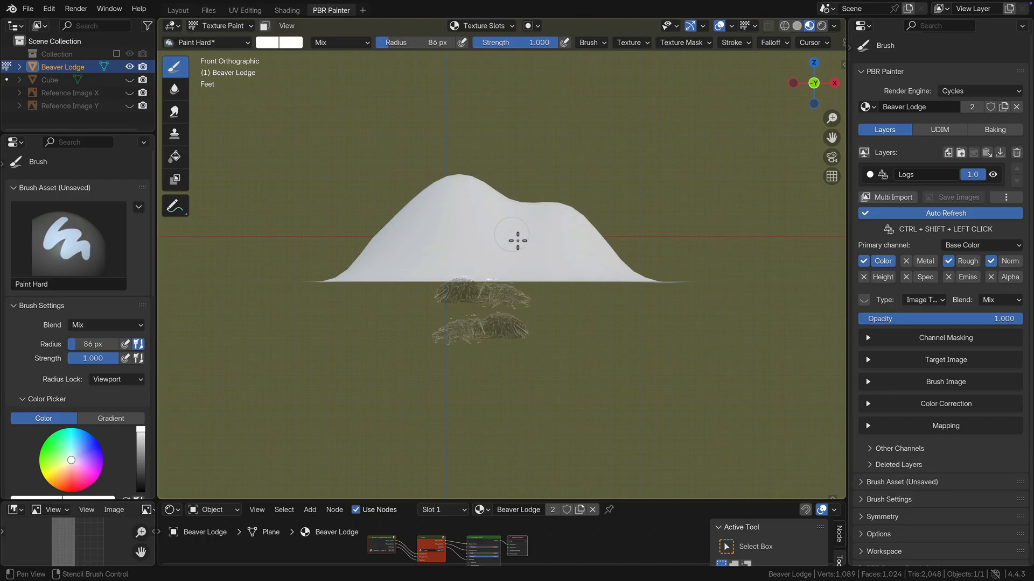
pyautogui.keyDown('shift'); pyautogui.moveTo(518, 242); pyautogui.dragTo(526, 293, button='middle'); pyautogui.keyUp('shift')
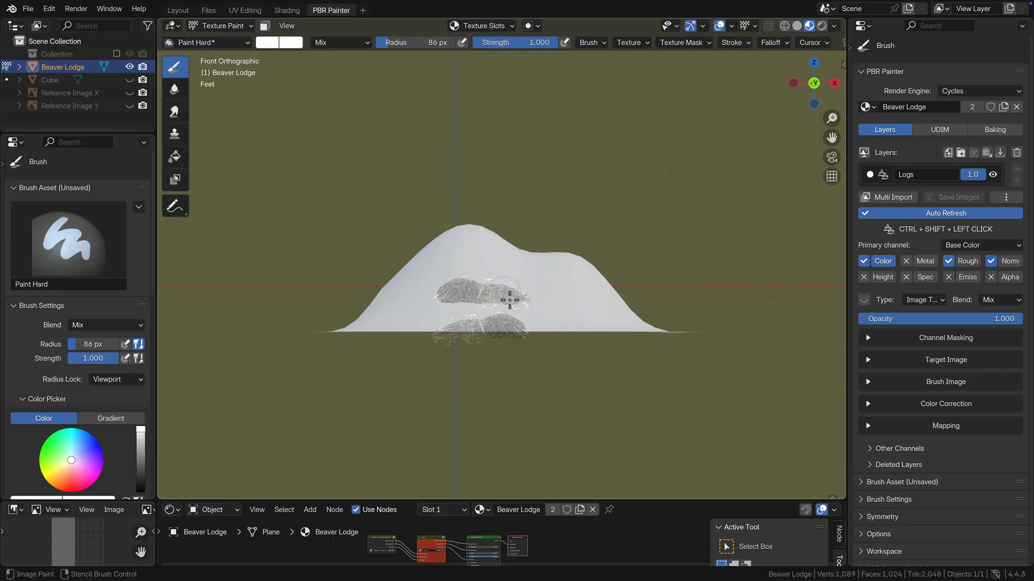
pyautogui.keyDown('shift'); pyautogui.moveTo(508, 296); pyautogui.dragTo(565, 302, button='right'); pyautogui.keyUp('shift')
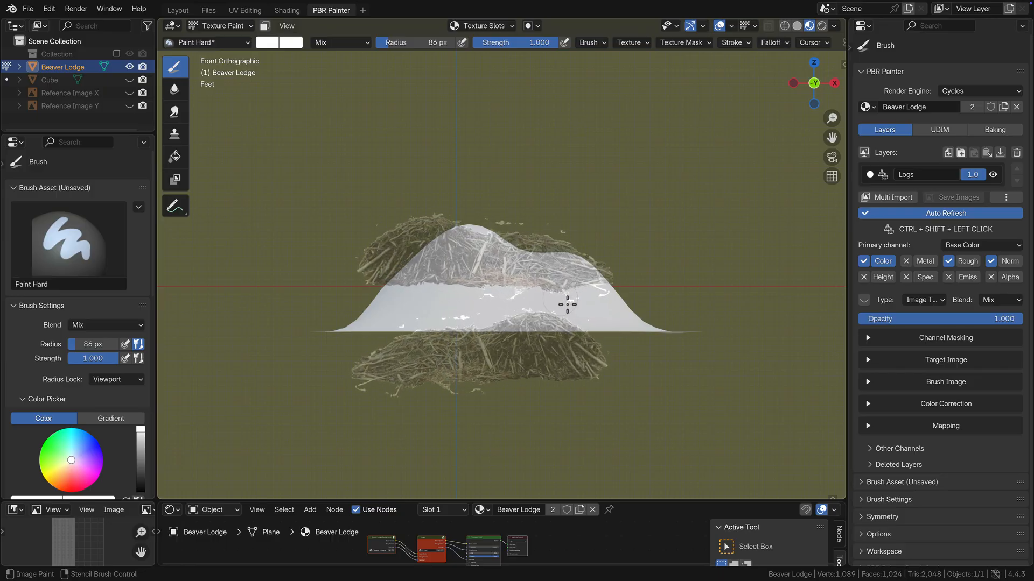
pyautogui.moveTo(475, 280); pyautogui.dragTo(508, 281, button='right')
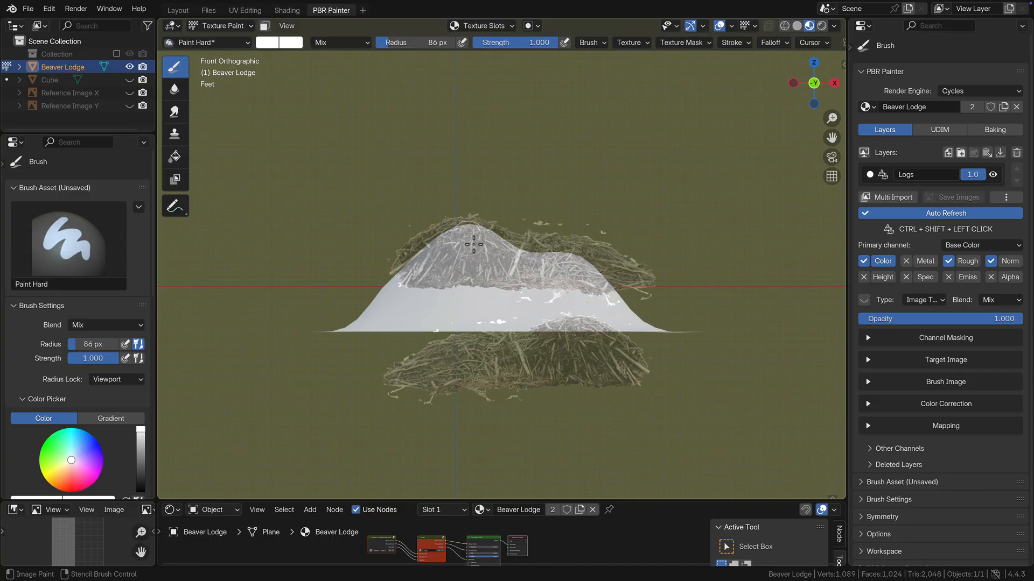
pyautogui.press('[')
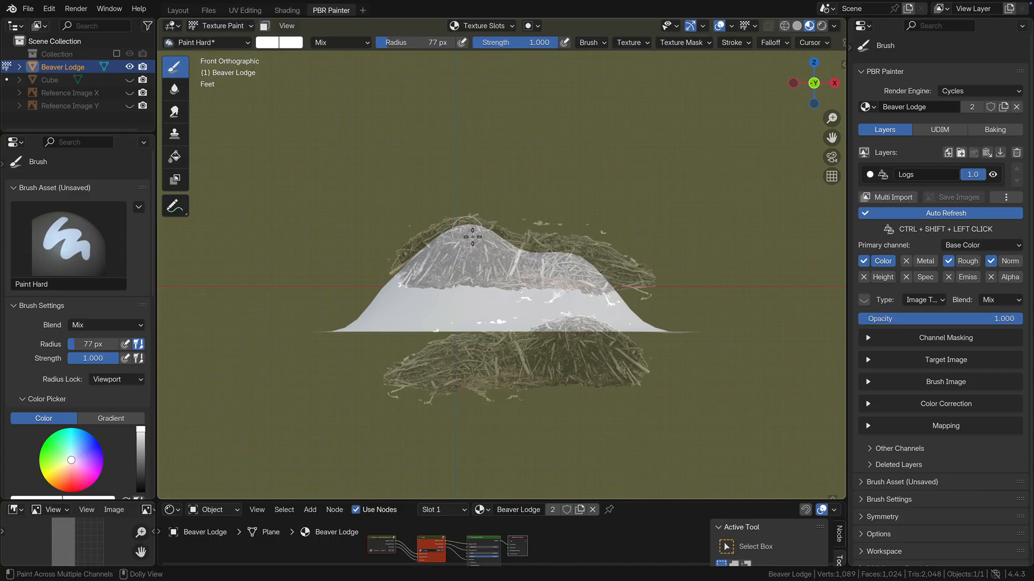
# Step: Paint the log texture on the front of the lodge, from the tall peak down its outer slope to the base
pyautogui.moveTo(467, 238)
pyautogui.keyDown('ctrl'); pyautogui.keyDown('shift'); pyautogui.mouseDown()
pyautogui.moveTo(416, 267)
pyautogui.moveTo(477, 241)
pyautogui.moveTo(444, 271)
pyautogui.moveTo(465, 251)
pyautogui.mouseUp(); pyautogui.keyUp('shift'); pyautogui.keyUp('ctrl')
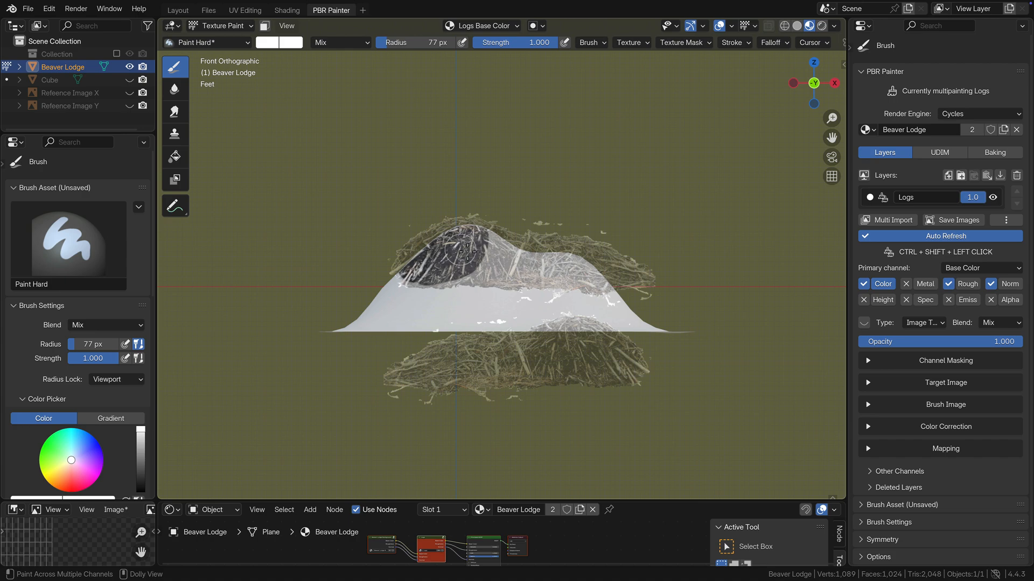
pyautogui.moveTo(467, 251); pyautogui.dragTo(436, 281, button='right')
pyautogui.moveTo(432, 282)
pyautogui.keyDown('ctrl'); pyautogui.keyDown('shift'); pyautogui.mouseDown()
pyautogui.moveTo(404, 305)
pyautogui.moveTo(449, 283)
pyautogui.moveTo(463, 259)
pyautogui.moveTo(444, 286)
pyautogui.moveTo(419, 290)
pyautogui.mouseUp(); pyautogui.keyUp('shift'); pyautogui.keyUp('ctrl')
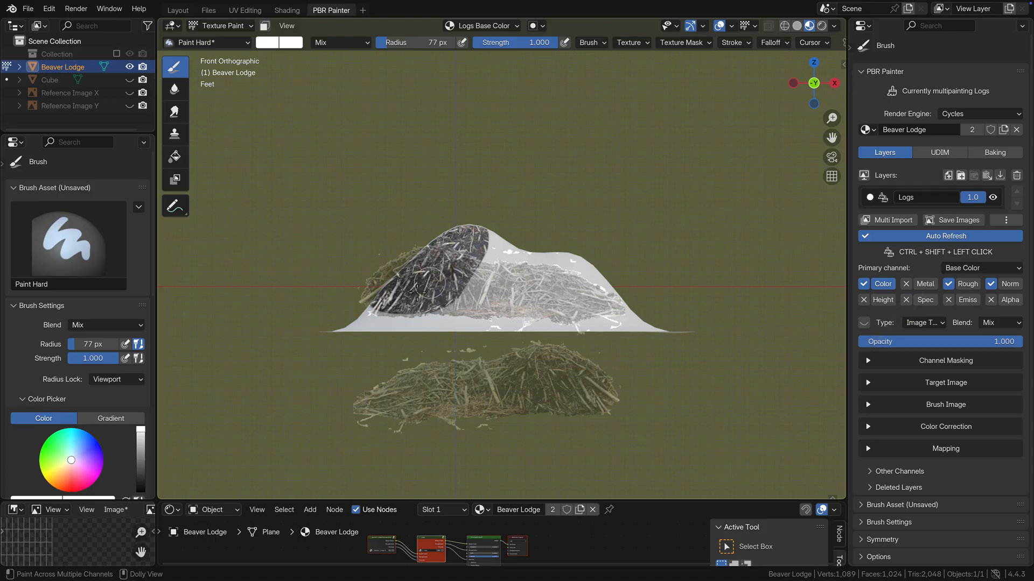
pyautogui.moveTo(407, 293); pyautogui.dragTo(362, 323, button='right')
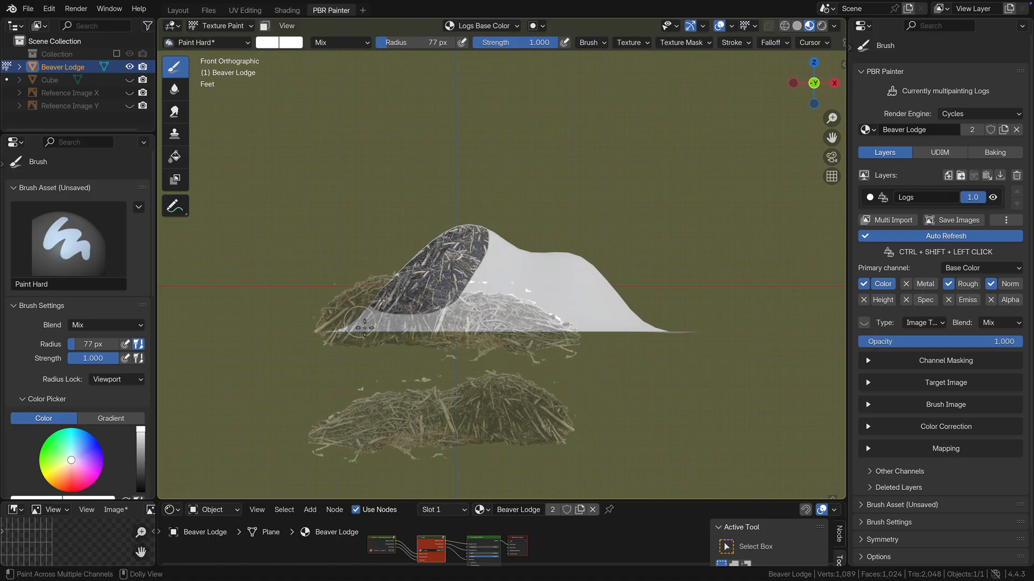
pyautogui.moveTo(364, 328)
pyautogui.keyDown('ctrl'); pyautogui.keyDown('shift'); pyautogui.mouseDown()
pyautogui.moveTo(336, 329)
pyautogui.moveTo(433, 323)
pyautogui.moveTo(451, 304)
pyautogui.moveTo(438, 340)
pyautogui.mouseUp(); pyautogui.keyUp('shift'); pyautogui.keyUp('ctrl')
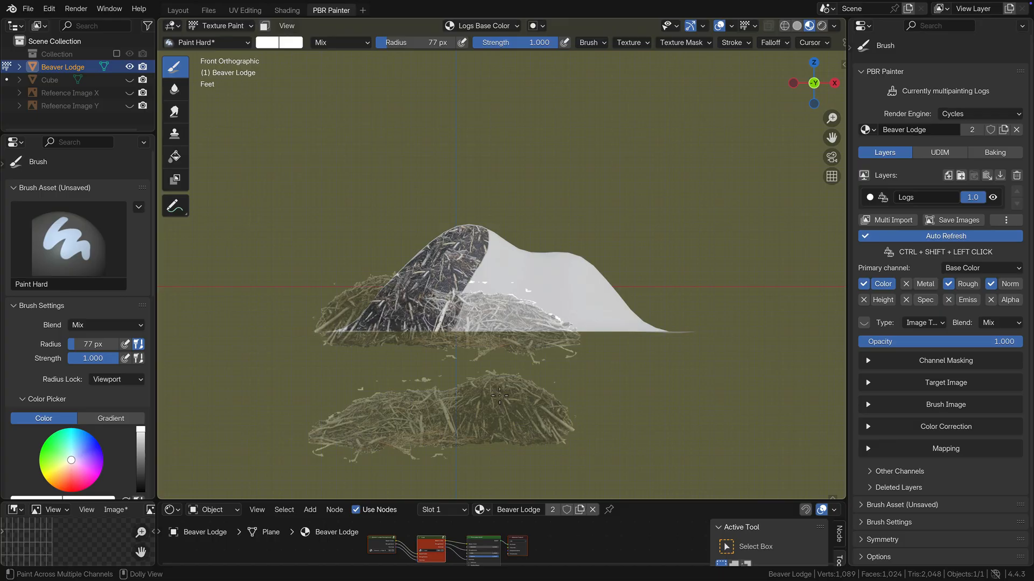
# Step: Reposition the log stencil and paint the middle of the lodge's front, from the tall peak down to the base
pyautogui.moveTo(504, 404); pyautogui.dragTo(480, 247, button='right')
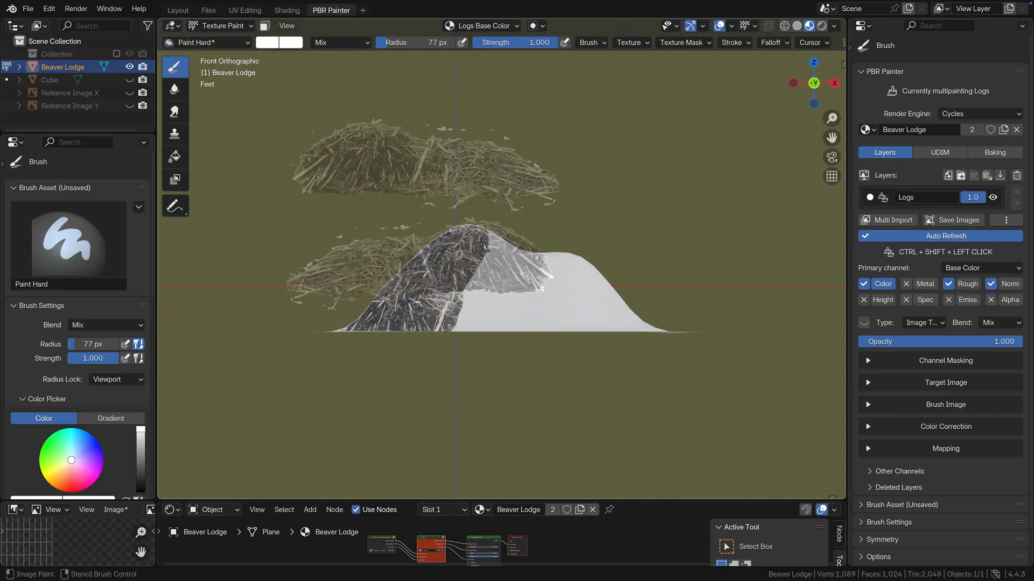
pyautogui.moveTo(480, 248)
pyautogui.keyDown('ctrl'); pyautogui.keyDown('shift'); pyautogui.mouseDown()
pyautogui.moveTo(520, 271)
pyautogui.moveTo(484, 270)
pyautogui.moveTo(481, 280)
pyautogui.moveTo(489, 255)
pyautogui.mouseUp(); pyautogui.keyUp('shift'); pyautogui.keyUp('ctrl')
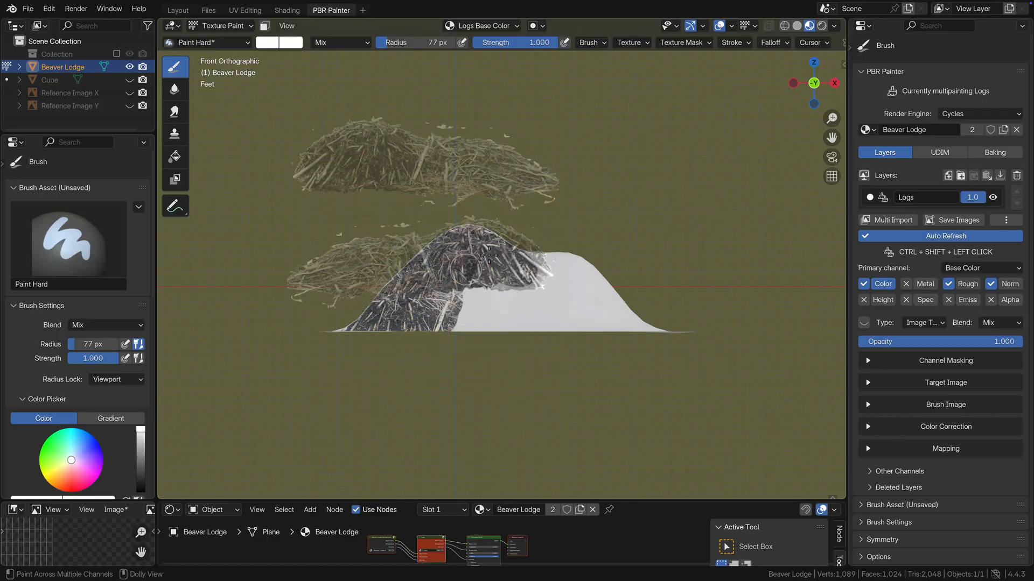
pyautogui.moveTo(464, 269); pyautogui.dragTo(461, 295, button='right')
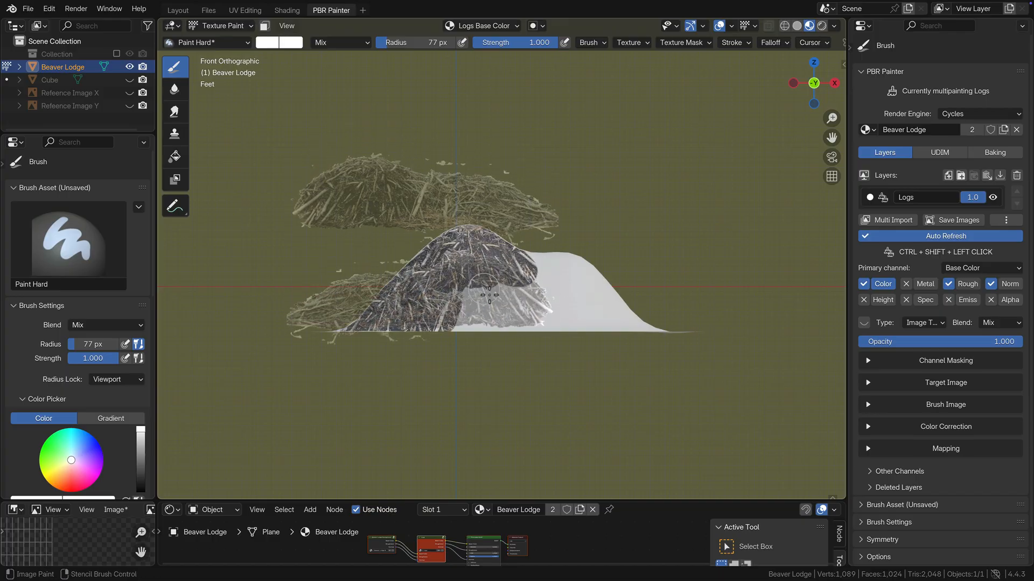
pyautogui.moveTo(463, 295)
pyautogui.keyDown('ctrl'); pyautogui.keyDown('shift'); pyautogui.mouseDown()
pyautogui.moveTo(501, 294)
pyautogui.moveTo(455, 299)
pyautogui.moveTo(473, 318)
pyautogui.moveTo(513, 293)
pyautogui.moveTo(508, 313)
pyautogui.moveTo(513, 292)
pyautogui.mouseUp(); pyautogui.keyUp('shift'); pyautogui.keyUp('ctrl')
pyautogui.moveTo(512, 292); pyautogui.dragTo(517, 313, button='right')
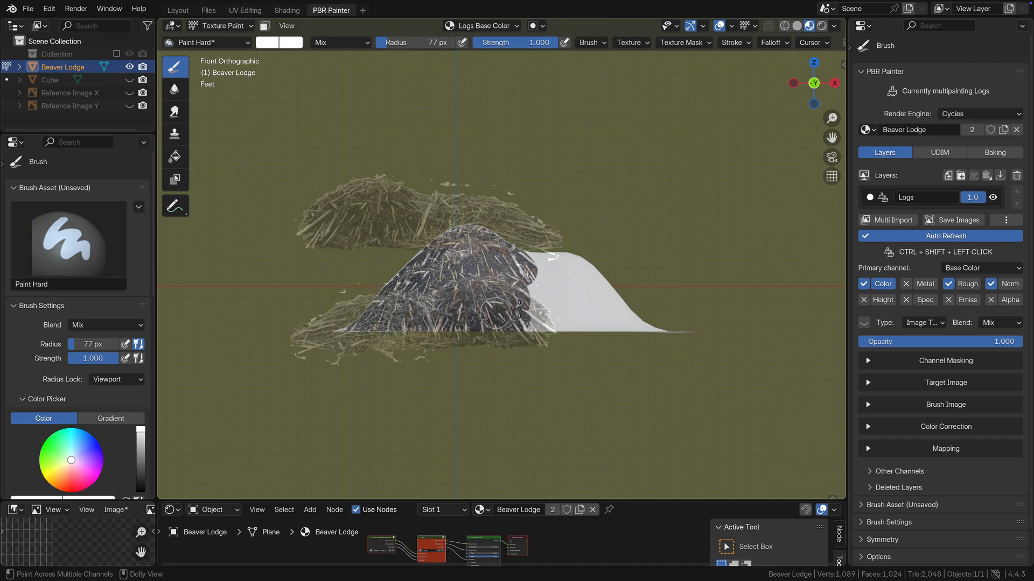
pyautogui.keyDown('ctrl'); pyautogui.keyDown('shift'); pyautogui.moveTo(520, 309); pyautogui.dragTo(503, 277); pyautogui.keyUp('shift'); pyautogui.keyUp('ctrl')
# Step: Shift the log stencil over the lower hump and paint the rest of the lodge's front down to the base
pyautogui.moveTo(490, 265); pyautogui.dragTo(612, 309, button='right')
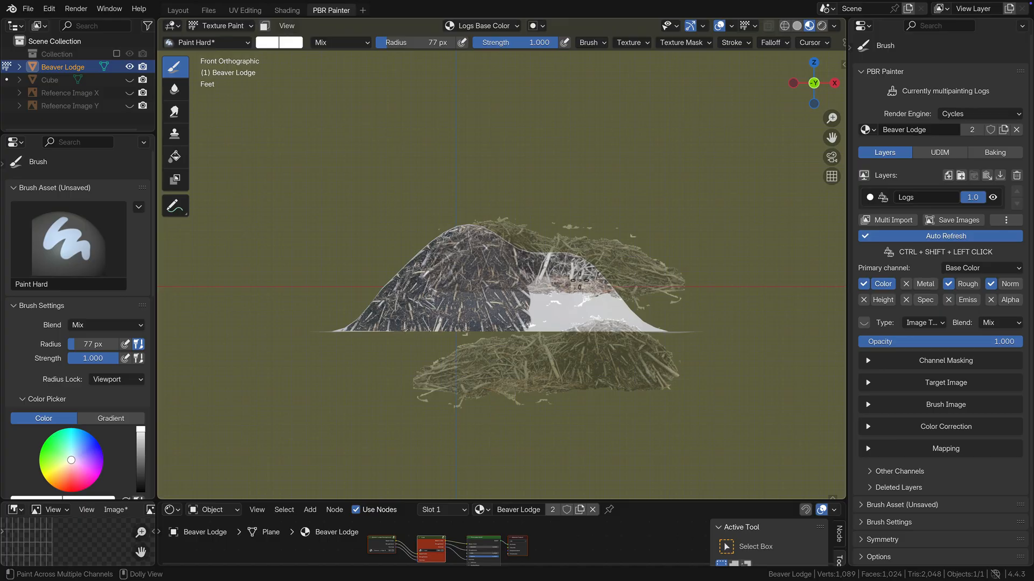
pyautogui.moveTo(580, 281); pyautogui.dragTo(561, 285, button='right')
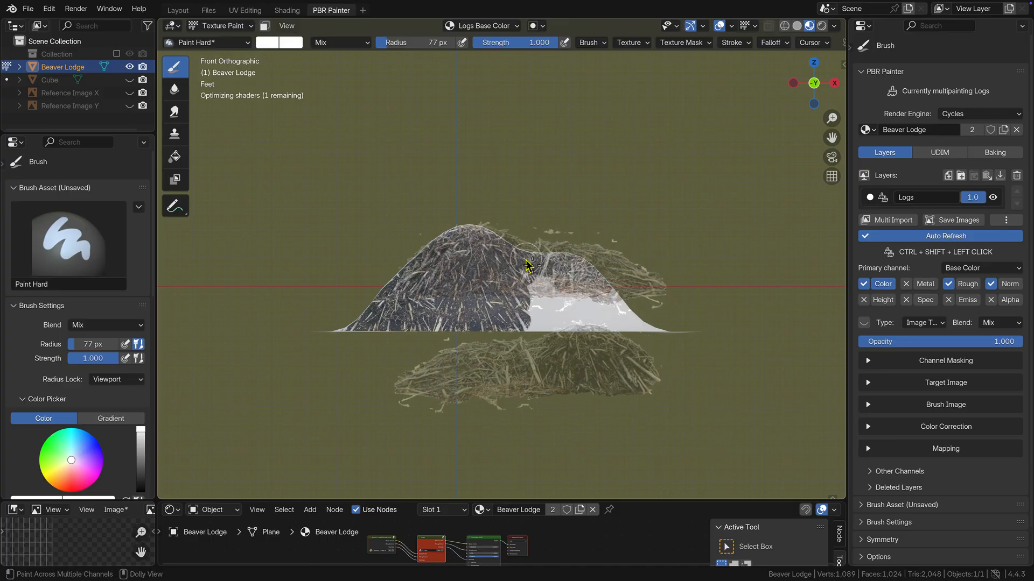
pyautogui.moveTo(551, 279); pyautogui.dragTo(574, 286)
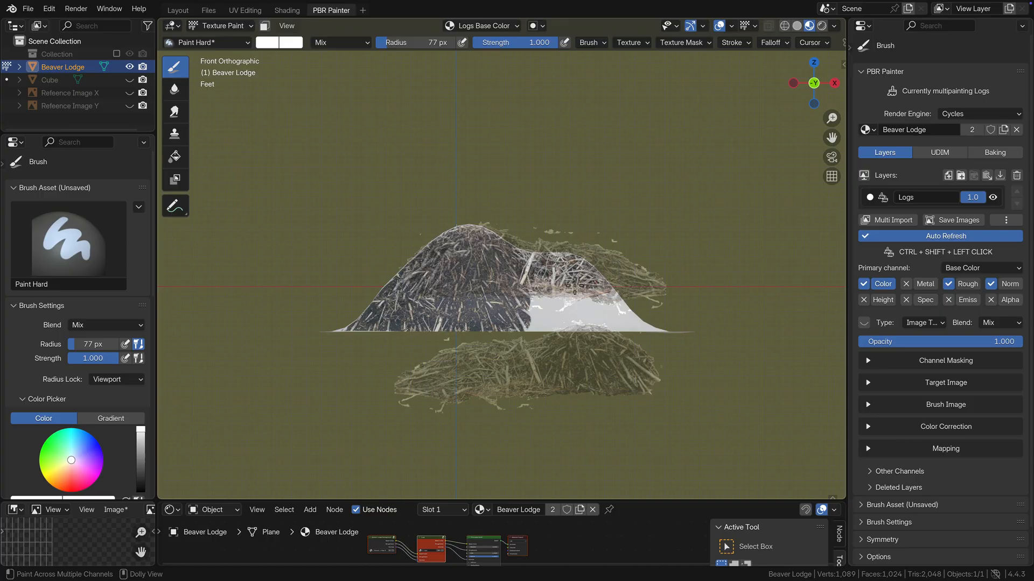
pyautogui.moveTo(598, 302)
pyautogui.mouseDown(button='right')
pyautogui.moveTo(611, 310)
pyautogui.moveTo(576, 308)
pyautogui.mouseUp(button='right')
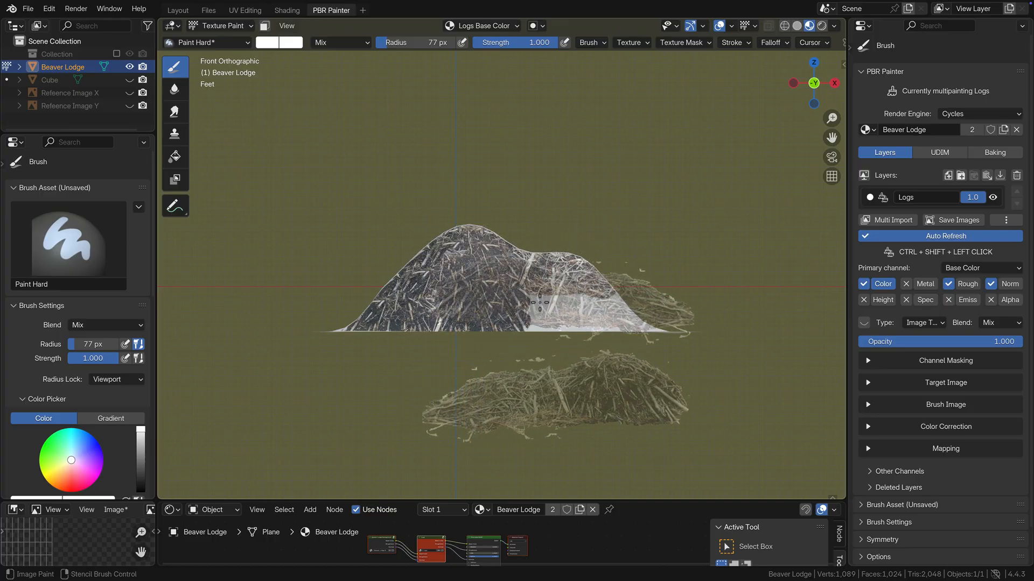
pyautogui.moveTo(563, 274)
pyautogui.keyDown('ctrl'); pyautogui.keyDown('shift'); pyautogui.mouseDown()
pyautogui.moveTo(579, 305)
pyautogui.moveTo(630, 322)
pyautogui.moveTo(504, 311)
pyautogui.mouseUp(); pyautogui.keyUp('shift'); pyautogui.keyUp('ctrl')
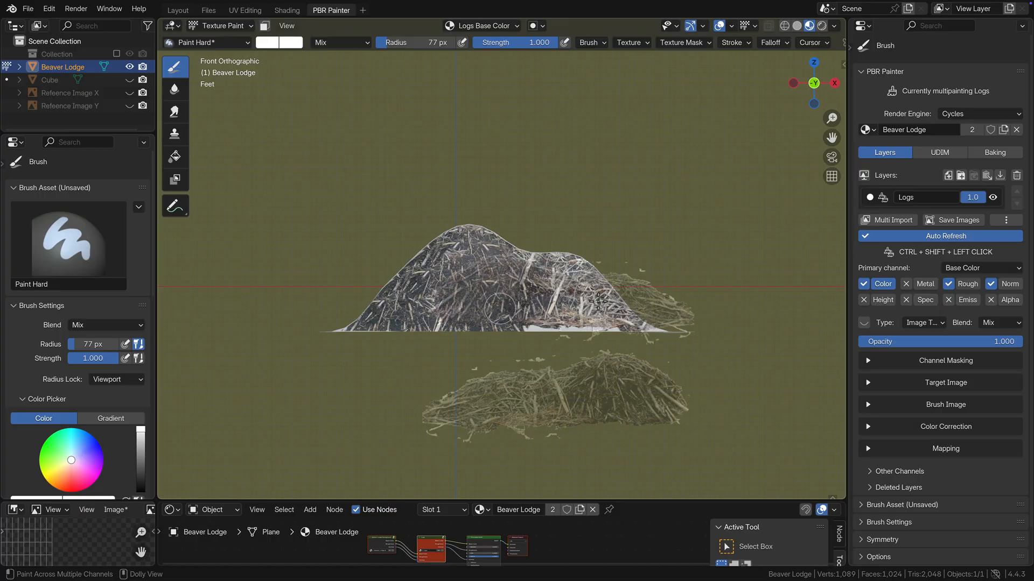
pyautogui.moveTo(586, 314); pyautogui.dragTo(571, 330, button='right')
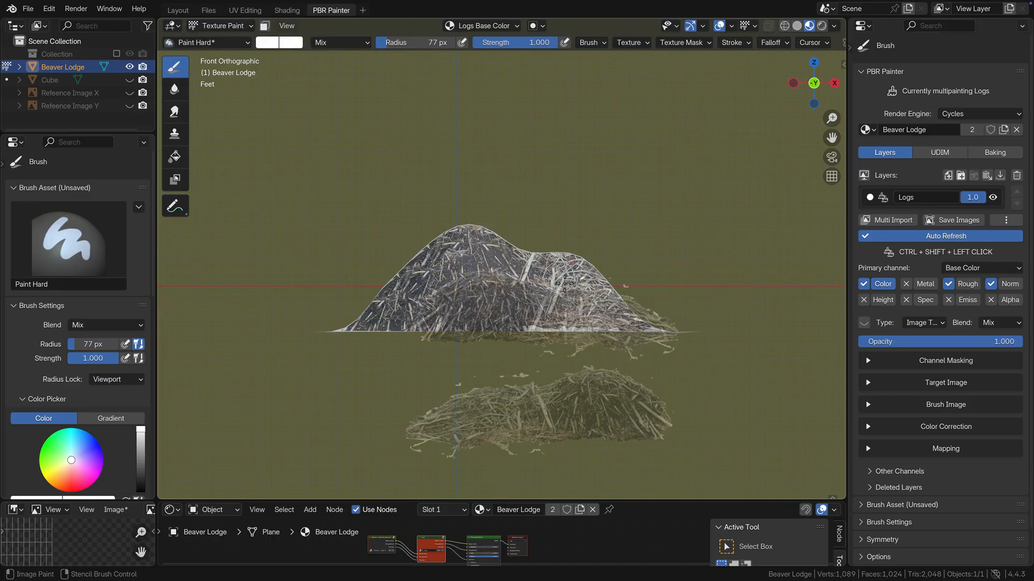
# Step: Switch to back view, align the log stencil with the tall peak and paint logs on its upper slope
pyautogui.press('ctrl+KP_1')
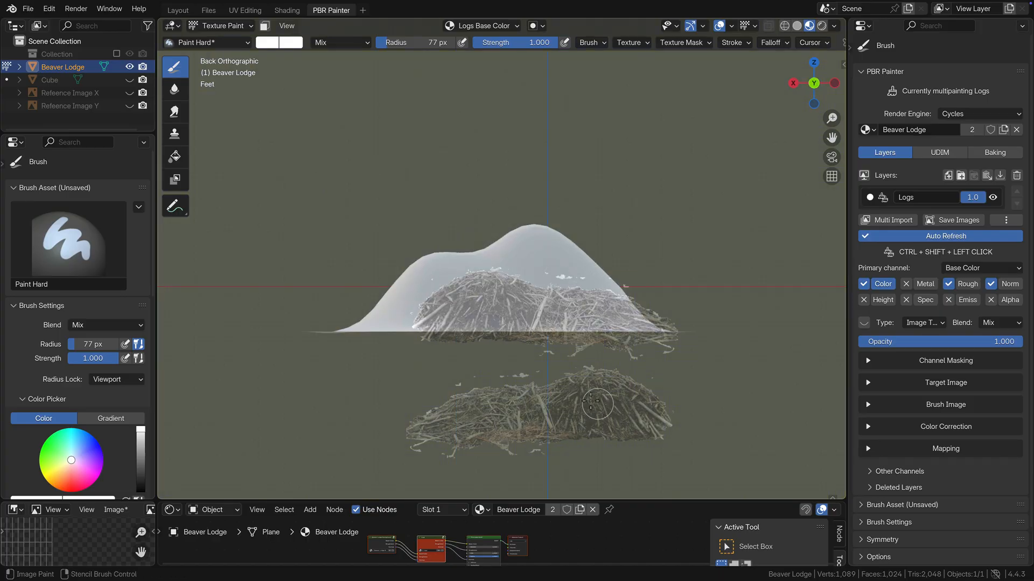
pyautogui.moveTo(604, 413); pyautogui.dragTo(541, 257, button='right')
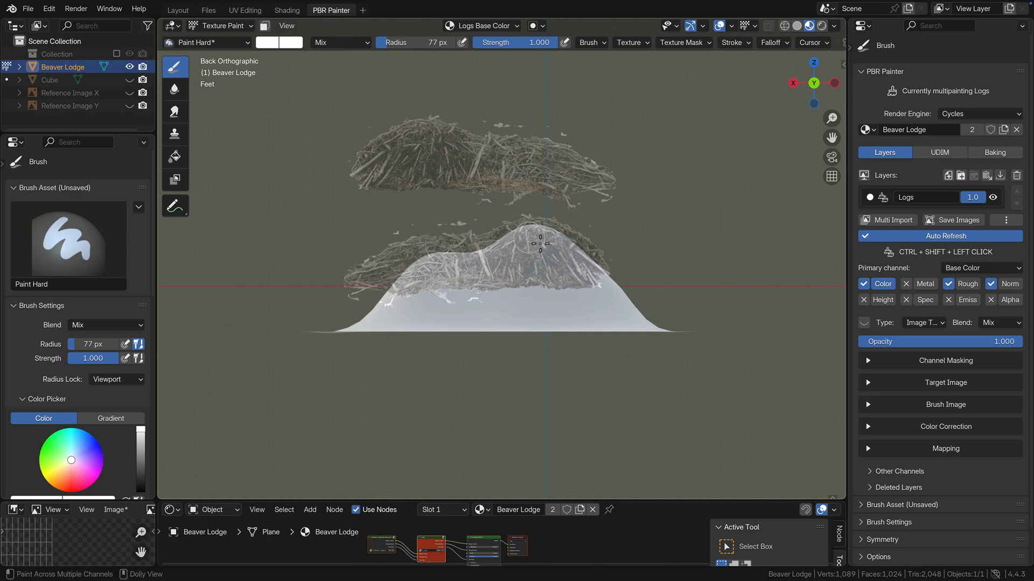
pyautogui.moveTo(540, 243); pyautogui.dragTo(590, 271)
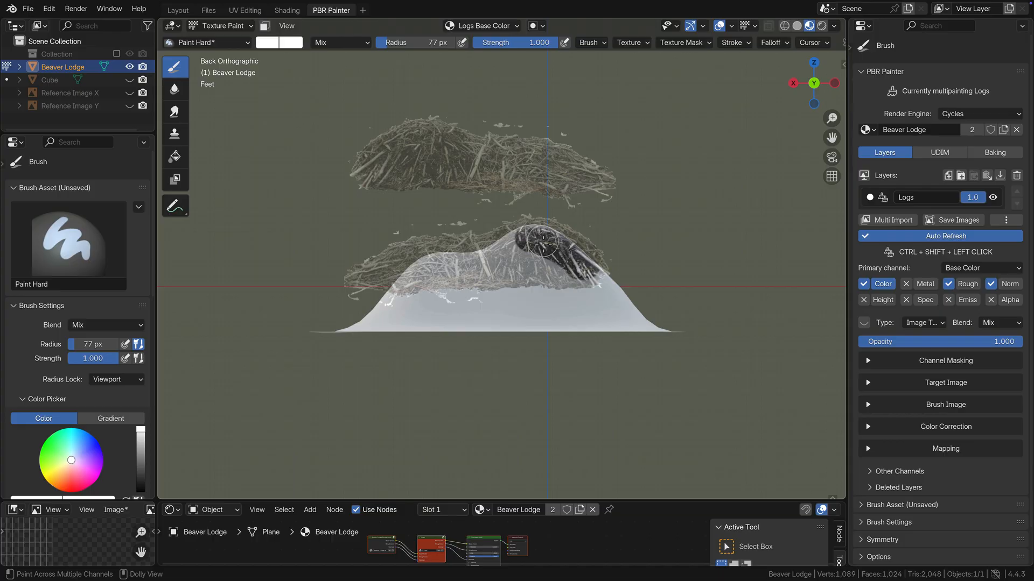
pyautogui.moveTo(543, 243)
pyautogui.mouseDown()
pyautogui.moveTo(518, 238)
pyautogui.moveTo(550, 263)
pyautogui.mouseUp()
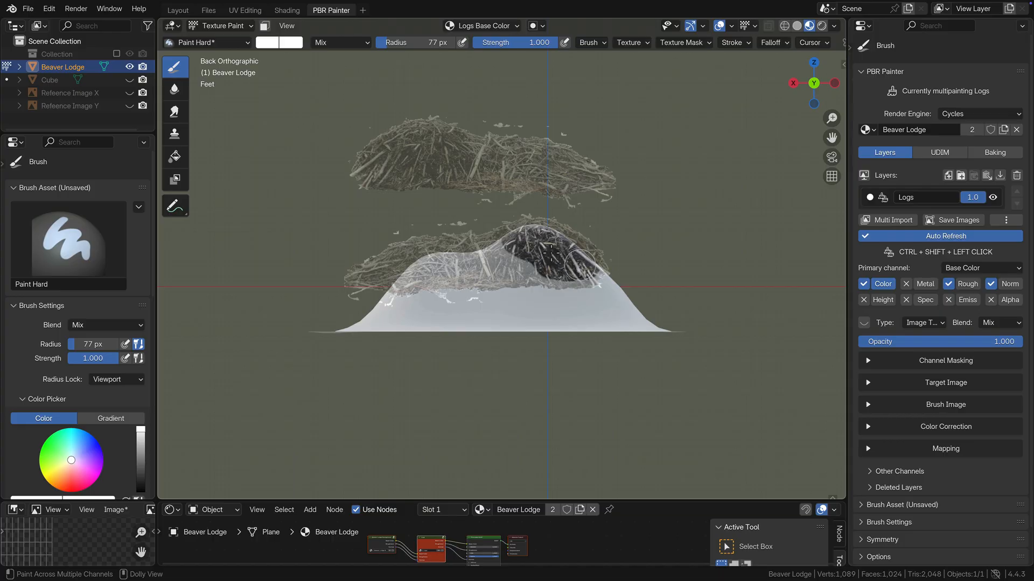
pyautogui.moveTo(549, 252); pyautogui.dragTo(591, 280, button='right')
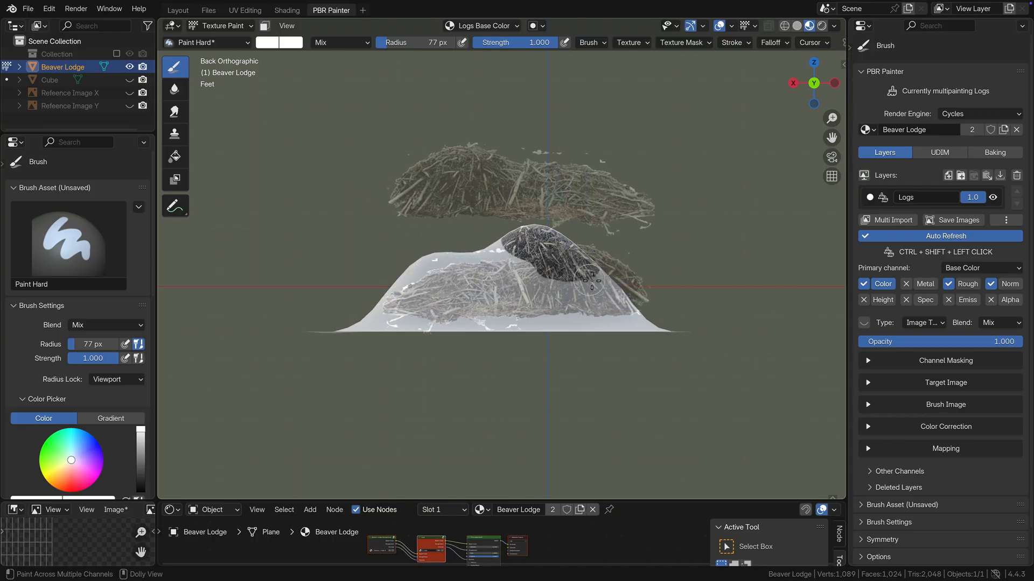
# Step: Extend the log texture on the lodge's back down the tall peak's outer slope and in toward the middle
pyautogui.moveTo(591, 280)
pyautogui.mouseDown()
pyautogui.moveTo(609, 296)
pyautogui.moveTo(533, 253)
pyautogui.moveTo(549, 286)
pyautogui.moveTo(576, 294)
pyautogui.mouseUp()
pyautogui.moveTo(603, 318); pyautogui.dragTo(571, 315, button='right')
pyautogui.moveTo(571, 314)
pyautogui.mouseDown()
pyautogui.moveTo(659, 328)
pyautogui.moveTo(618, 314)
pyautogui.mouseUp()
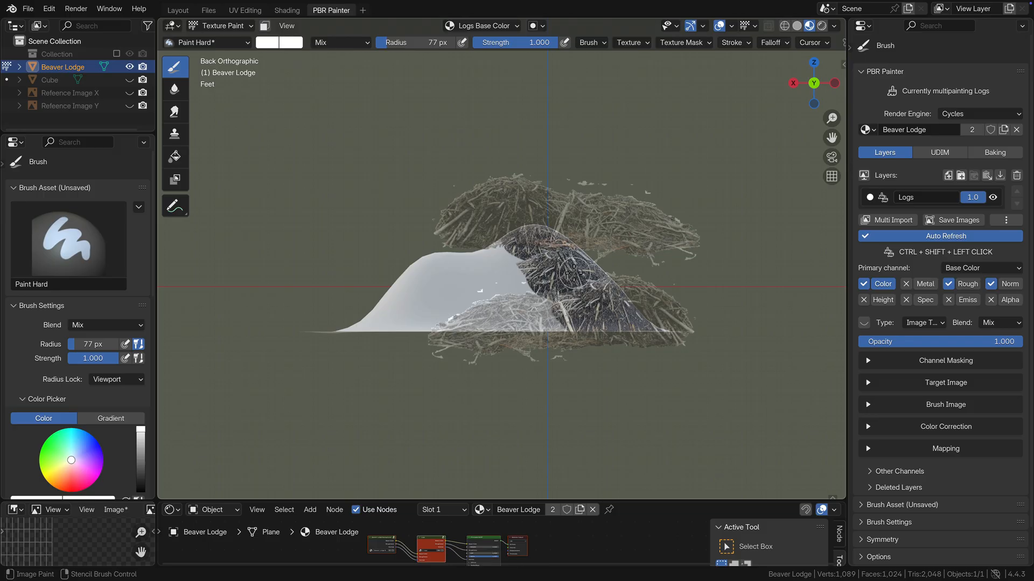
pyautogui.moveTo(573, 274); pyautogui.dragTo(488, 280, button='middle')
pyautogui.moveTo(546, 266)
pyautogui.mouseDown(button='middle')
pyautogui.moveTo(556, 285)
pyautogui.moveTo(523, 329)
pyautogui.moveTo(518, 291)
pyautogui.mouseUp(button='middle')
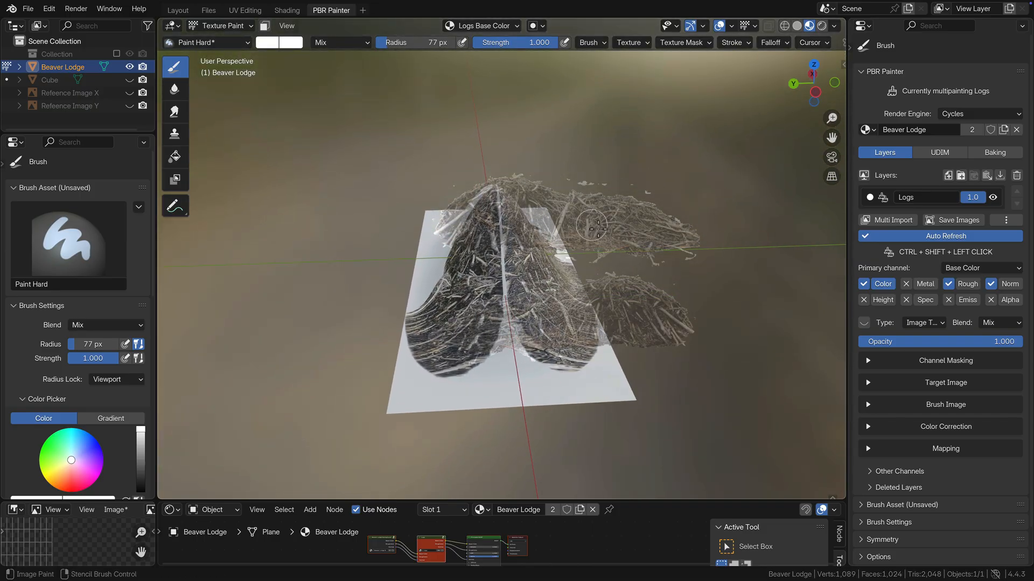
# Step: Rotate the log stencil and paint over the lower bare seam at the tall peak's end, out to the base plane's edge
pyautogui.keyDown('ctrl'); pyautogui.moveTo(617, 240); pyautogui.dragTo(819, 391, button='right'); pyautogui.keyUp('ctrl')
pyautogui.moveTo(640, 333); pyautogui.dragTo(528, 369, button='right')
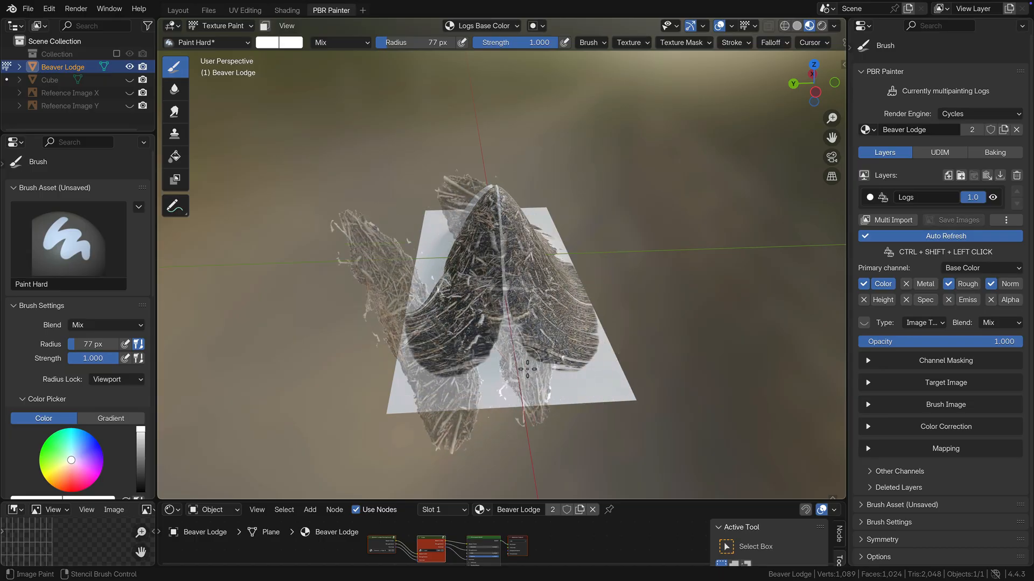
pyautogui.keyDown('ctrl'); pyautogui.keyDown('shift'); pyautogui.click(515, 323); pyautogui.keyUp('shift'); pyautogui.keyUp('ctrl')
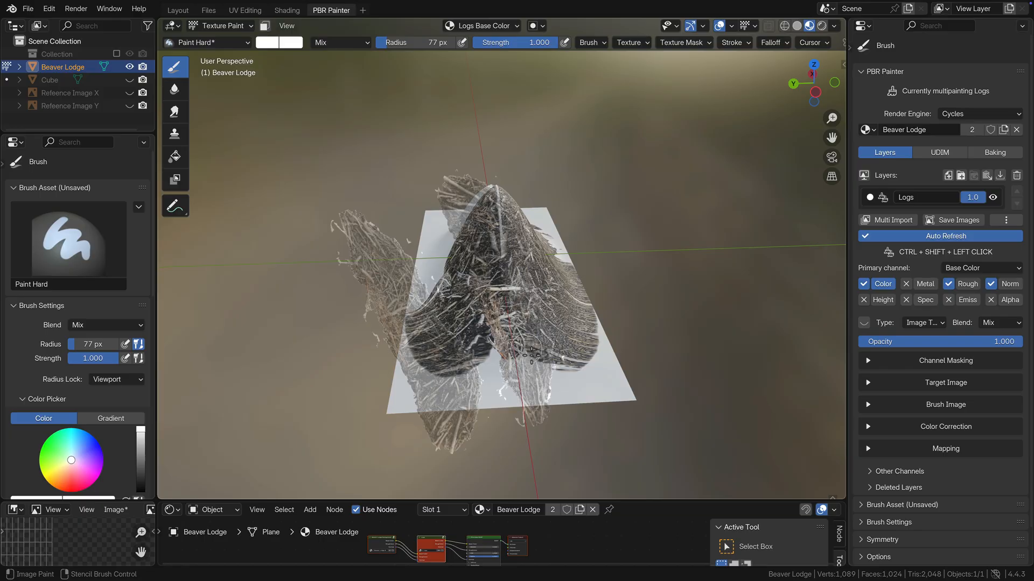
pyautogui.keyDown('ctrl'); pyautogui.keyDown('shift'); pyautogui.moveTo(528, 345); pyautogui.dragTo(525, 378); pyautogui.keyUp('shift'); pyautogui.keyUp('ctrl')
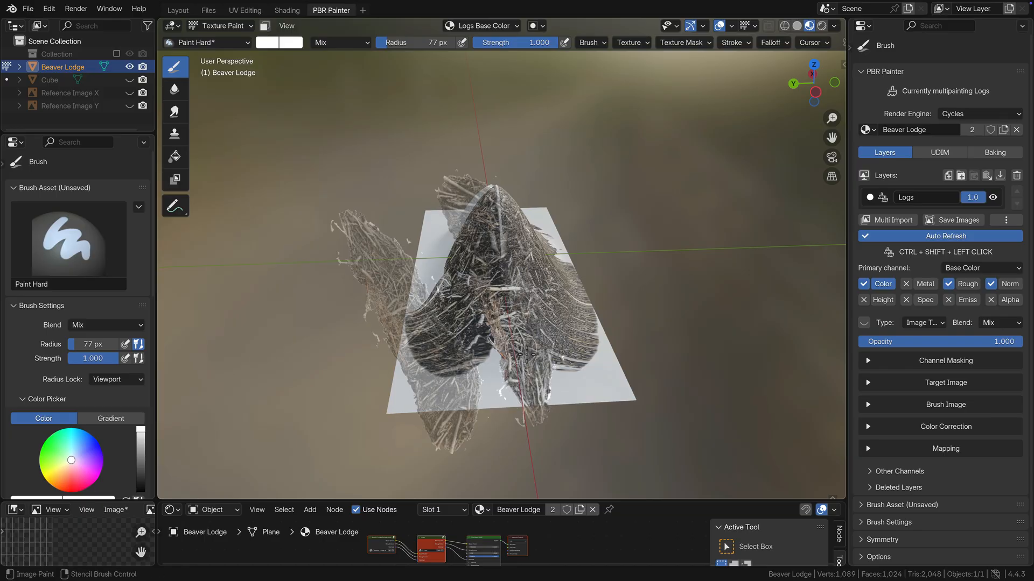
pyautogui.moveTo(527, 356); pyautogui.dragTo(565, 377, button='right')
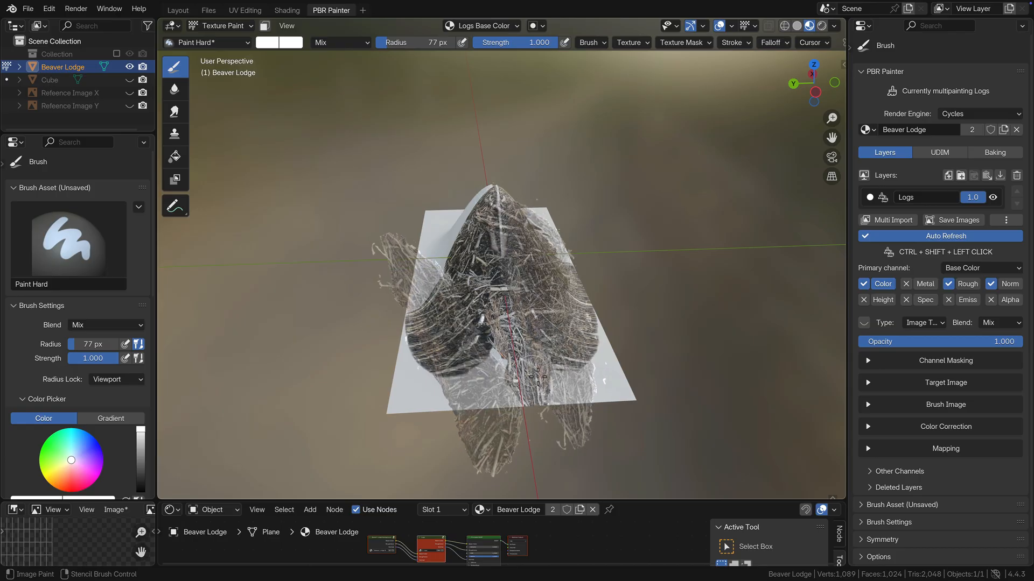
pyautogui.moveTo(538, 377); pyautogui.dragTo(543, 373)
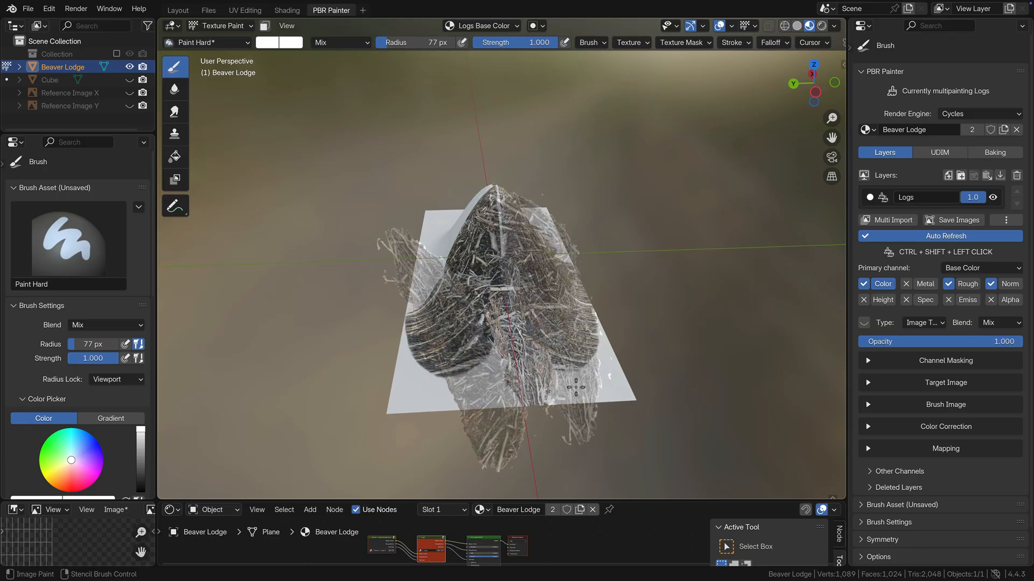
# Step: Realign the log stencil and paint the base plane's bare front corner at the tall peak's end
pyautogui.moveTo(575, 388)
pyautogui.keyDown('ctrl'); pyautogui.mouseDown(button='right')
pyautogui.moveTo(597, 369)
pyautogui.moveTo(581, 365)
pyautogui.moveTo(589, 352)
pyautogui.mouseUp(button='right'); pyautogui.keyUp('ctrl')
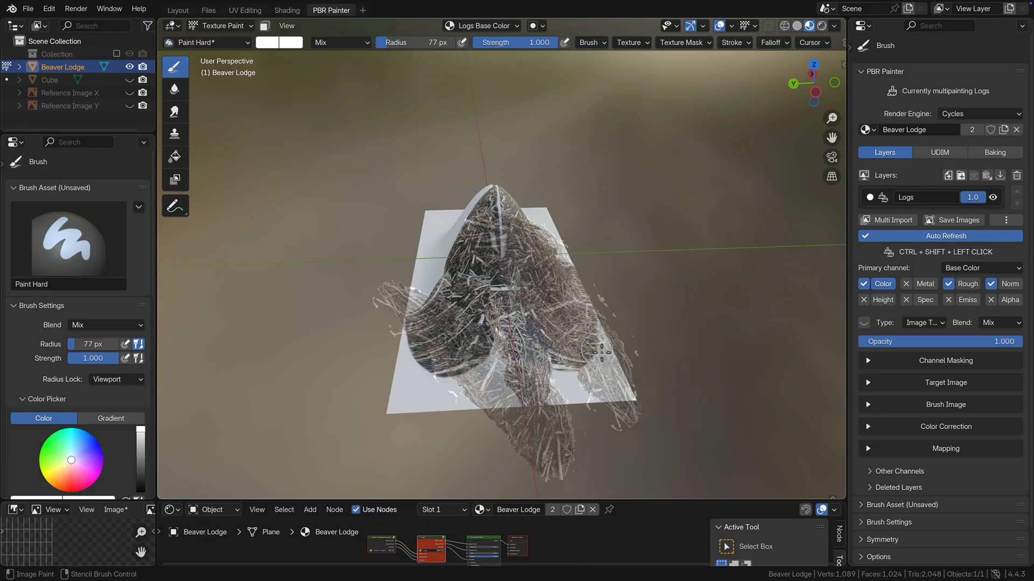
pyautogui.moveTo(601, 351)
pyautogui.keyDown('ctrl'); pyautogui.keyDown('shift'); pyautogui.mouseDown()
pyautogui.moveTo(613, 365)
pyautogui.moveTo(602, 392)
pyautogui.moveTo(638, 401)
pyautogui.moveTo(608, 391)
pyautogui.mouseUp(); pyautogui.keyUp('shift'); pyautogui.keyUp('ctrl')
pyautogui.moveTo(600, 387); pyautogui.dragTo(574, 393, button='right')
pyautogui.moveTo(567, 376)
pyautogui.keyDown('ctrl'); pyautogui.keyDown('shift'); pyautogui.mouseDown()
pyautogui.moveTo(592, 396)
pyautogui.moveTo(557, 396)
pyautogui.mouseUp(); pyautogui.keyUp('shift'); pyautogui.keyUp('ctrl')
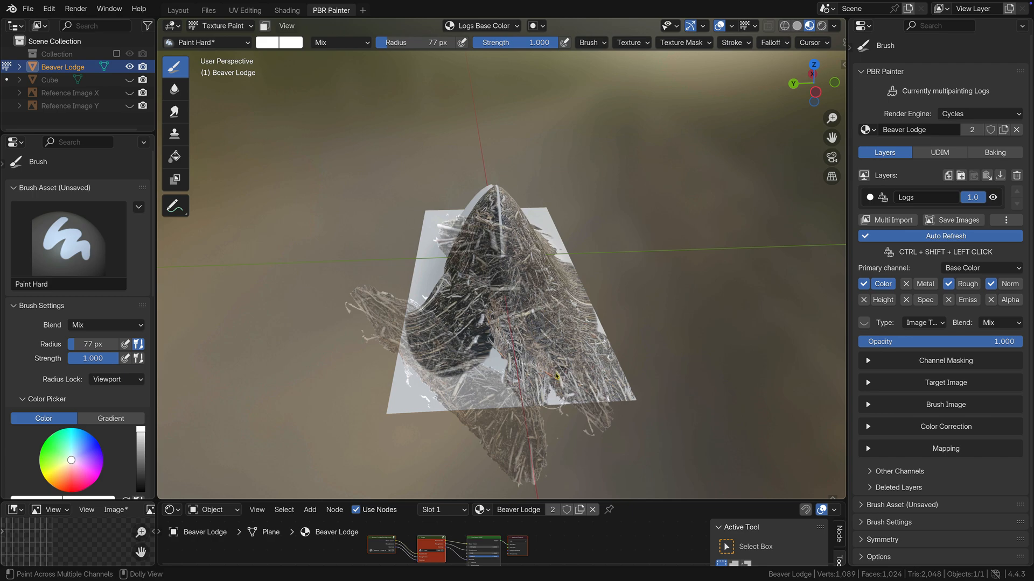
pyautogui.moveTo(557, 377); pyautogui.dragTo(543, 388, button='right')
pyautogui.keyDown('ctrl'); pyautogui.keyDown('shift'); pyautogui.moveTo(544, 388); pyautogui.dragTo(576, 401); pyautogui.keyUp('shift'); pyautogui.keyUp('ctrl')
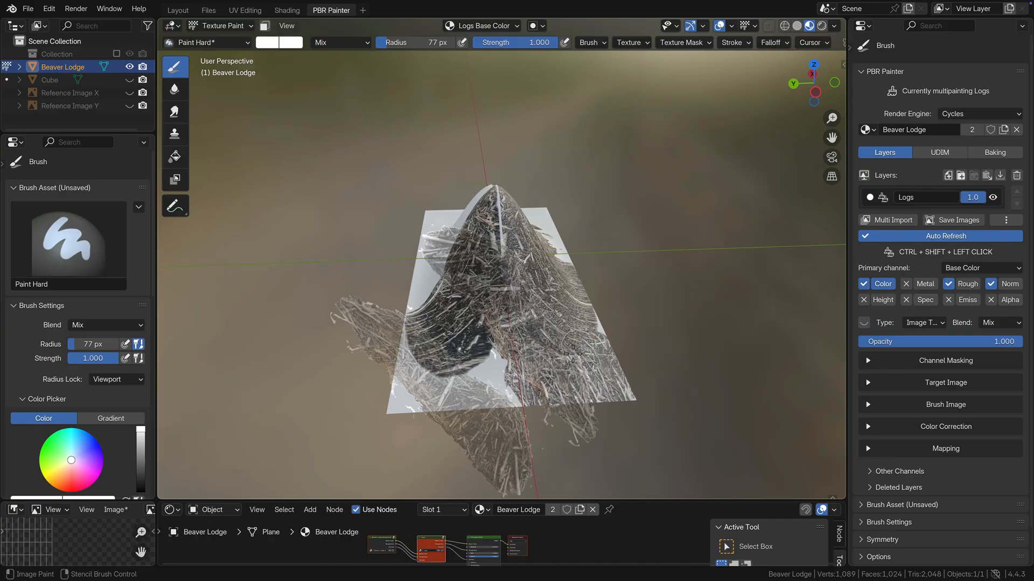
# Step: Realign the log stencil over the base plane's other front corner at the tall peak's end and paint logs there
pyautogui.moveTo(572, 353)
pyautogui.keyDown('ctrl'); pyautogui.mouseDown(button='right')
pyautogui.moveTo(588, 320)
pyautogui.moveTo(577, 210)
pyautogui.moveTo(479, 167)
pyautogui.moveTo(470, 173)
pyautogui.mouseUp(button='right'); pyautogui.keyUp('ctrl')
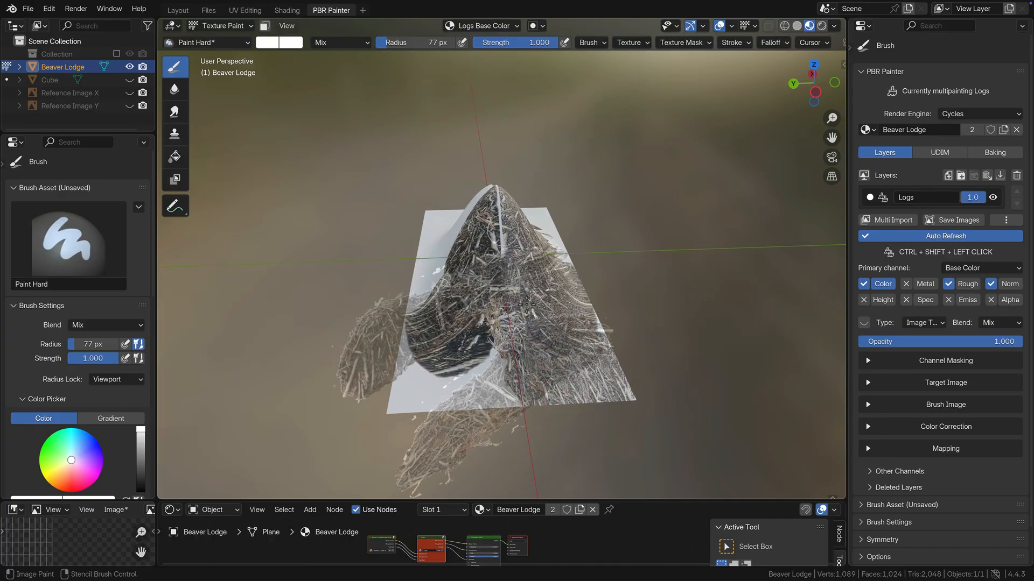
pyautogui.moveTo(531, 357); pyautogui.dragTo(505, 308, button='right')
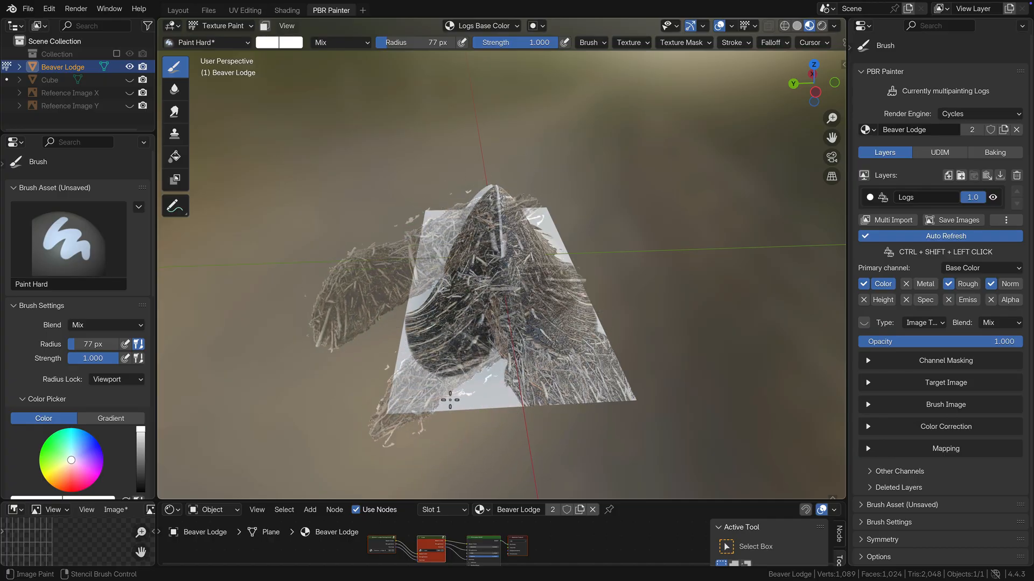
pyautogui.moveTo(421, 386)
pyautogui.keyDown('ctrl'); pyautogui.keyDown('shift'); pyautogui.mouseDown()
pyautogui.moveTo(416, 373)
pyautogui.moveTo(383, 396)
pyautogui.moveTo(421, 366)
pyautogui.moveTo(391, 419)
pyautogui.moveTo(431, 380)
pyautogui.moveTo(409, 419)
pyautogui.mouseUp(); pyautogui.keyUp('shift'); pyautogui.keyUp('ctrl')
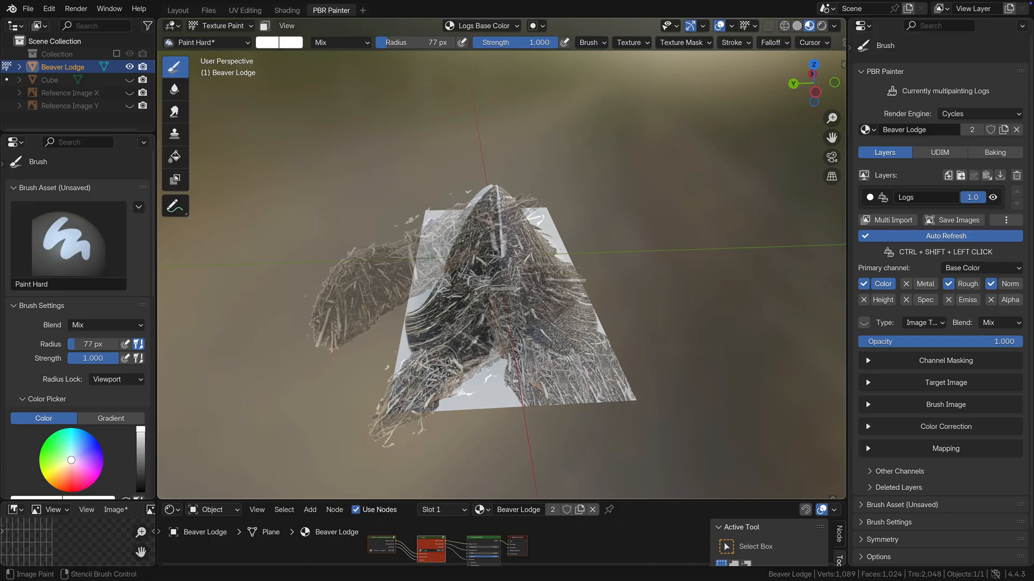
# Step: Reposition the log stencil, paint the remaining bare gap along the base plane's front edge and save the file
pyautogui.moveTo(449, 368)
pyautogui.mouseDown(button='right')
pyautogui.moveTo(487, 368)
pyautogui.moveTo(518, 349)
pyautogui.moveTo(518, 332)
pyautogui.mouseUp(button='right')
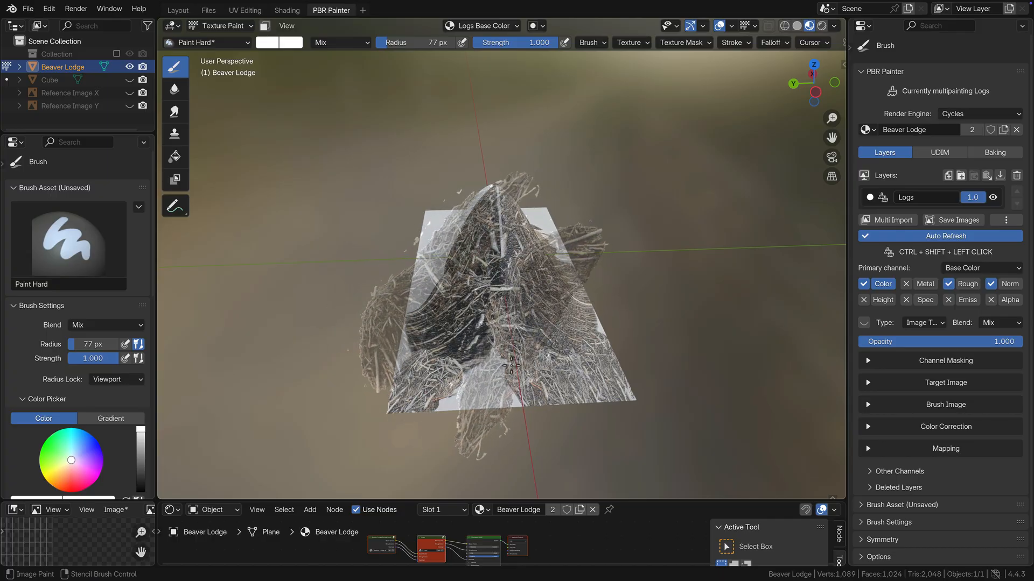
pyautogui.moveTo(511, 365)
pyautogui.keyDown('ctrl'); pyautogui.keyDown('shift'); pyautogui.mouseDown()
pyautogui.moveTo(503, 358)
pyautogui.moveTo(474, 377)
pyautogui.moveTo(457, 409)
pyautogui.moveTo(517, 401)
pyautogui.moveTo(506, 392)
pyautogui.mouseUp(); pyautogui.keyUp('shift'); pyautogui.keyUp('ctrl')
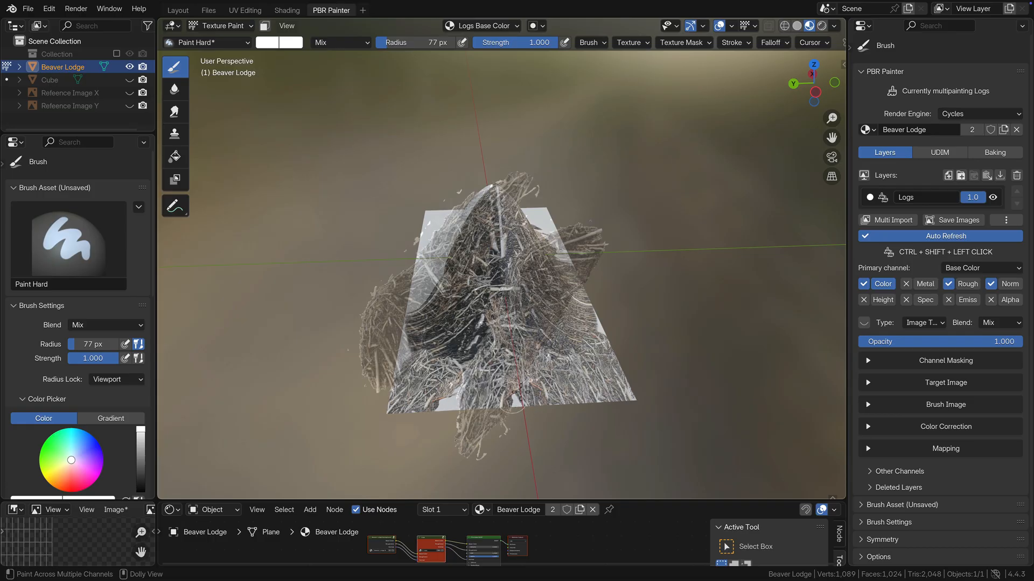
pyautogui.moveTo(475, 392); pyautogui.dragTo(507, 394, button='right')
pyautogui.keyDown('ctrl'); pyautogui.keyDown('shift'); pyautogui.moveTo(507, 394); pyautogui.dragTo(533, 398); pyautogui.keyUp('shift'); pyautogui.keyUp('ctrl')
pyautogui.moveTo(514, 389); pyautogui.dragTo(447, 398, button='right')
pyautogui.moveTo(454, 395)
pyautogui.keyDown('ctrl'); pyautogui.keyDown('shift'); pyautogui.mouseDown()
pyautogui.moveTo(462, 399)
pyautogui.moveTo(449, 406)
pyautogui.moveTo(477, 377)
pyautogui.mouseUp(); pyautogui.keyUp('shift'); pyautogui.keyUp('ctrl')
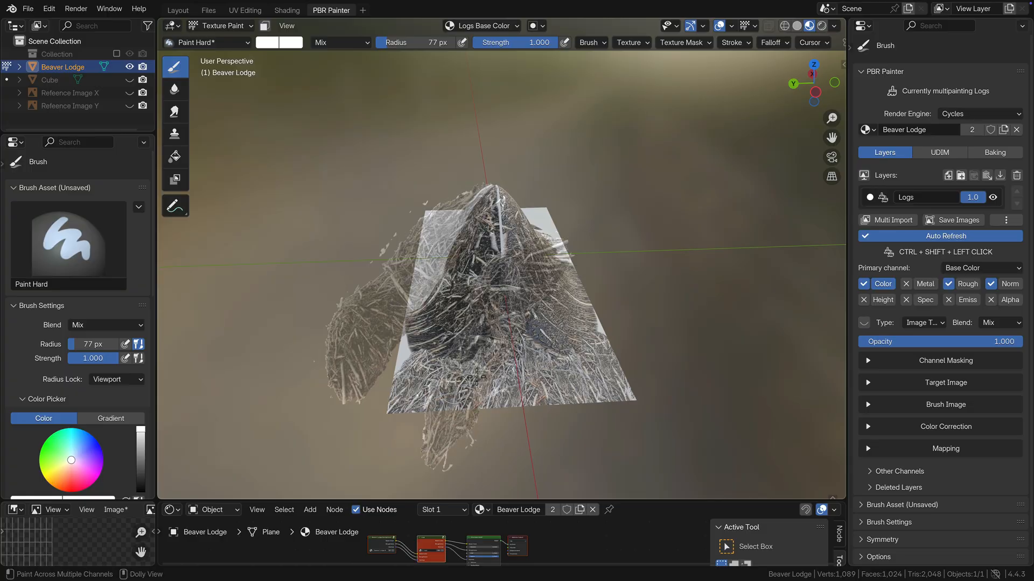
pyautogui.hotkey('ctrl', 's')
# Step: Realign the log stencil over the tall peak's lower end slope and paint logs across it down to the base plane
pyautogui.moveTo(509, 324)
pyautogui.mouseDown(button='right')
pyautogui.moveTo(619, 312)
pyautogui.moveTo(588, 355)
pyautogui.mouseUp(button='right')
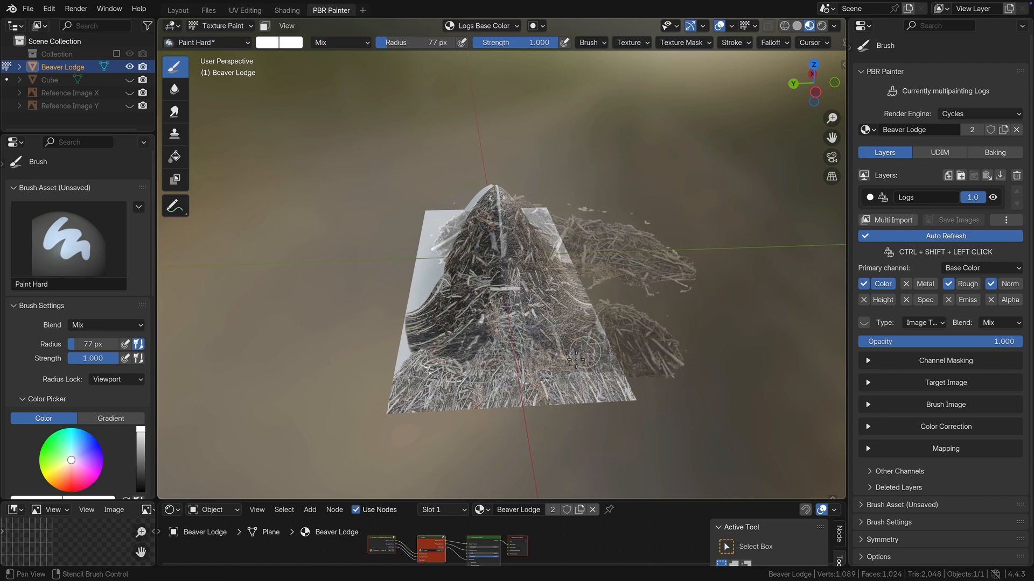
pyautogui.moveTo(537, 354)
pyautogui.keyDown('ctrl'); pyautogui.keyDown('shift'); pyautogui.mouseDown()
pyautogui.moveTo(515, 357)
pyautogui.moveTo(533, 354)
pyautogui.mouseUp(); pyautogui.keyUp('shift'); pyautogui.keyUp('ctrl')
pyautogui.moveTo(550, 350); pyautogui.dragTo(503, 347, button='right')
pyautogui.moveTo(501, 346)
pyautogui.keyDown('ctrl'); pyautogui.keyDown('shift'); pyautogui.mouseDown()
pyautogui.moveTo(511, 349)
pyautogui.moveTo(489, 358)
pyautogui.mouseUp(); pyautogui.keyUp('shift'); pyautogui.keyUp('ctrl')
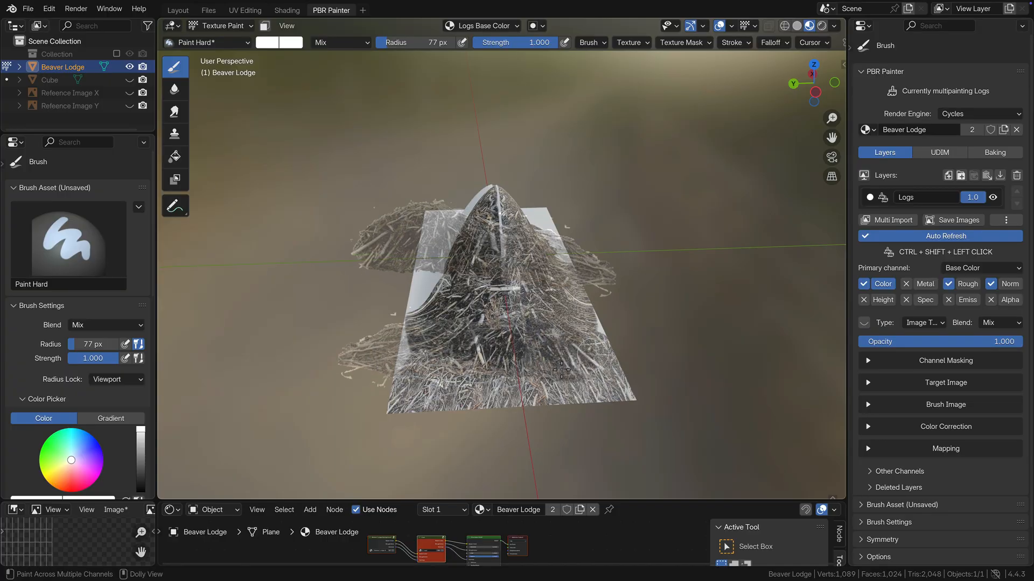
pyautogui.moveTo(517, 357)
pyautogui.mouseDown(button='right')
pyautogui.moveTo(460, 354)
pyautogui.moveTo(510, 382)
pyautogui.moveTo(541, 457)
pyautogui.mouseUp(button='right')
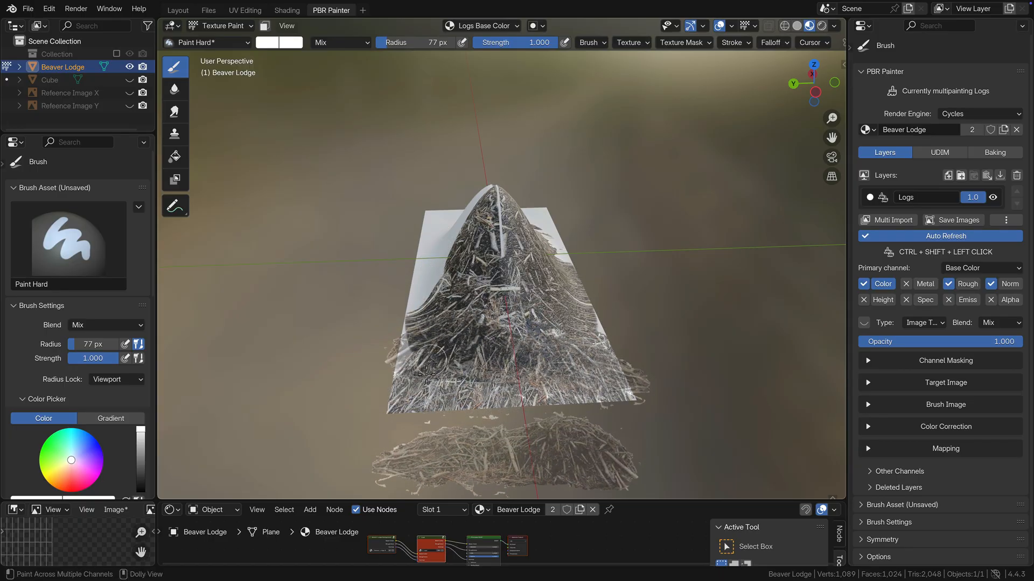
pyautogui.moveTo(443, 375)
pyautogui.keyDown('ctrl'); pyautogui.keyDown('shift'); pyautogui.mouseDown()
pyautogui.moveTo(471, 370)
pyautogui.moveTo(446, 386)
pyautogui.mouseUp(); pyautogui.keyUp('shift'); pyautogui.keyUp('ctrl')
pyautogui.moveTo(449, 380); pyautogui.dragTo(433, 403, button='right')
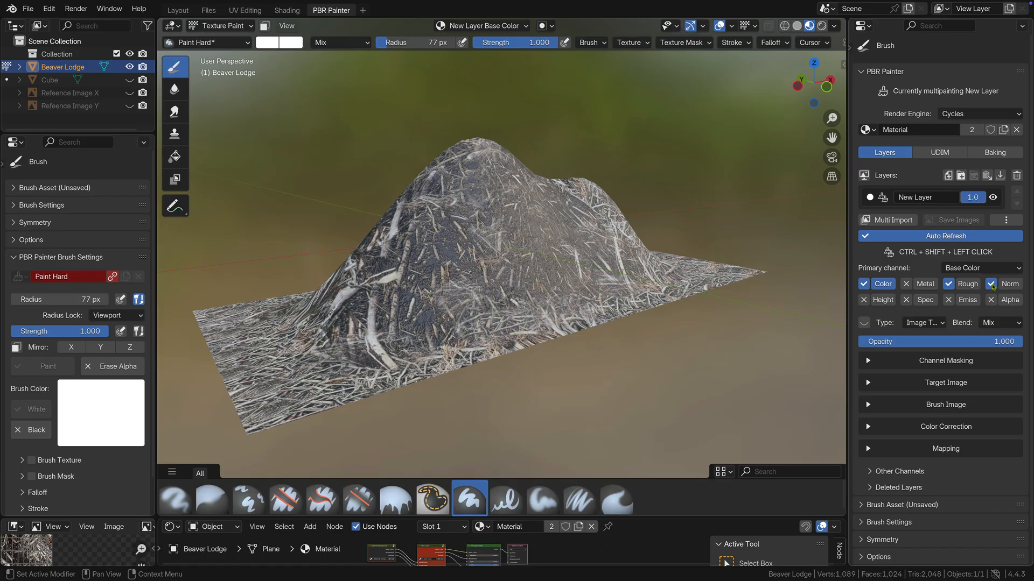
# Step: Show the layer's normal channel settings, set Texture Normal Strength to 4 and turn off the brush texture
pyautogui.click(1008, 285)
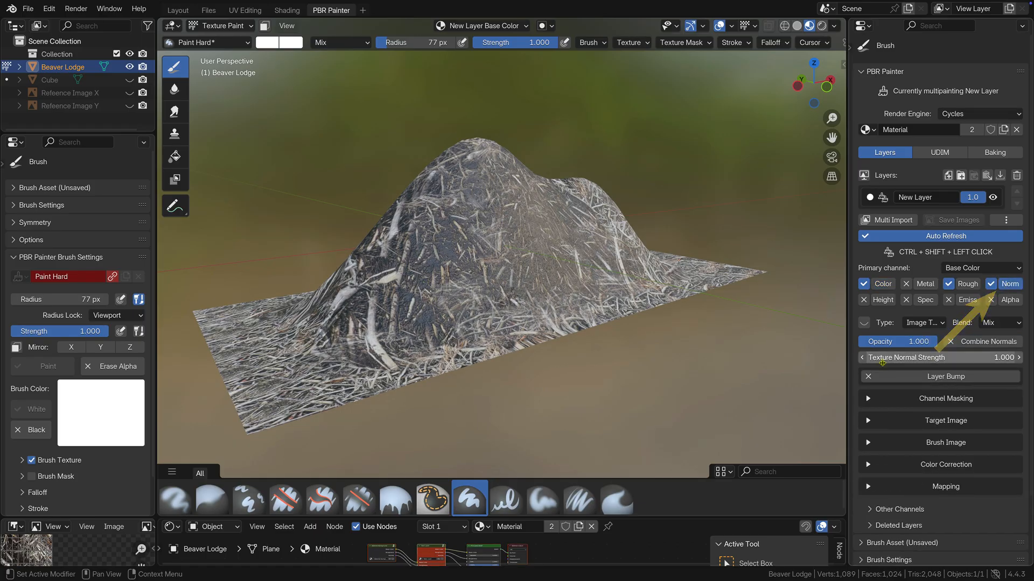
pyautogui.moveTo(868, 359); pyautogui.dragTo(899, 360)
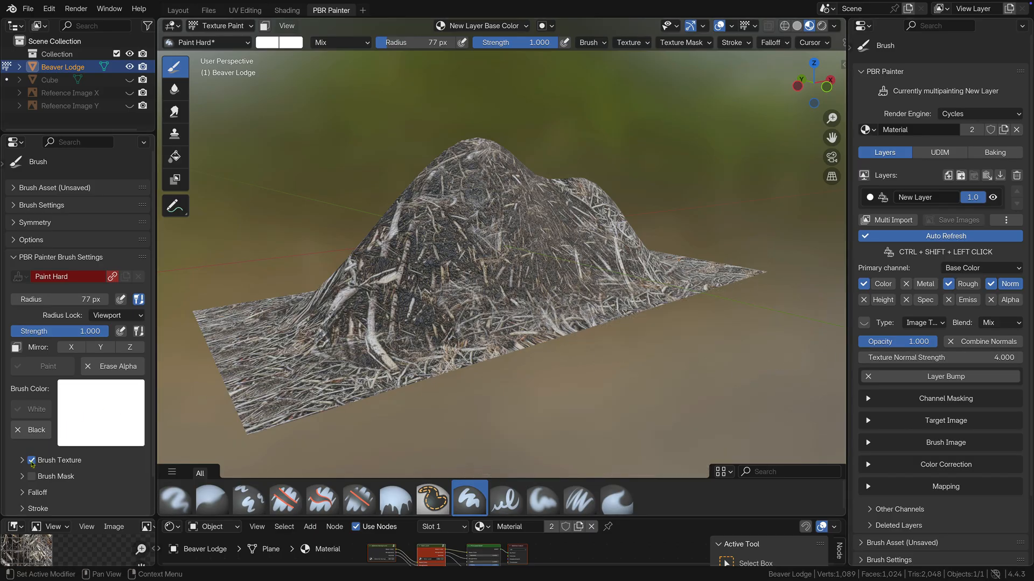
pyautogui.click(31, 461)
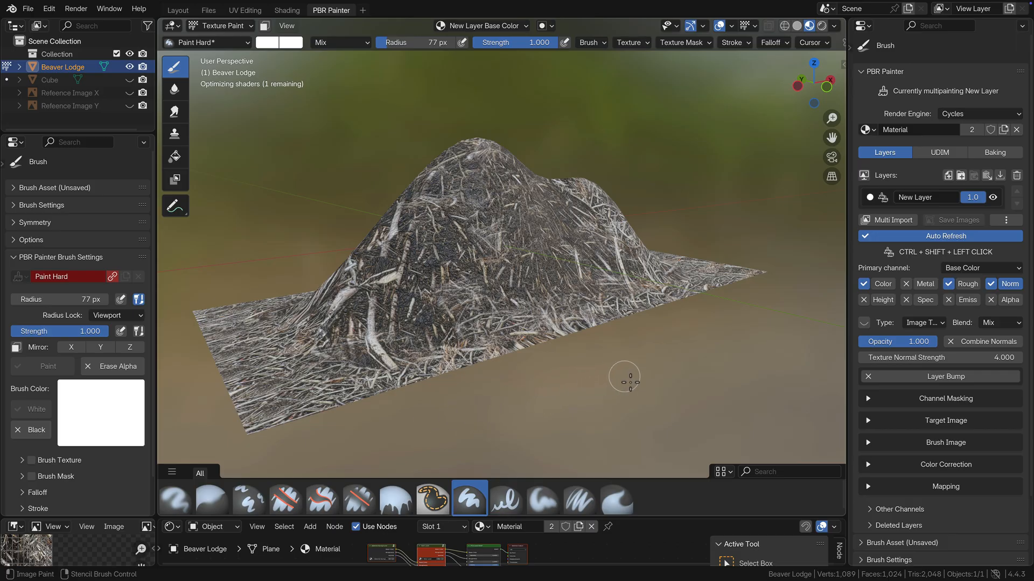